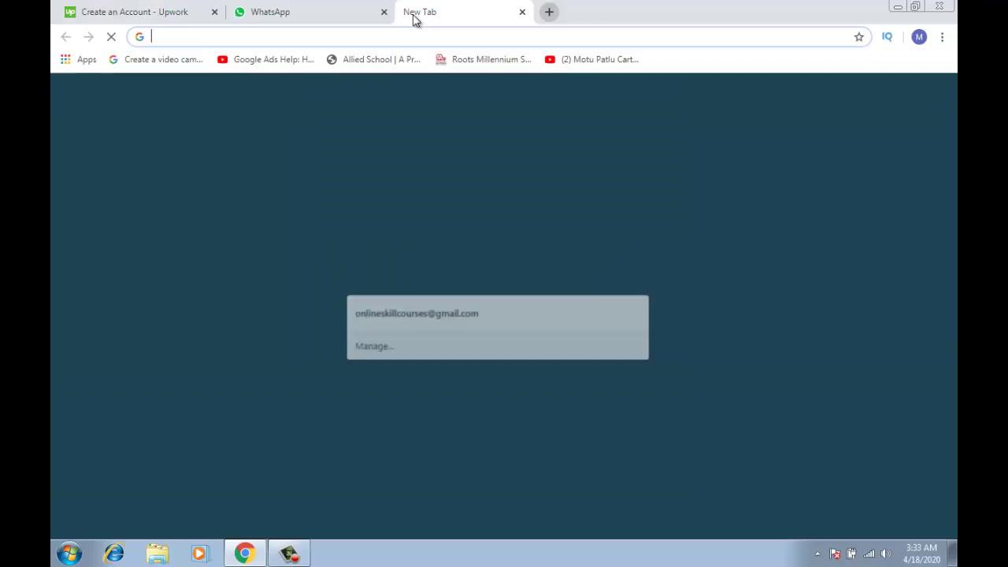
# Copy the Google account's email address from google.com, then return to the Upwork signup tab
pyautogui.write('google.com')
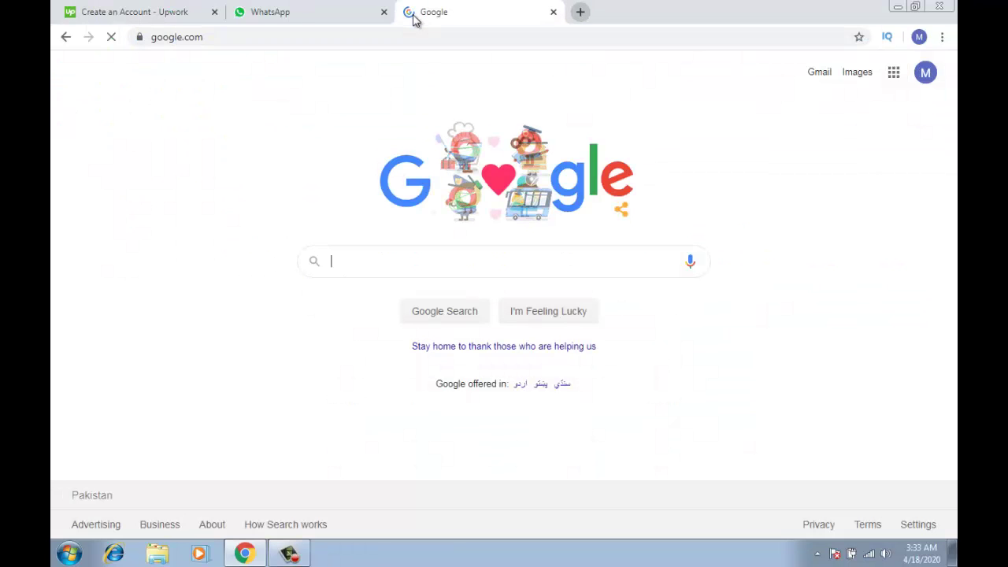
pyautogui.click(925, 74)
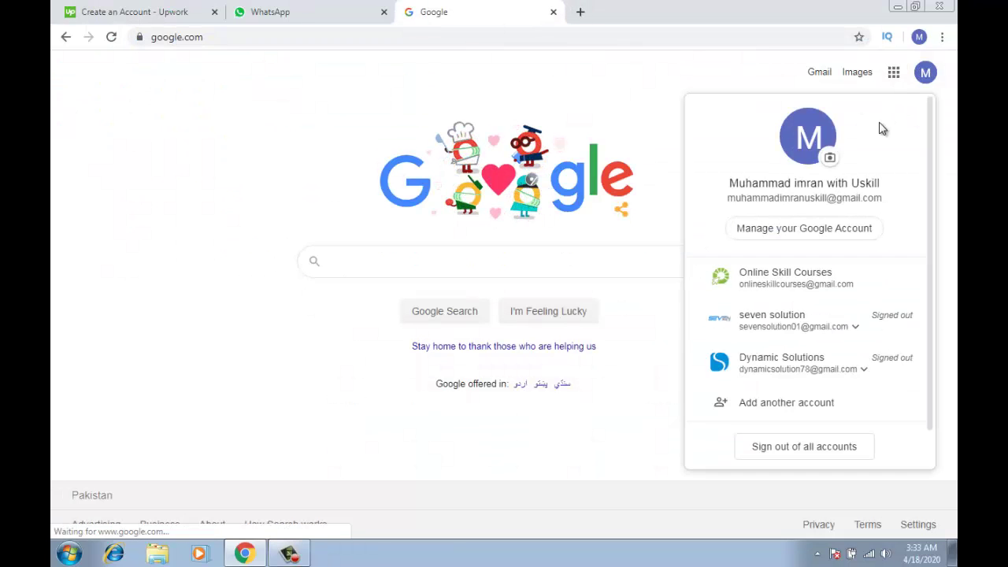
pyautogui.doubleClick(849, 197)
pyautogui.click(849, 198)
pyautogui.hotkey('ctrl', 'c')
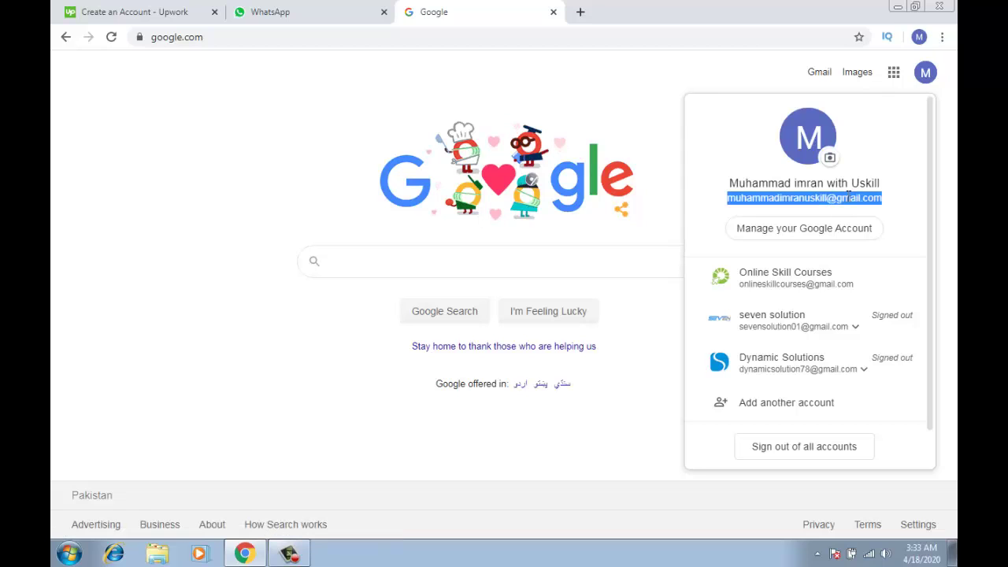
pyautogui.press('Escape')
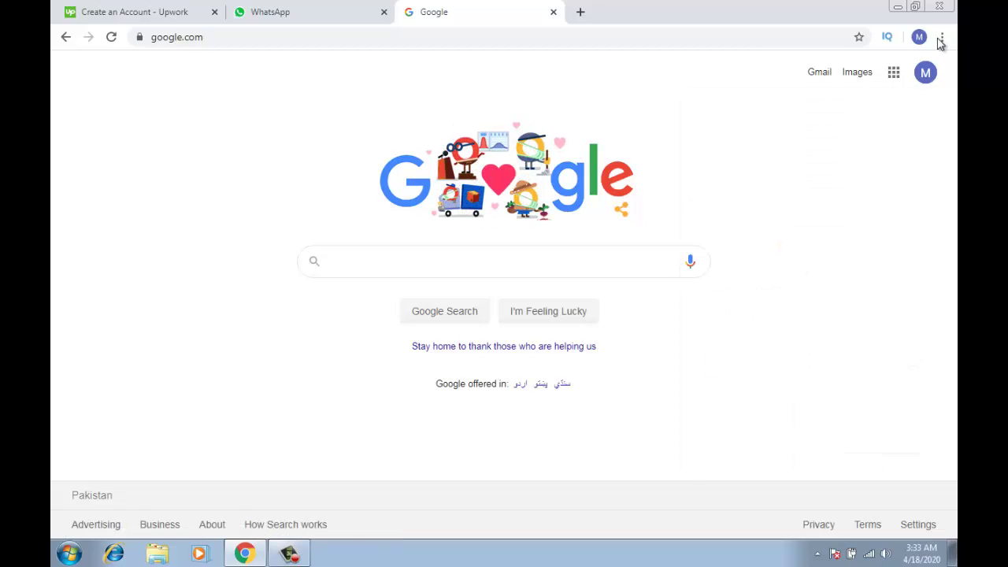
pyautogui.click(934, 82)
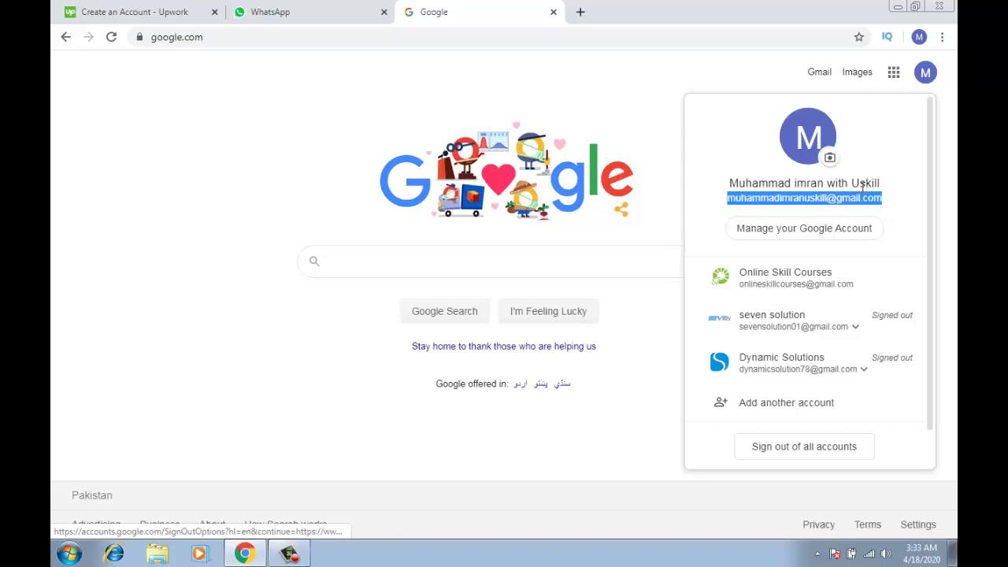
pyautogui.click(173, 10)
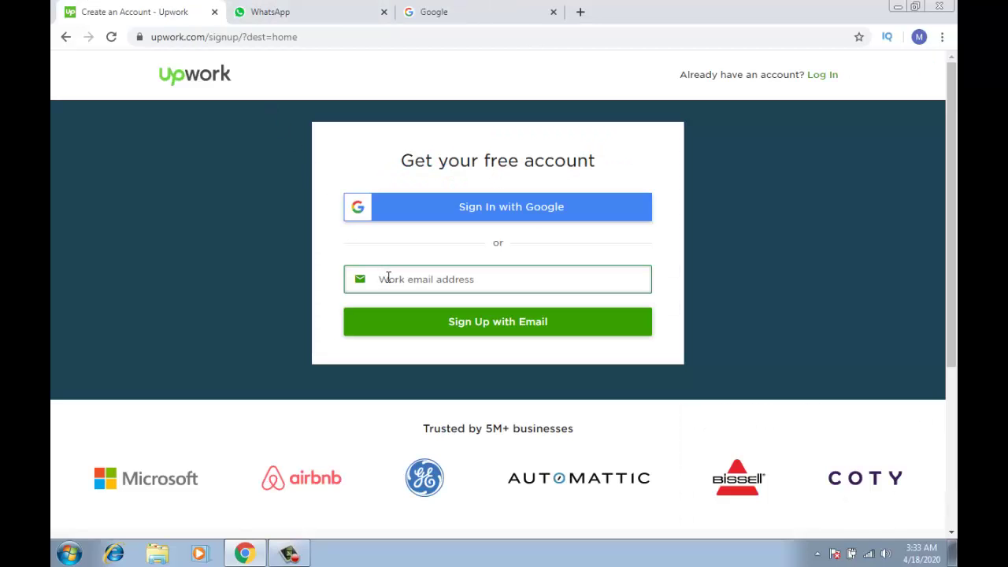
# Paste the copied Gmail address into the work email field and sign up with email
pyautogui.click(388, 277)
pyautogui.hotkey('ctrl', 'v')
pyautogui.click(505, 332)
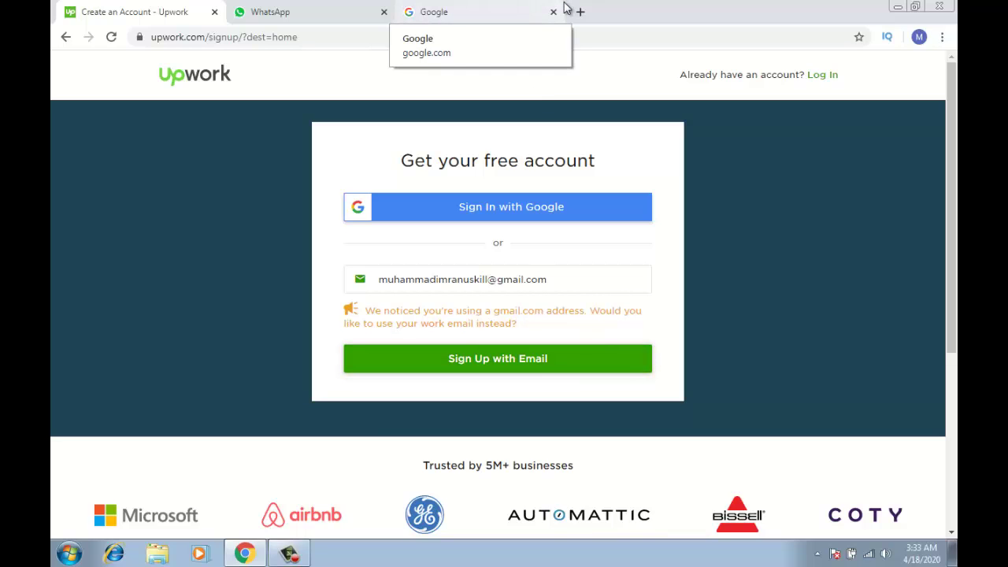
pyautogui.click(522, 361)
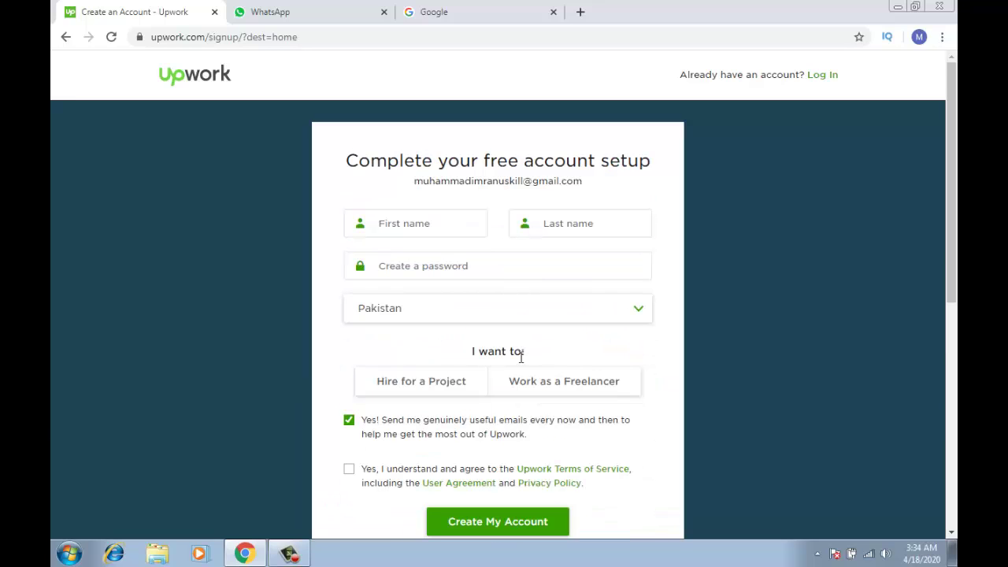
# Enter the first name, last name and an account password in the setup form
pyautogui.click(438, 225)
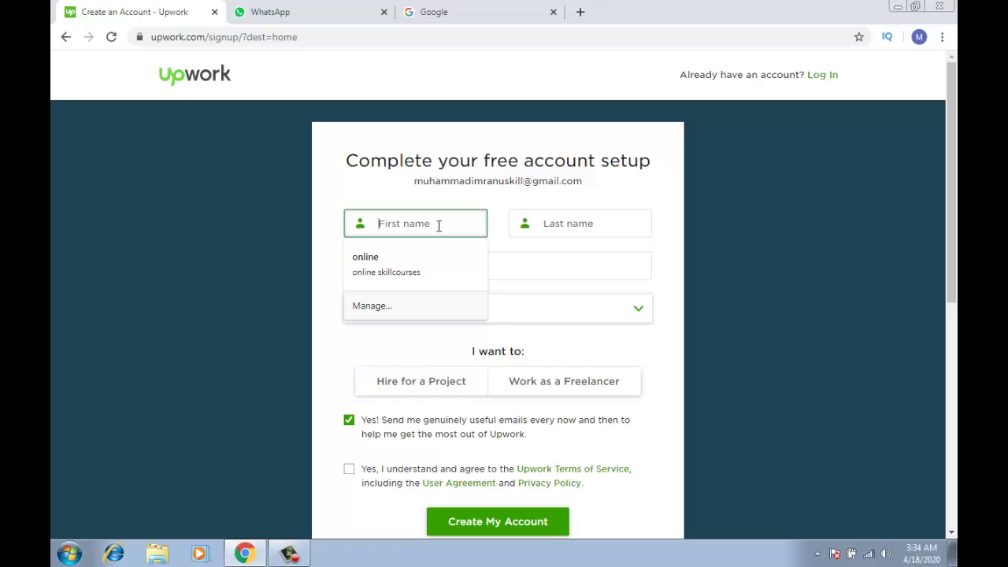
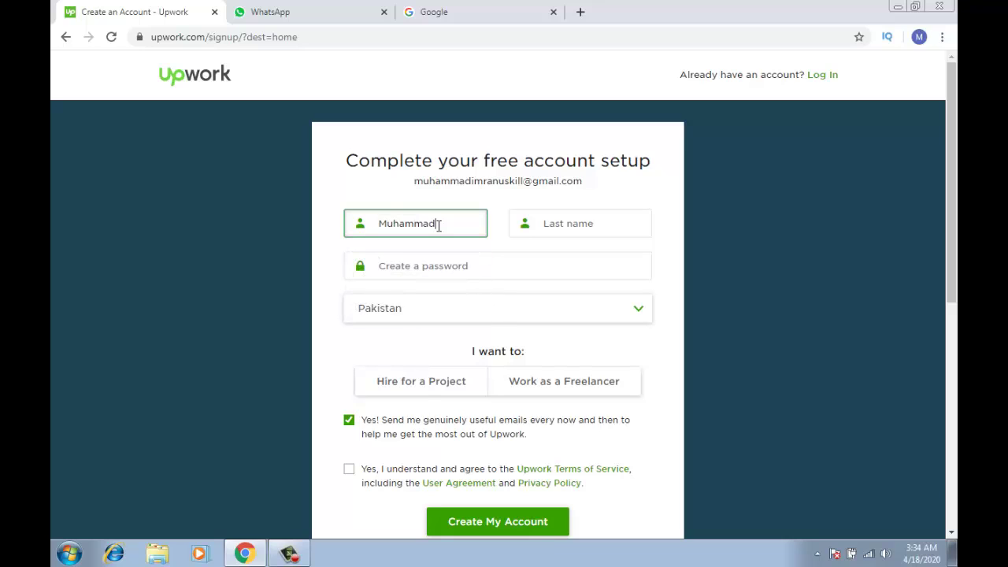
pyautogui.press('Tab')
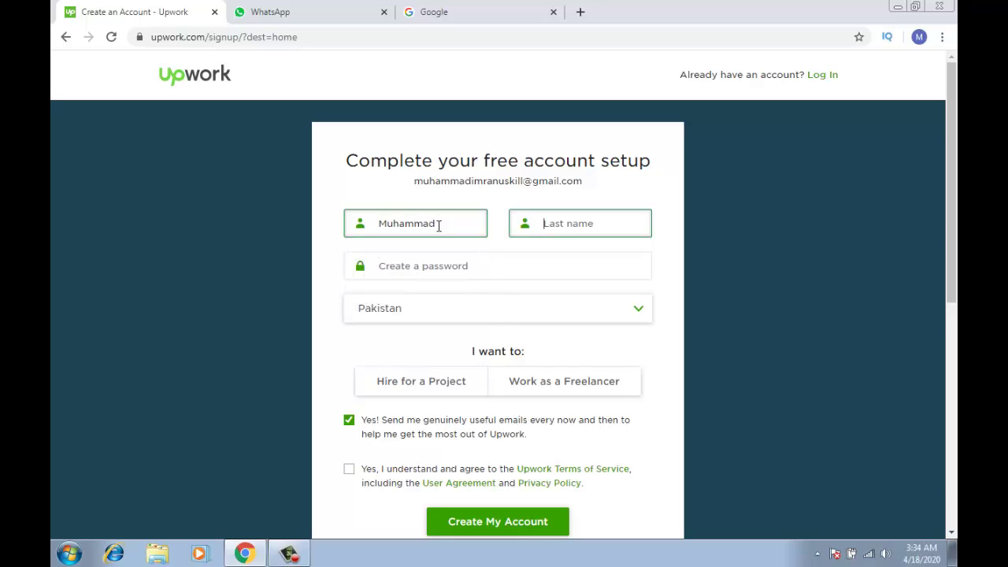
pyautogui.press('Tab')
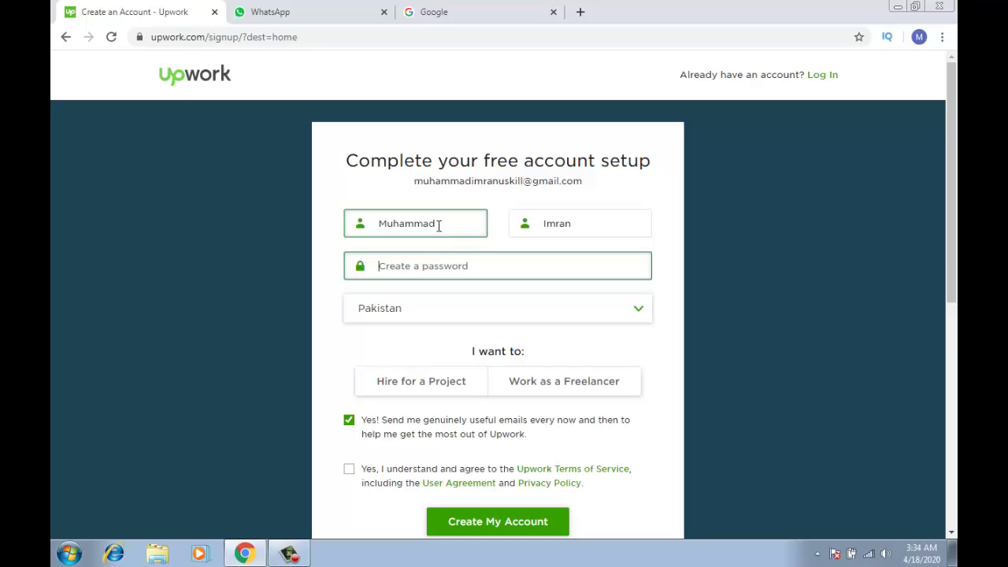
pyautogui.write('*')
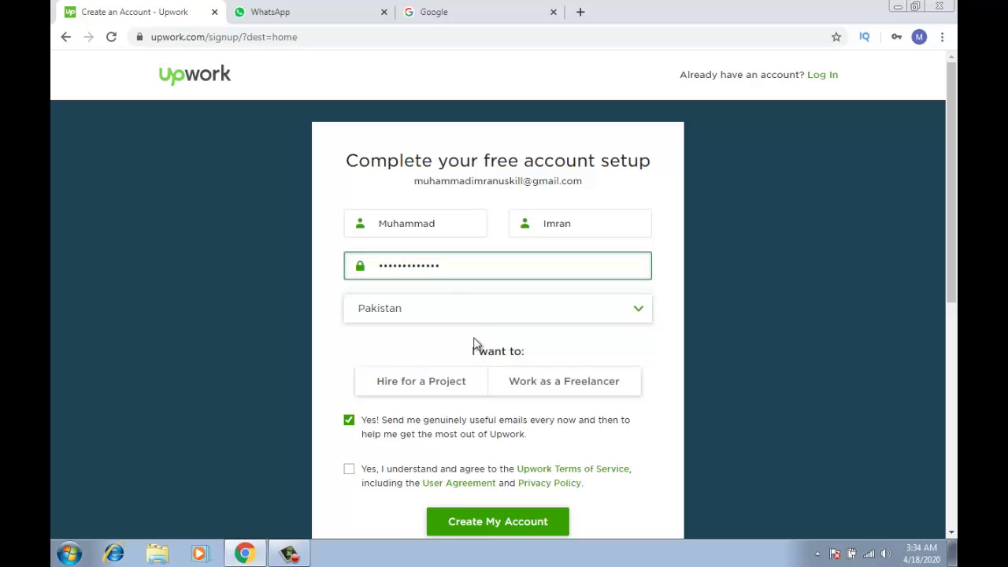
# Choose Work as a Freelancer and enter a username
pyautogui.click(549, 392)
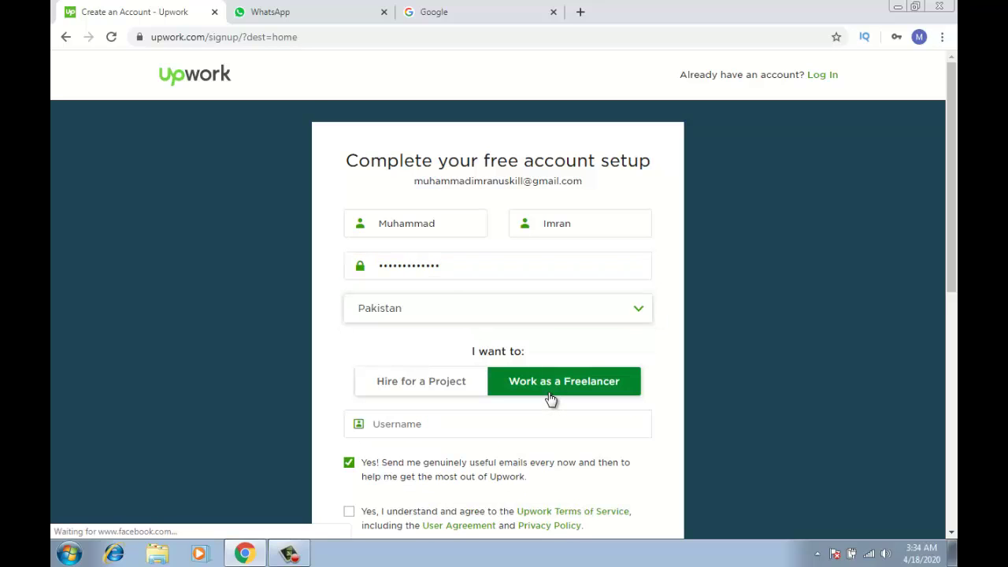
pyautogui.click(528, 424)
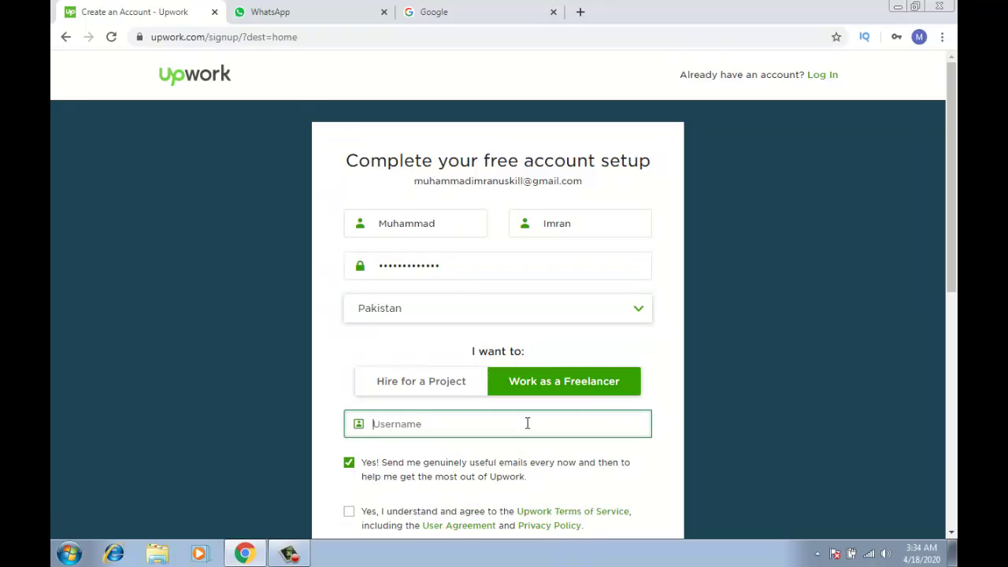
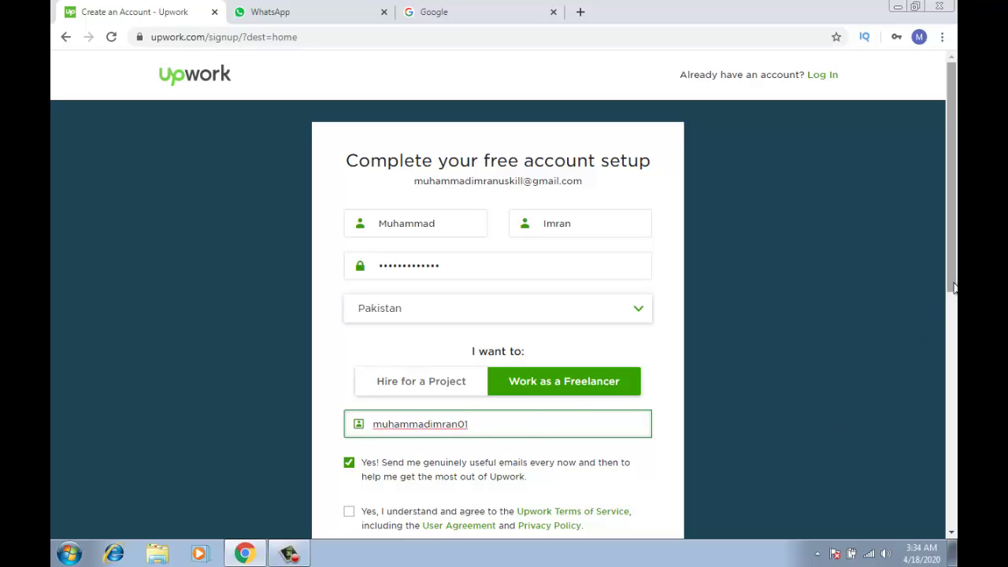
# Accept the Terms of Service, shorten the already-used username, and create the account
pyautogui.moveTo(952, 292); pyautogui.dragTo(954, 355)
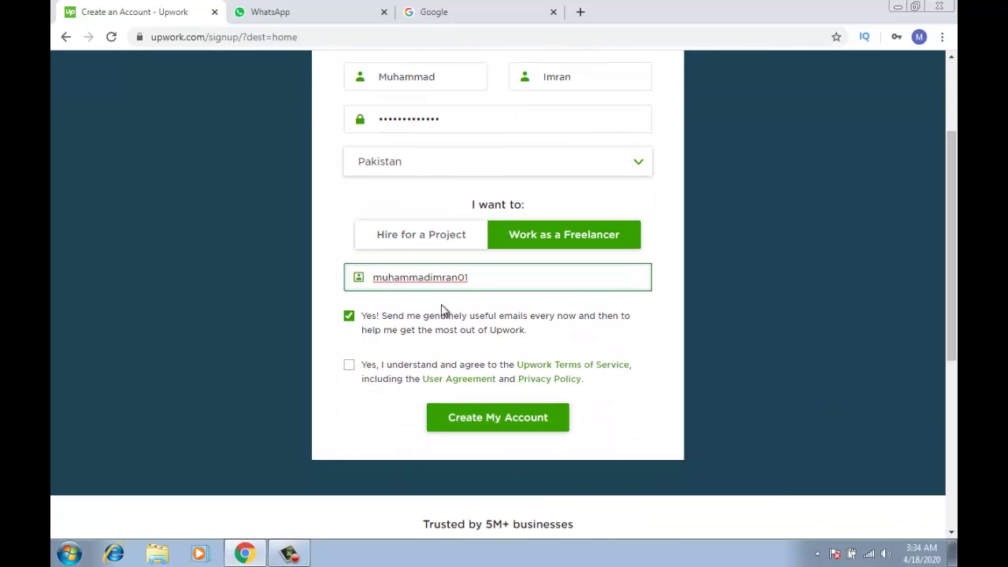
pyautogui.click(349, 366)
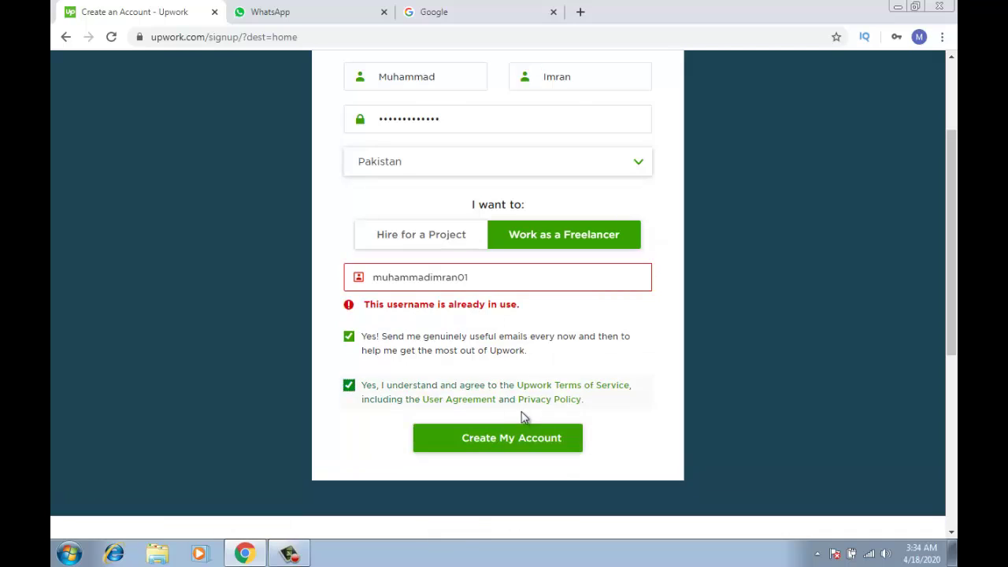
pyautogui.click(474, 278)
pyautogui.write('0')
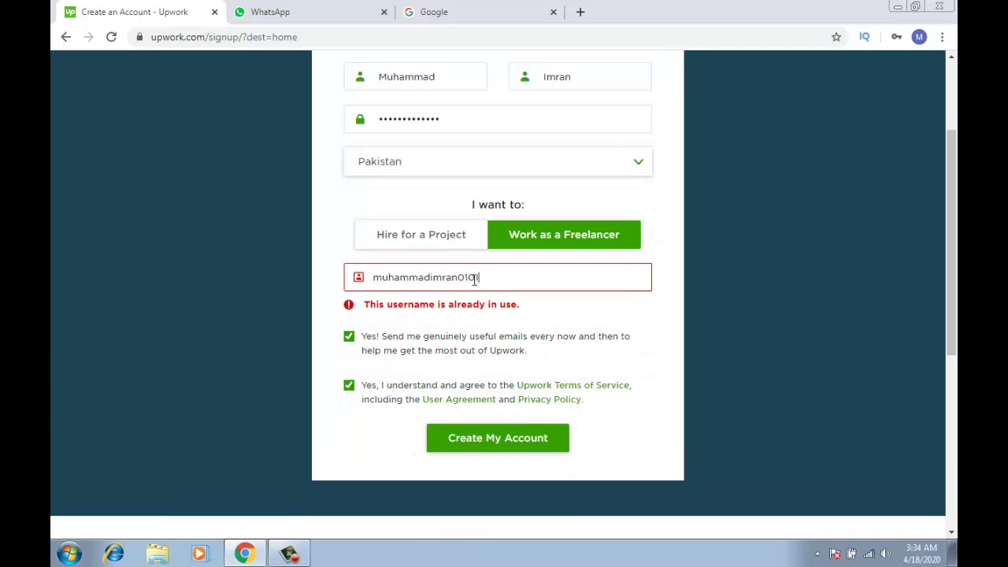
pyautogui.write('1')
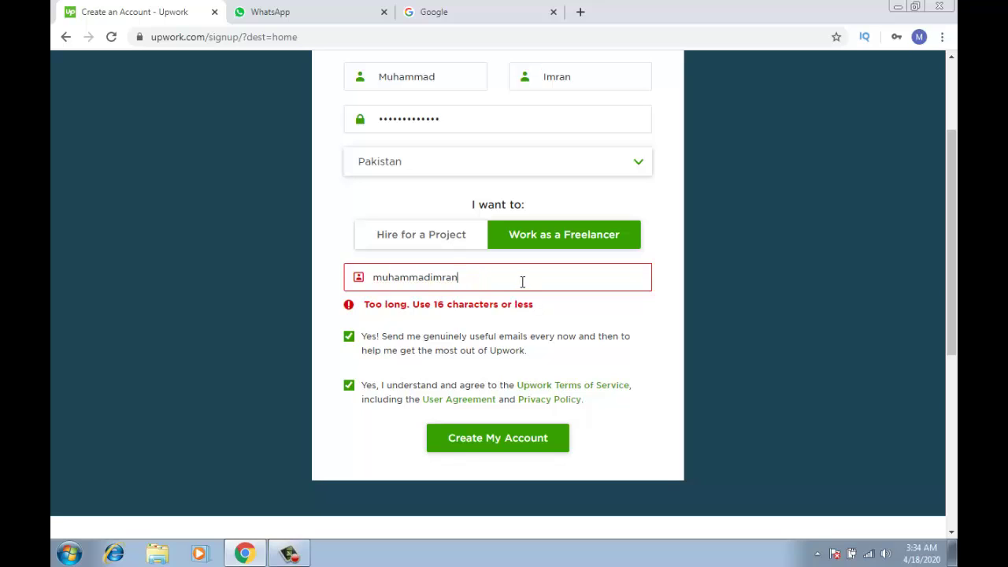
pyautogui.click(555, 314)
pyautogui.click(539, 412)
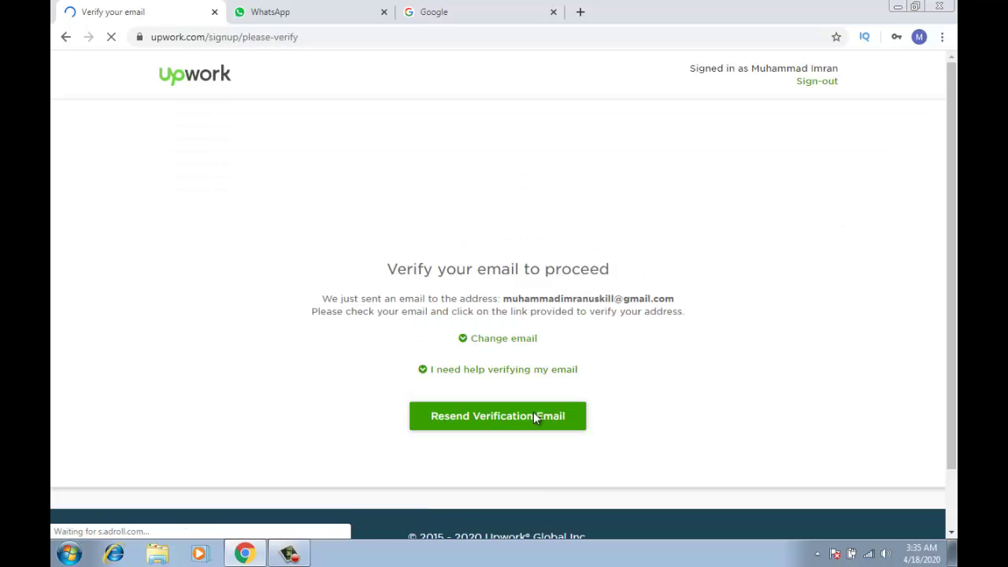
# Check Gmail's Primary, Social and Promotions categories for the Upwork email, then return to Upwork
pyautogui.click(511, 6)
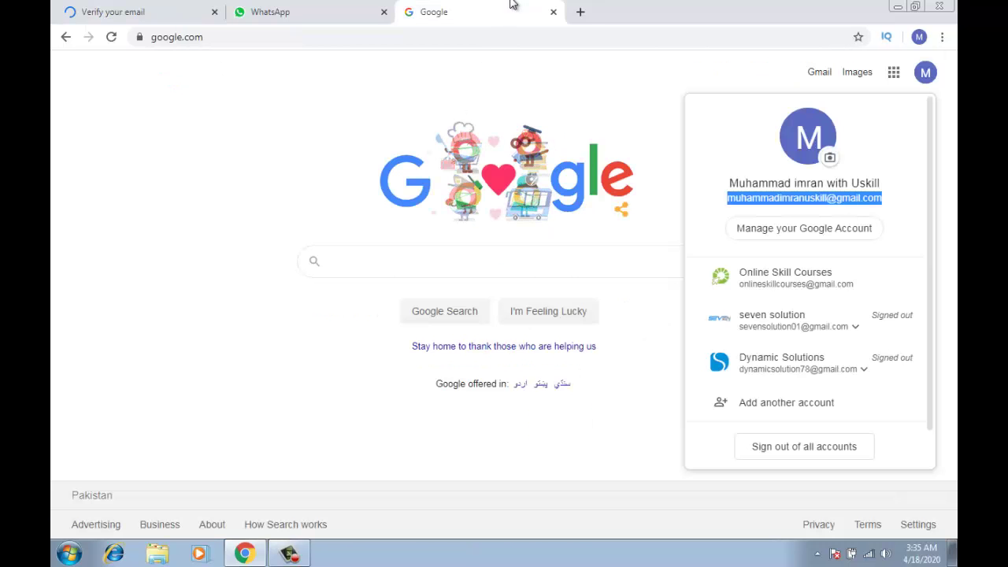
pyautogui.click(817, 76)
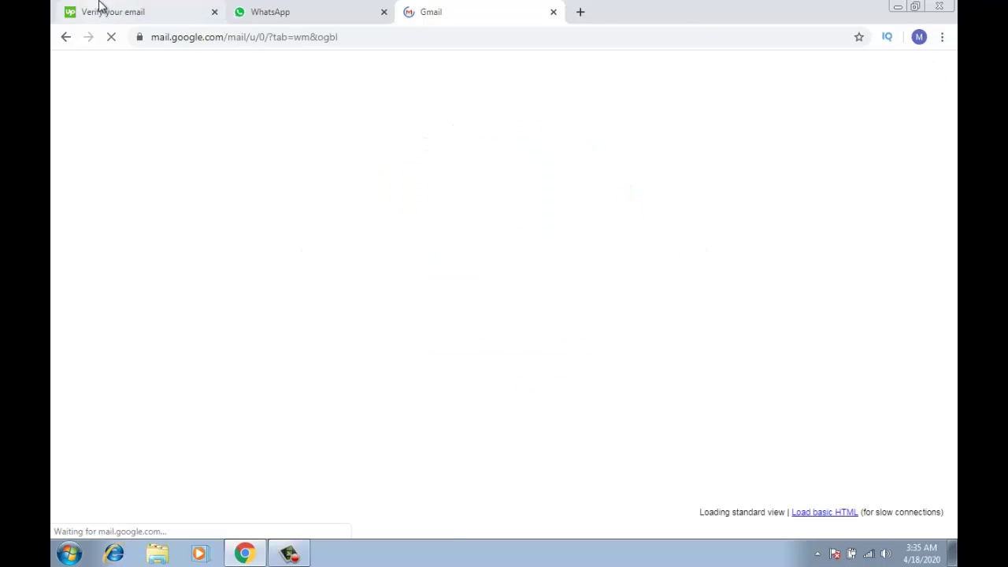
pyautogui.click(99, 7)
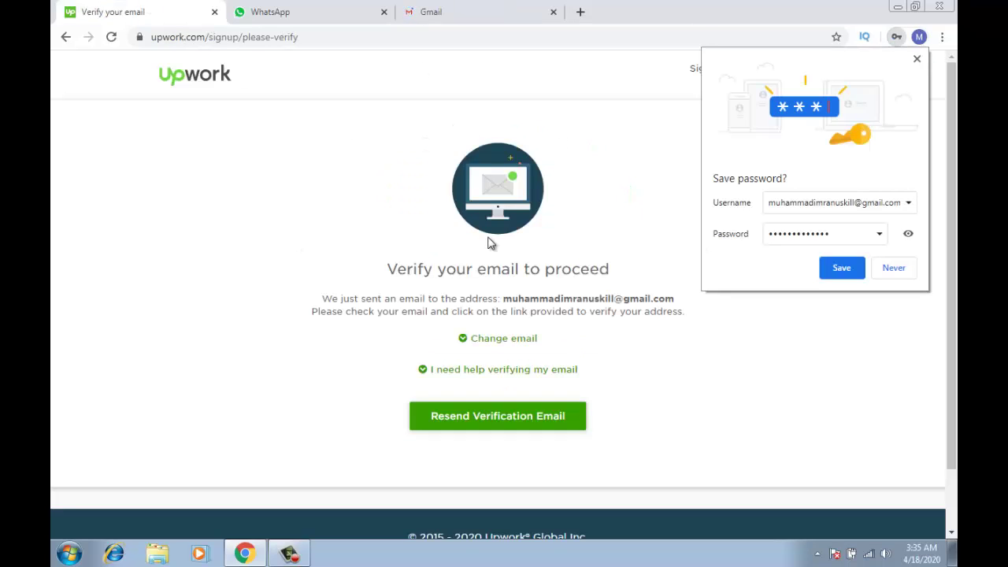
pyautogui.click(522, 3)
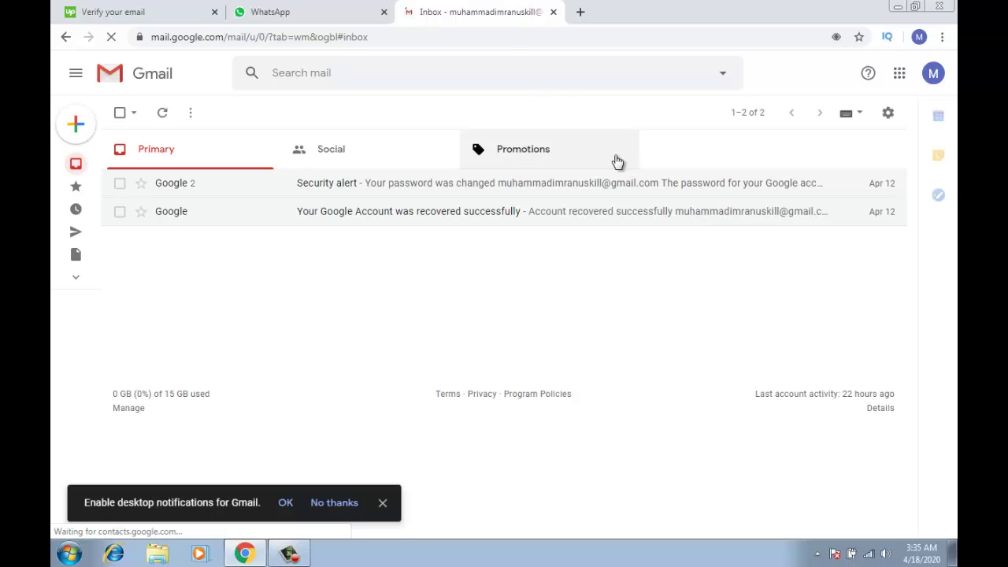
pyautogui.click(330, 149)
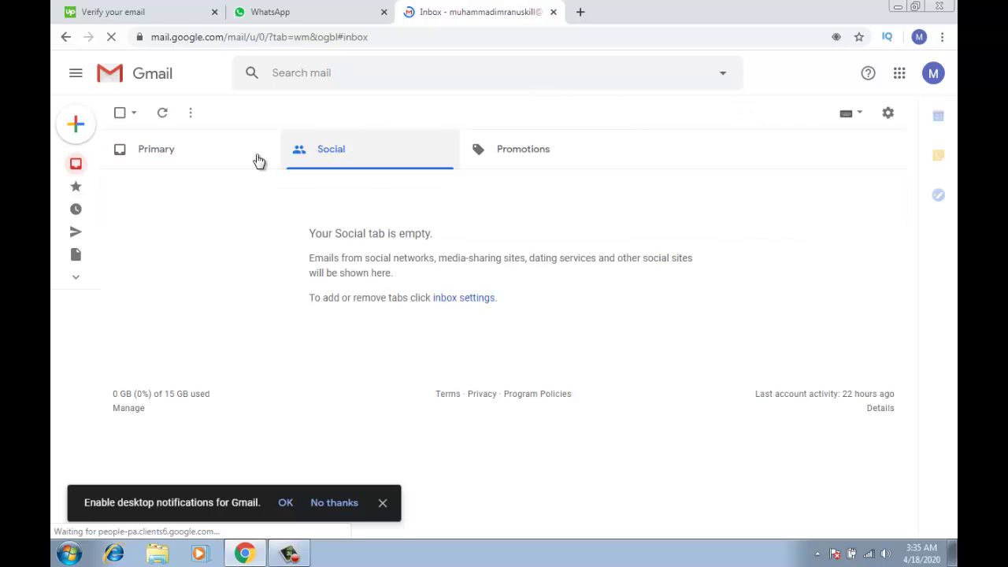
pyautogui.click(231, 164)
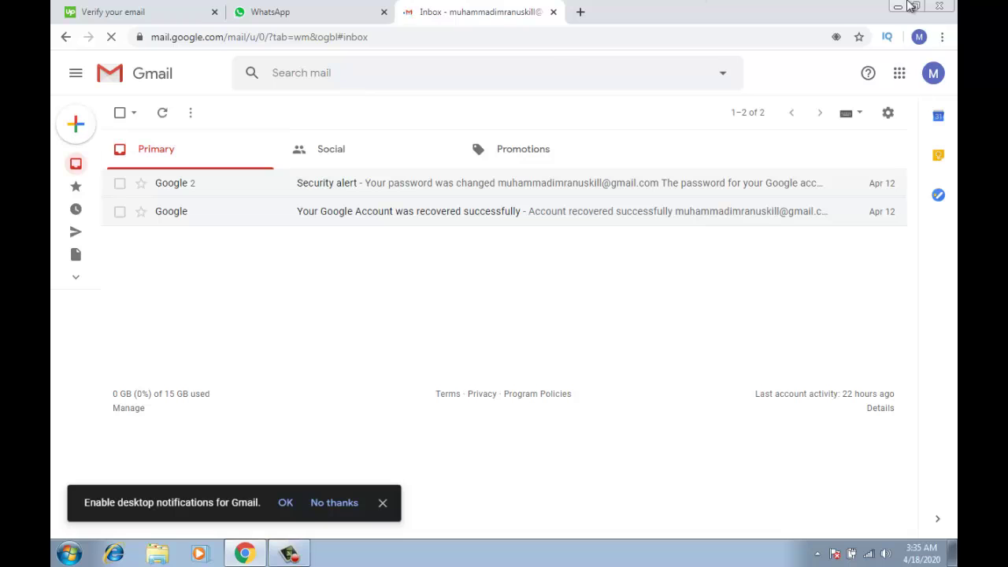
pyautogui.moveTo(79, 165)
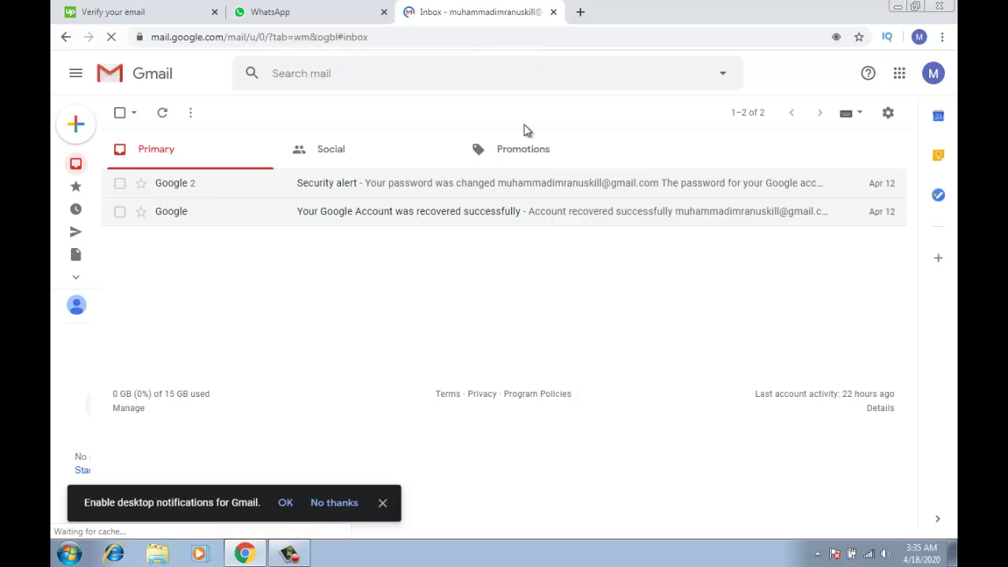
pyautogui.click(524, 150)
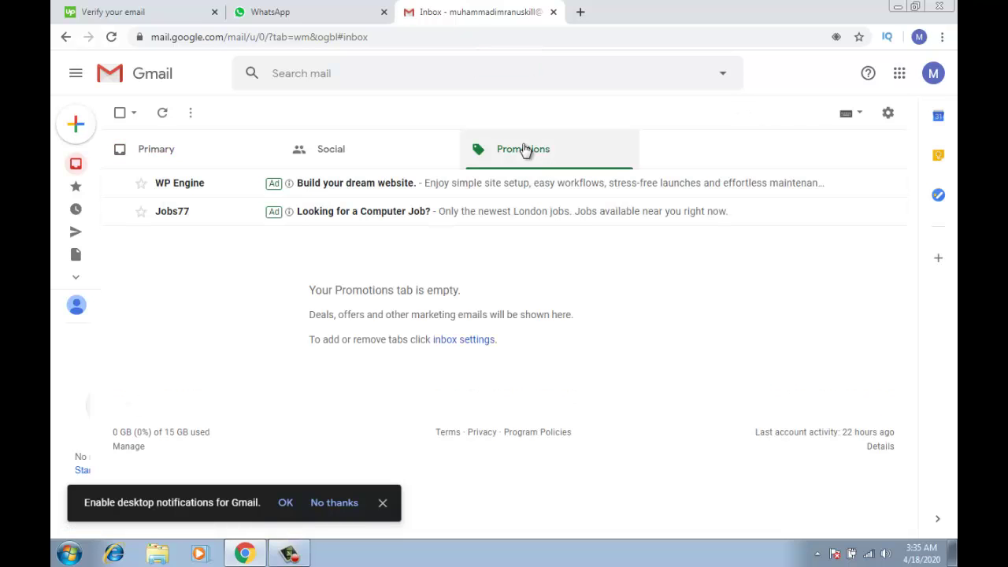
pyautogui.click(350, 155)
pyautogui.click(212, 149)
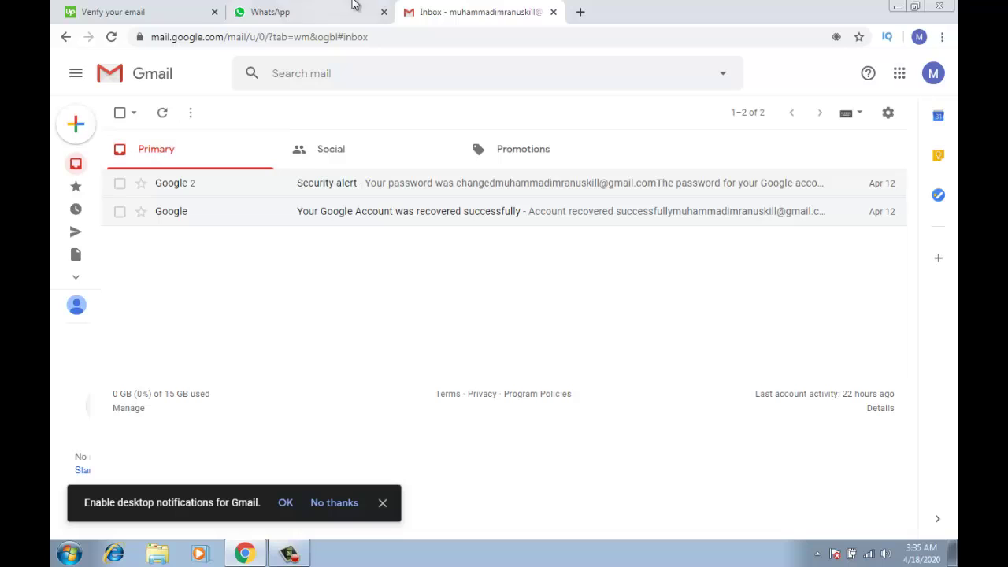
pyautogui.click(352, 5)
pyautogui.click(189, 6)
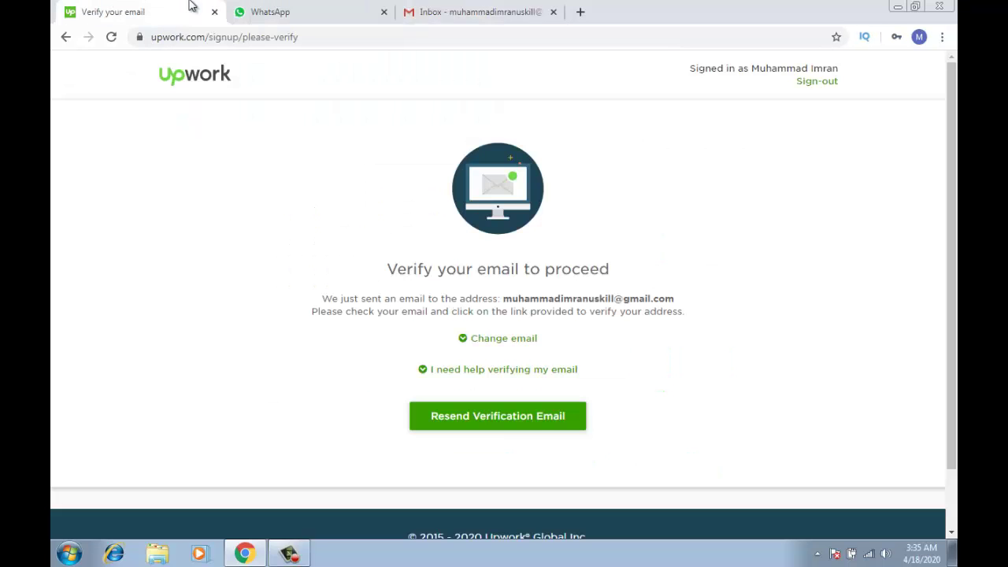
# Resend the verification email, then confirm the address from the new 'Verify your email address' message
pyautogui.click(528, 423)
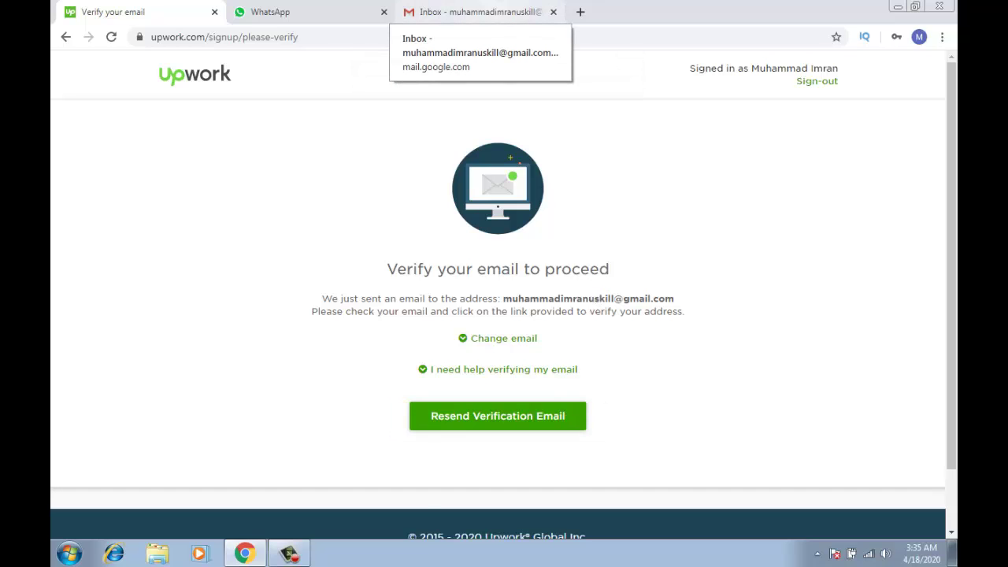
pyautogui.click(472, 12)
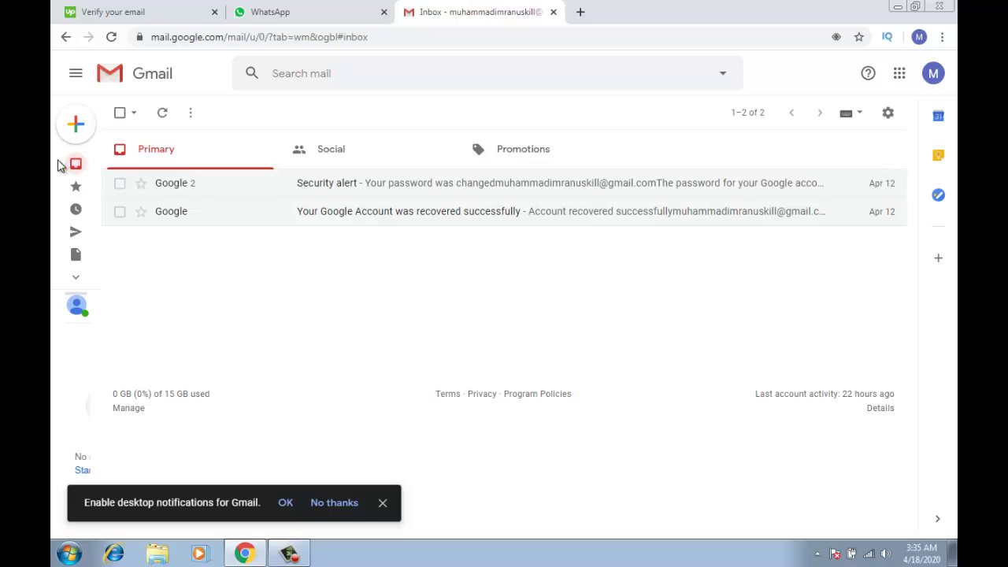
pyautogui.click(108, 163)
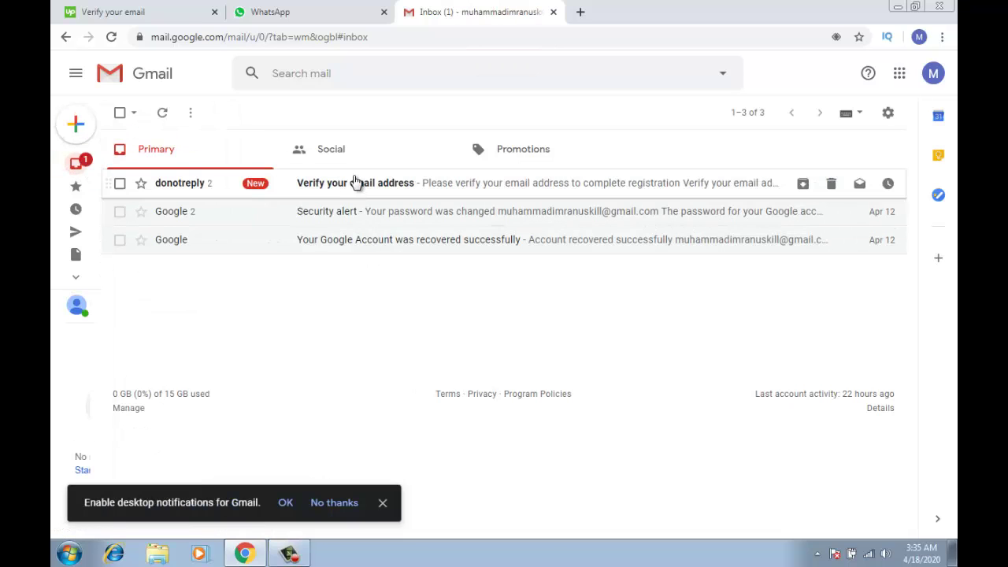
pyautogui.click(355, 183)
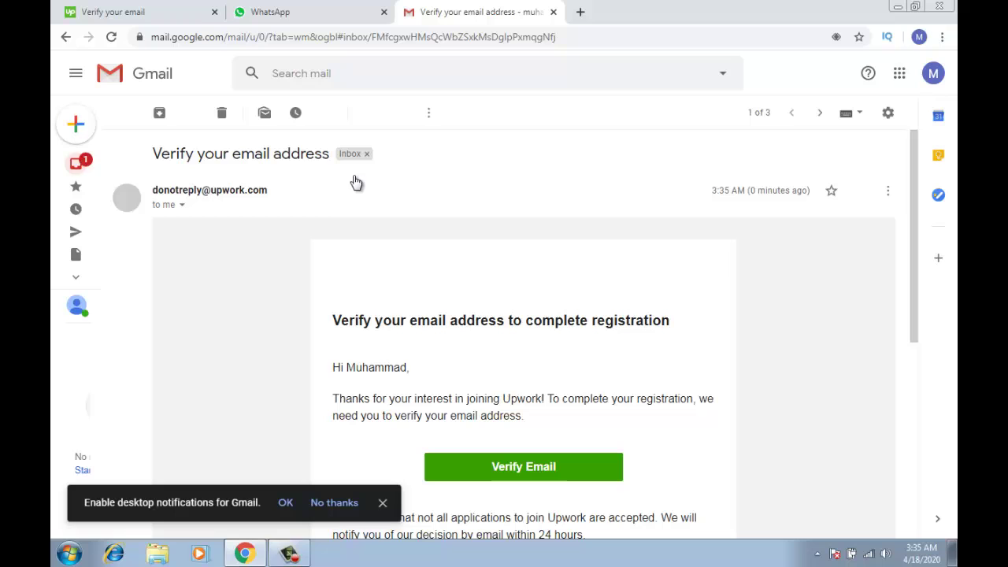
pyautogui.click(534, 467)
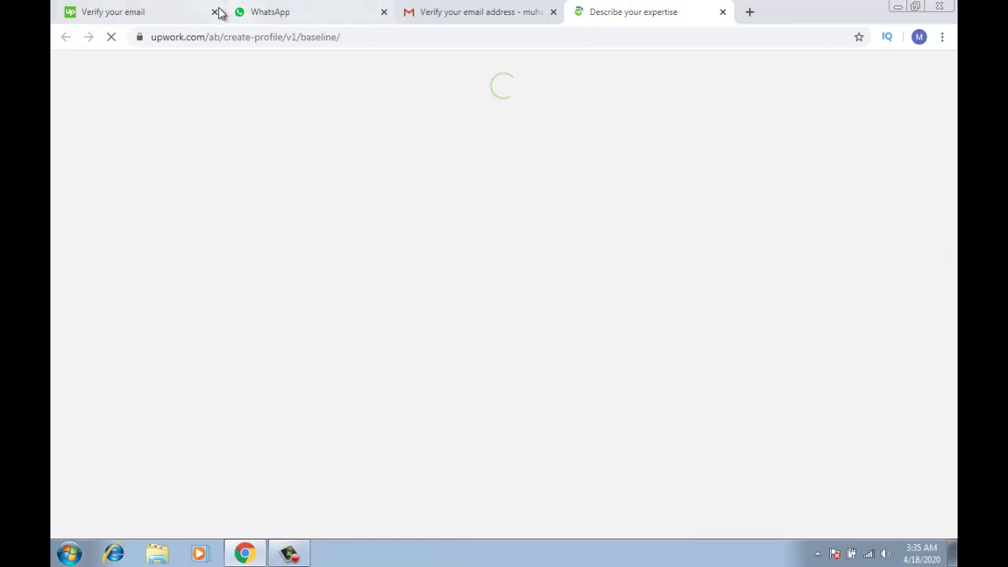
# Close the old verification tab and start the freelancer profile
pyautogui.click(215, 12)
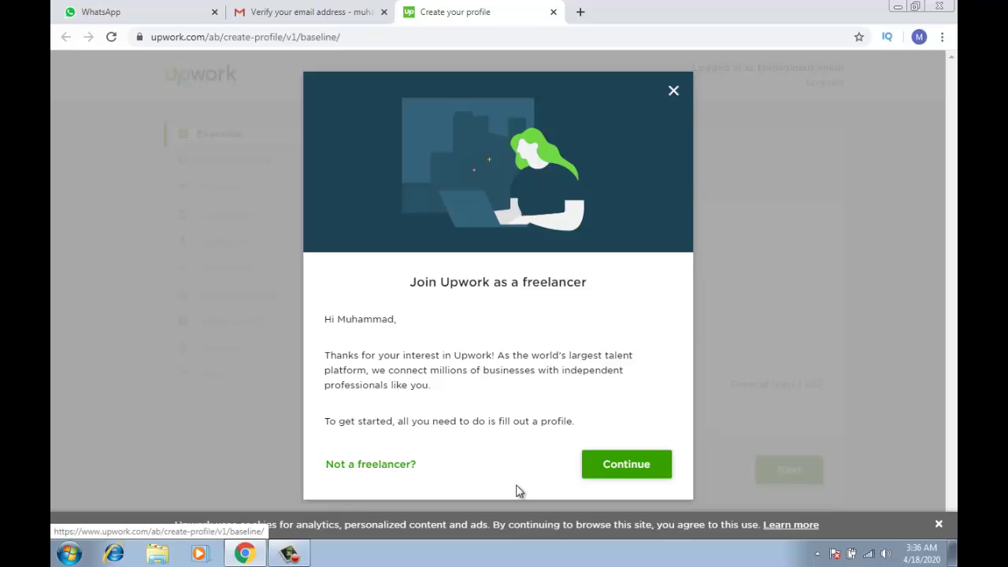
pyautogui.click(607, 476)
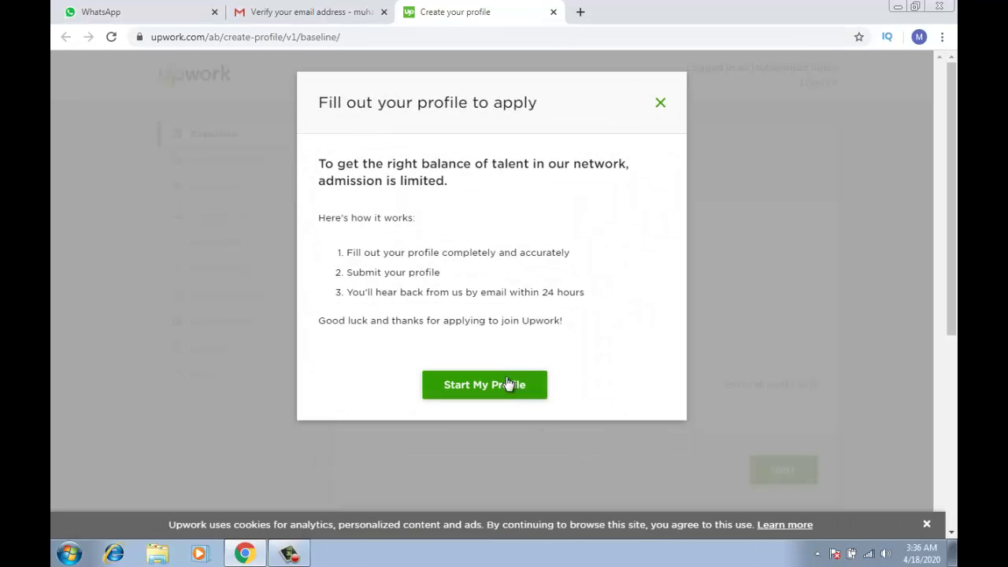
pyautogui.click(509, 386)
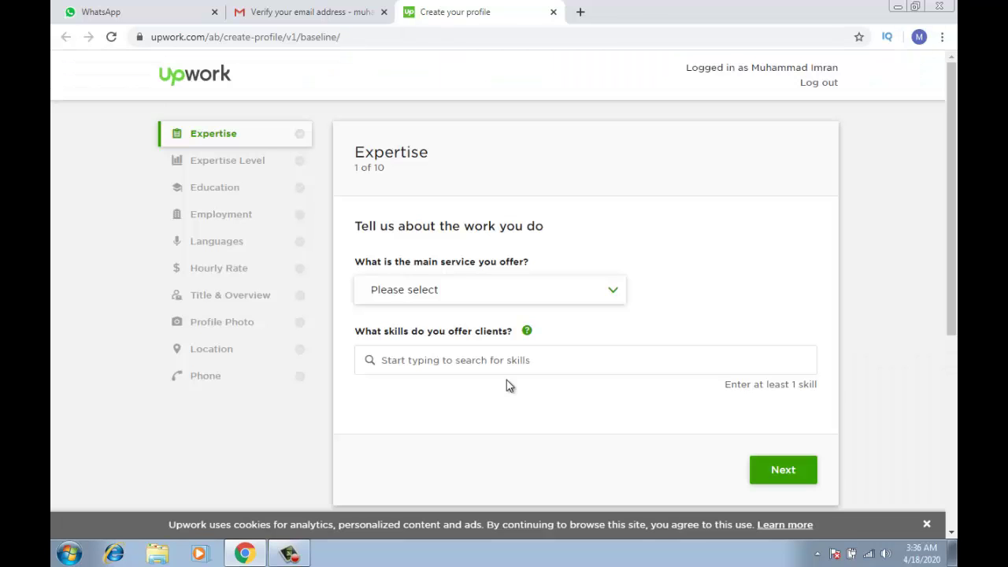
# Choose Sales & Marketing as main service with Display Advertising and SEO work types
pyautogui.click(554, 304)
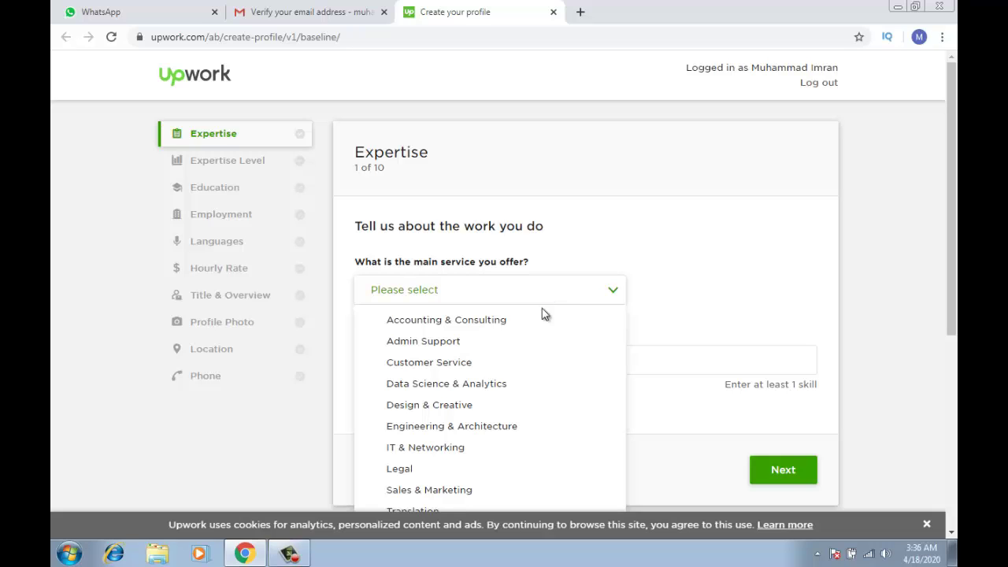
pyautogui.click(463, 493)
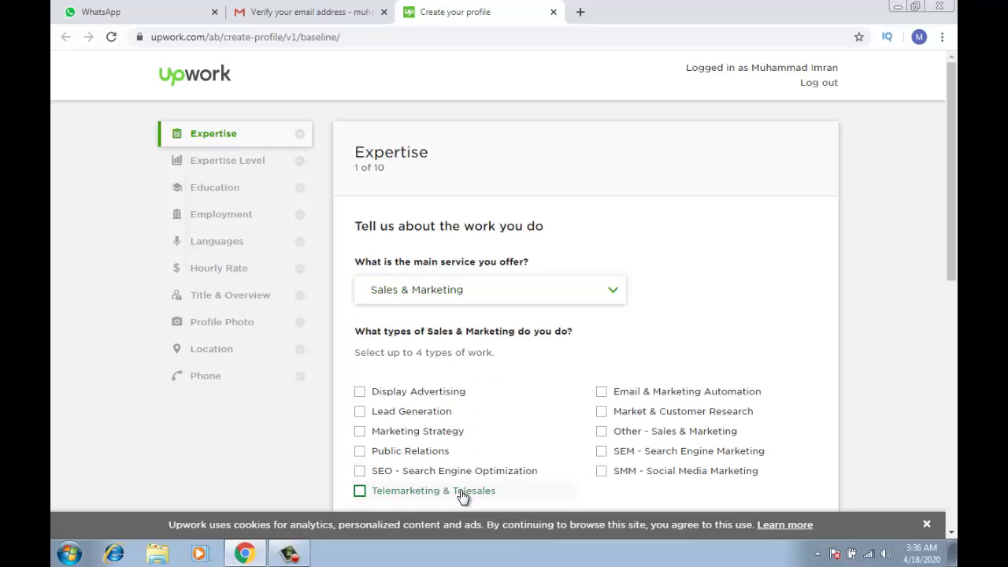
pyautogui.click(359, 392)
pyautogui.click(360, 471)
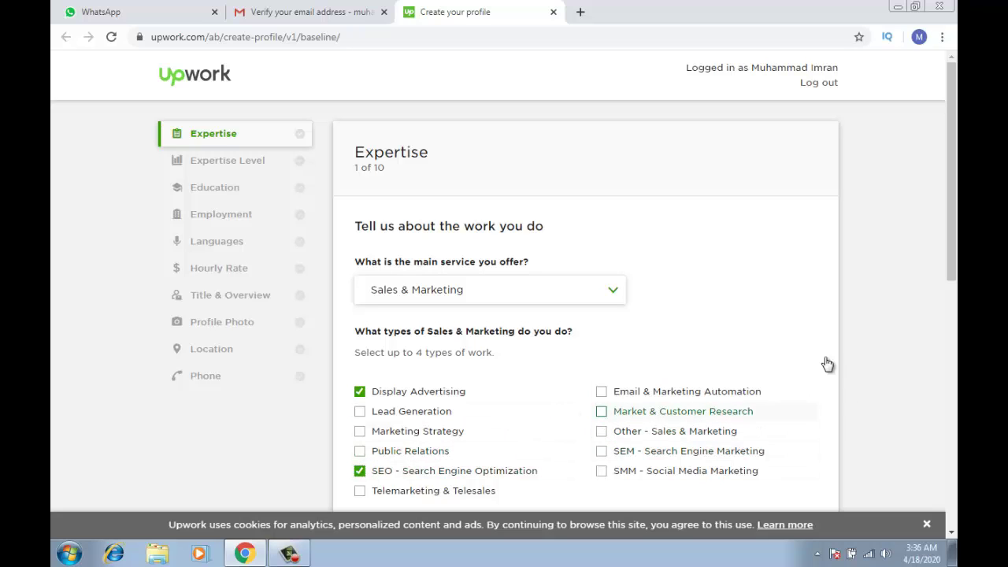
pyautogui.moveTo(956, 232); pyautogui.dragTo(947, 325)
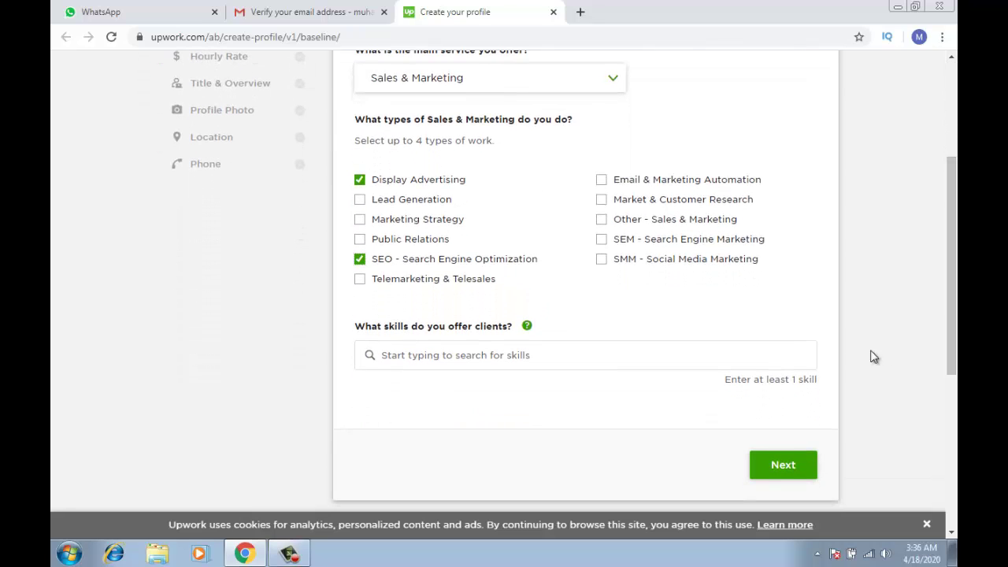
# Add SEO Audit, SEO Backlinking and SEO Keyword Research as offered skills
pyautogui.click(757, 357)
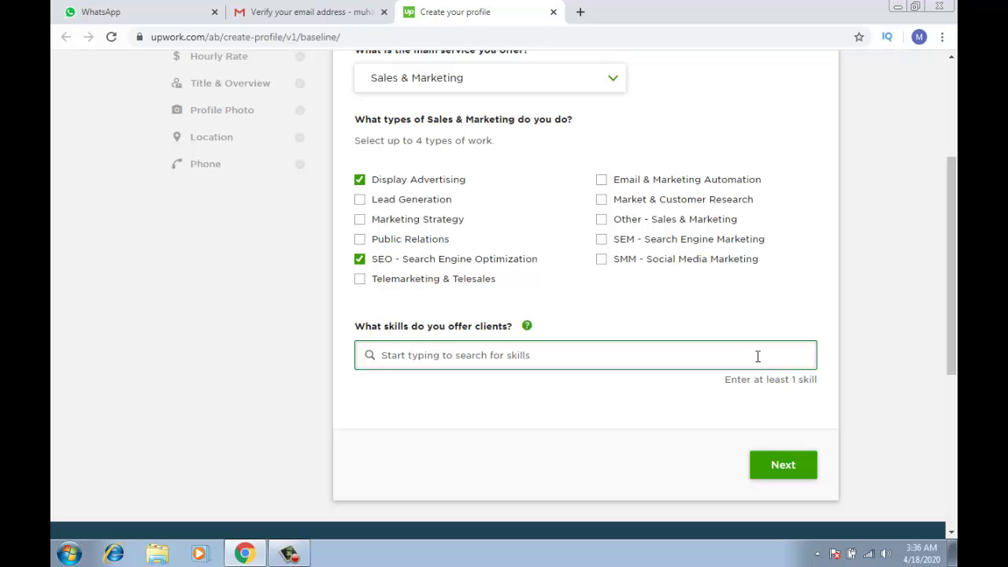
pyautogui.write('seo')
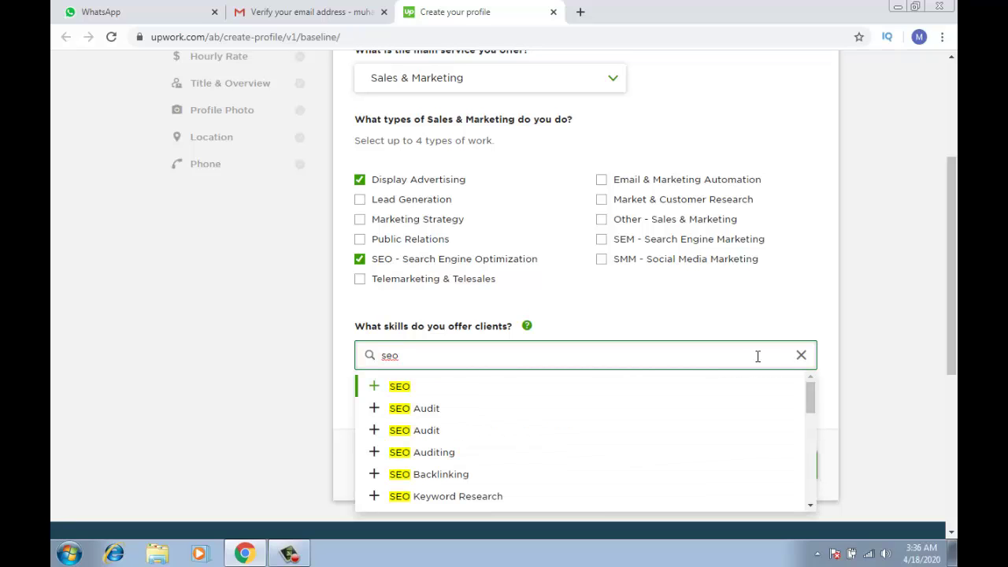
pyautogui.write(' ser')
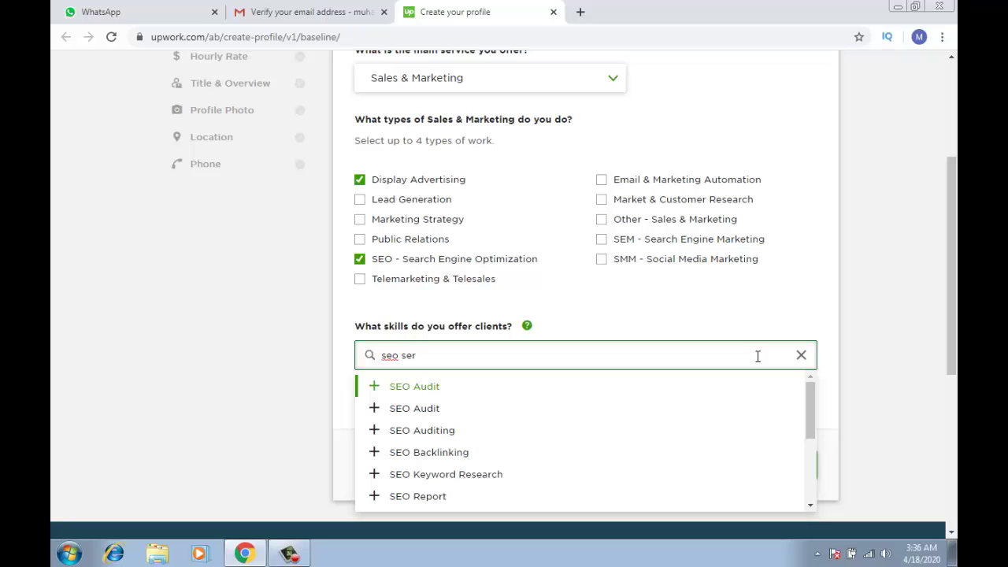
pyautogui.press('BackSpace')
pyautogui.press('BackSpace')
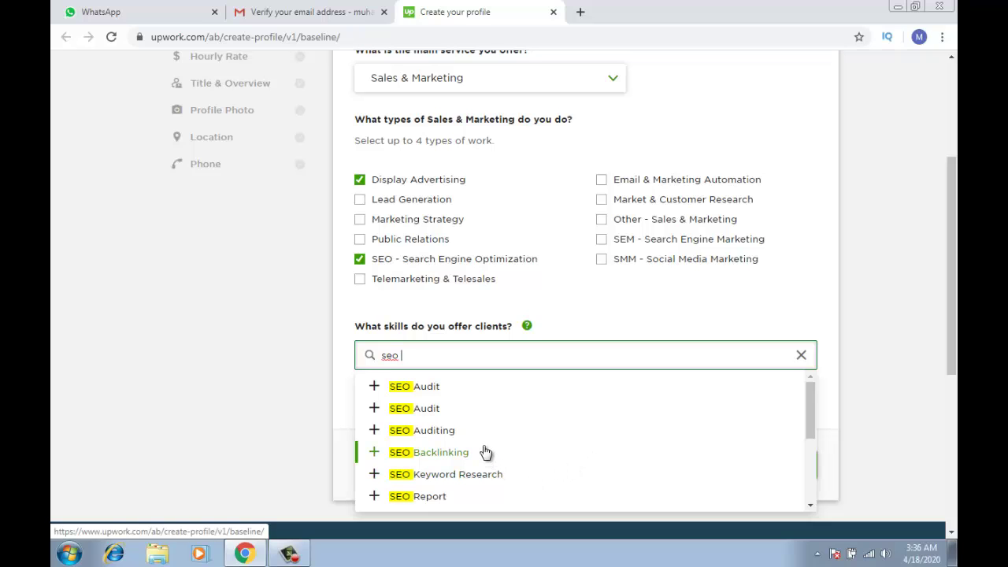
pyautogui.click(378, 388)
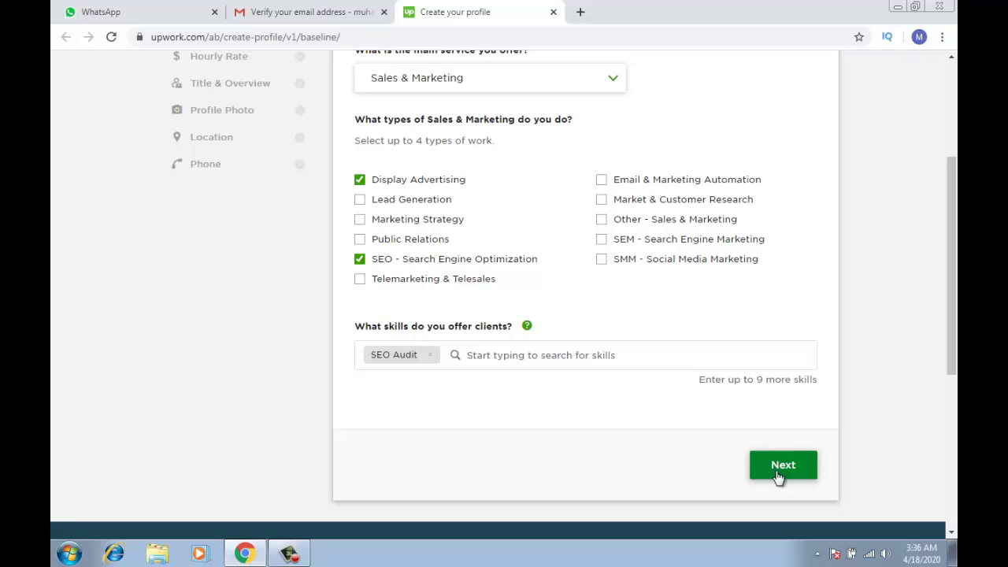
pyautogui.click(685, 358)
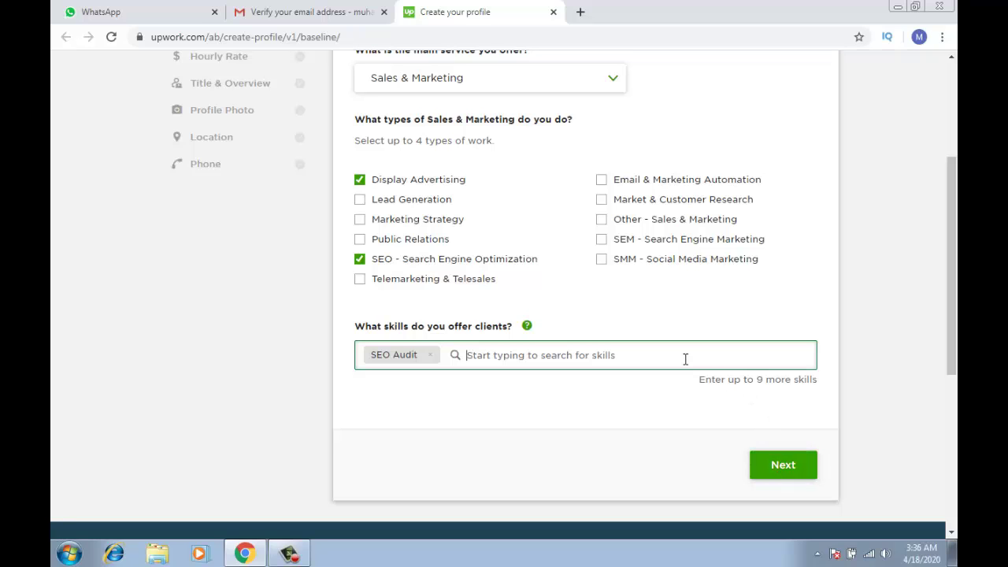
pyautogui.write('se')
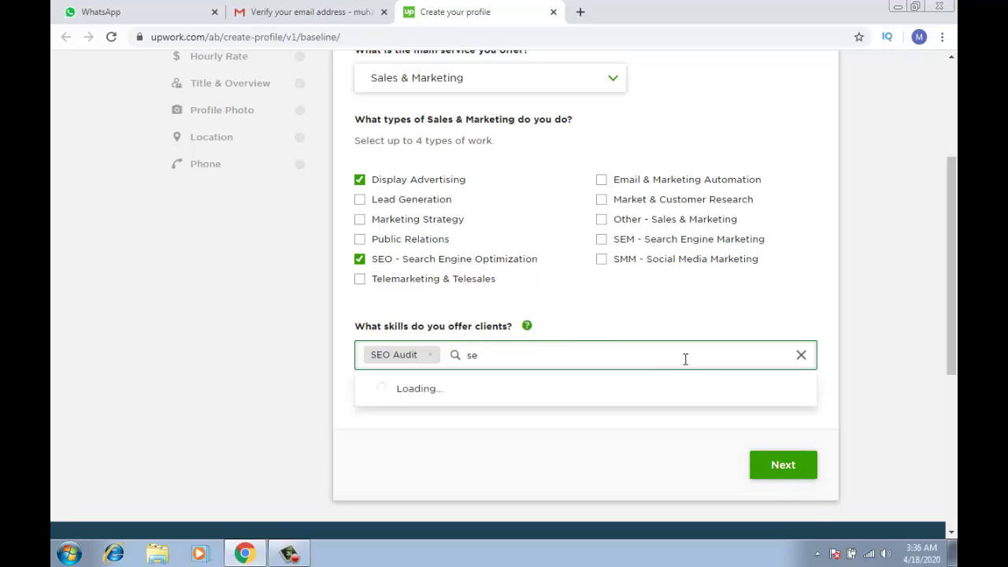
pyautogui.write('o')
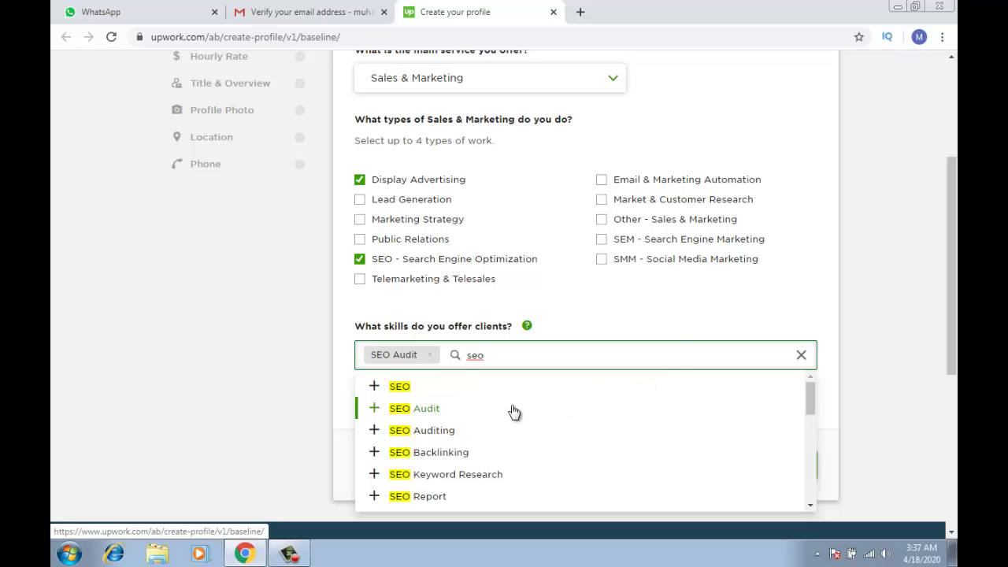
pyautogui.click(469, 452)
pyautogui.click(593, 362)
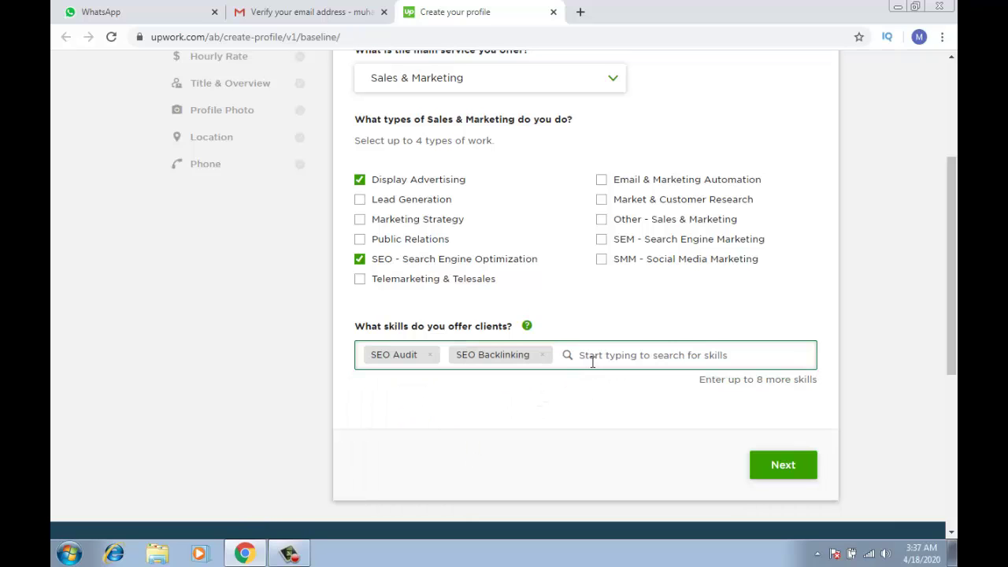
pyautogui.write('seo')
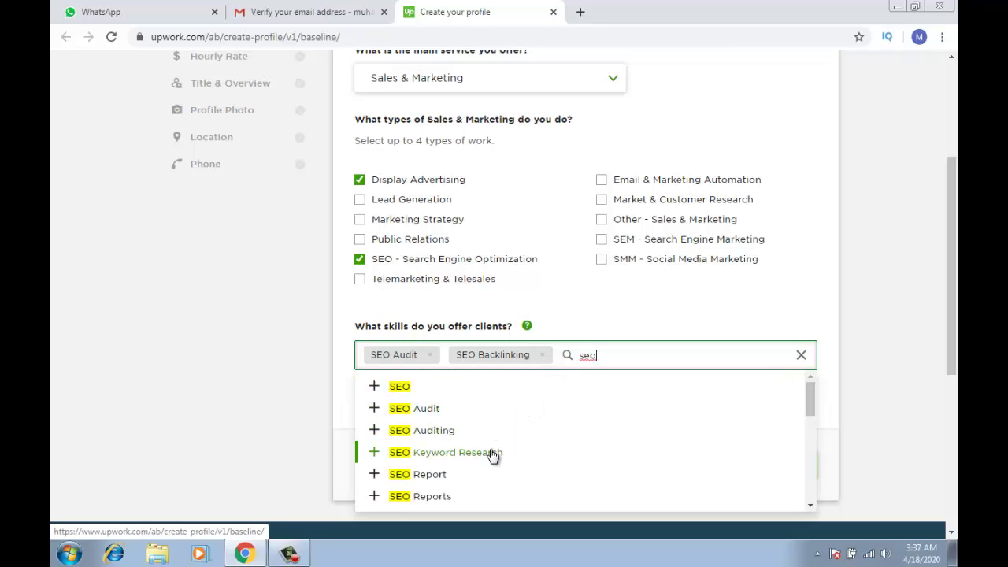
pyautogui.click(488, 453)
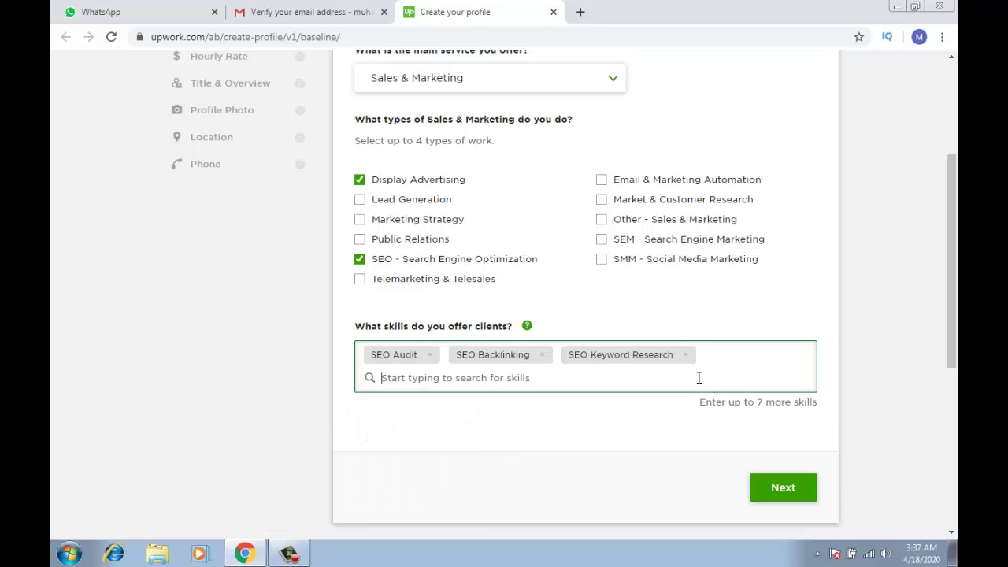
# Add SEO Report, SEO Strategy and SEO Writing to the skills list
pyautogui.write('seo')
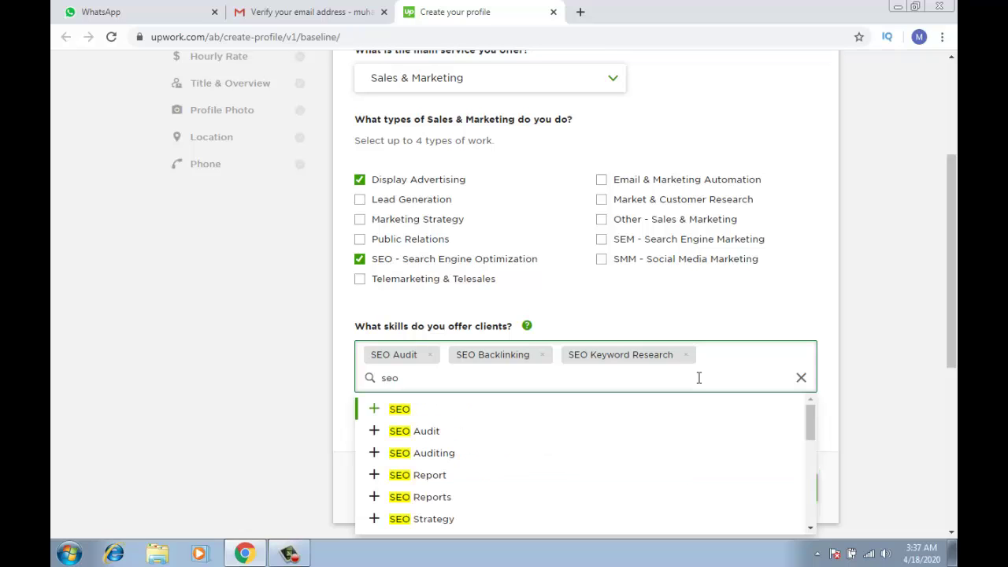
pyautogui.click(525, 477)
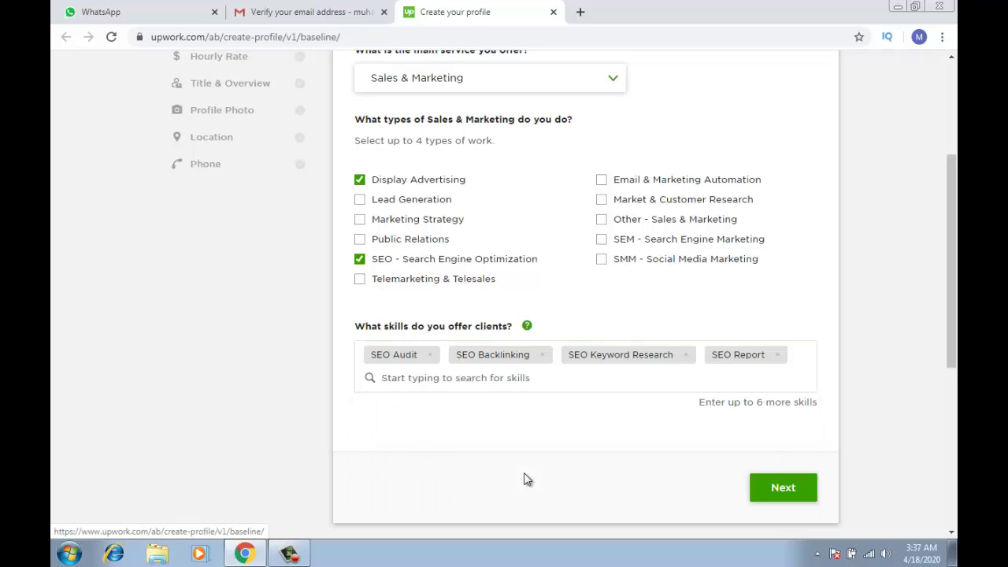
pyautogui.click(546, 384)
pyautogui.write('seo')
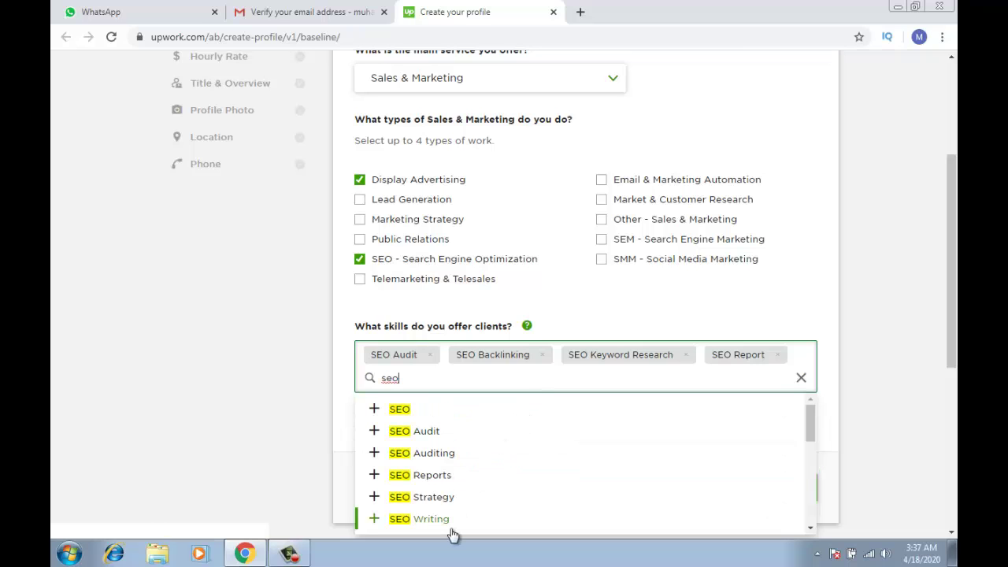
pyautogui.click(453, 502)
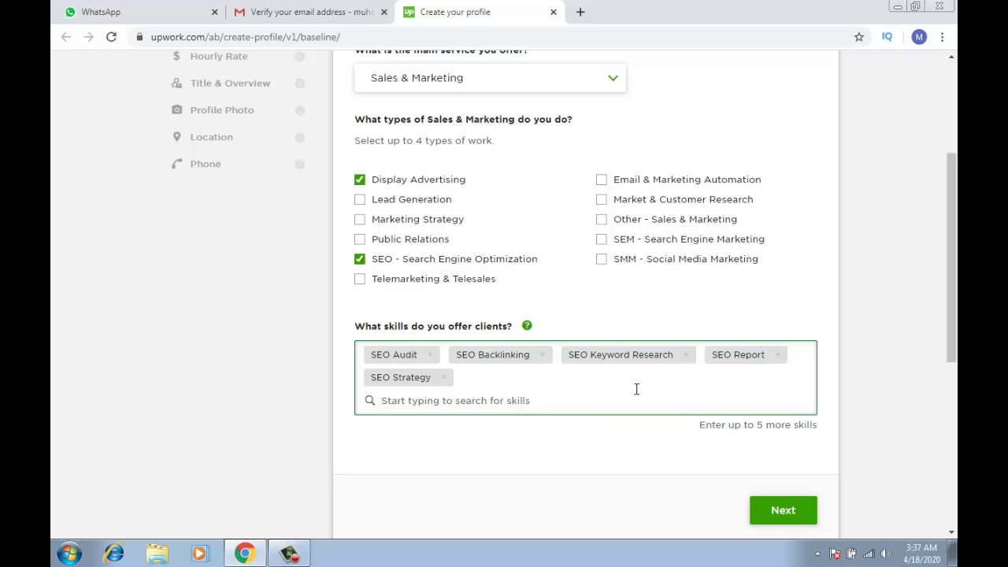
pyautogui.write('seo')
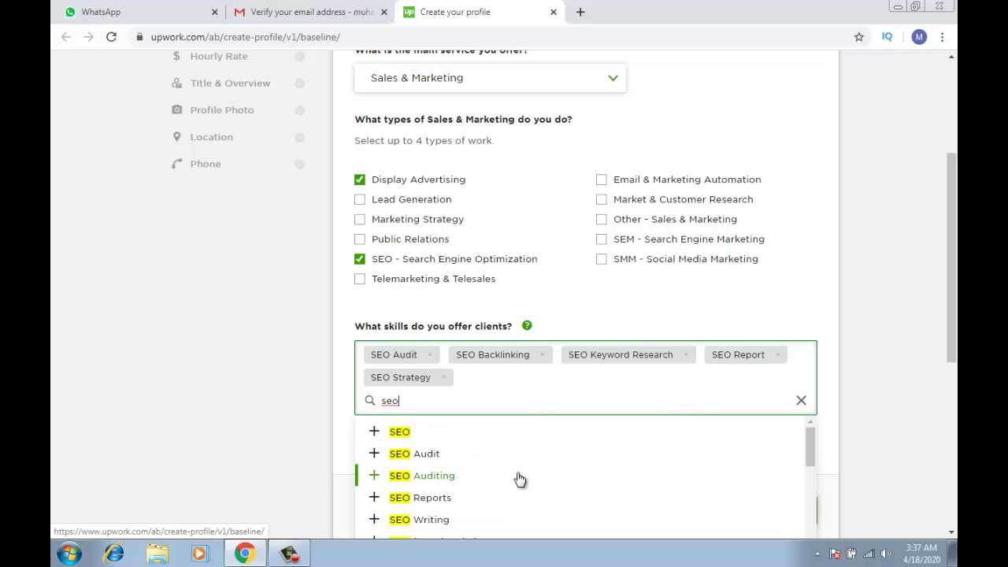
pyautogui.click(473, 519)
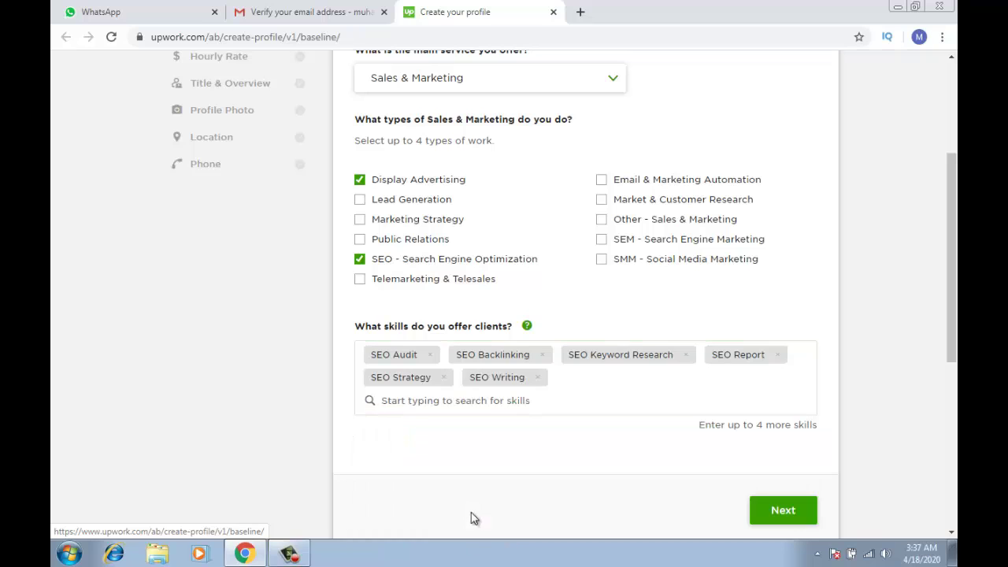
pyautogui.click(534, 410)
pyautogui.write('seo')
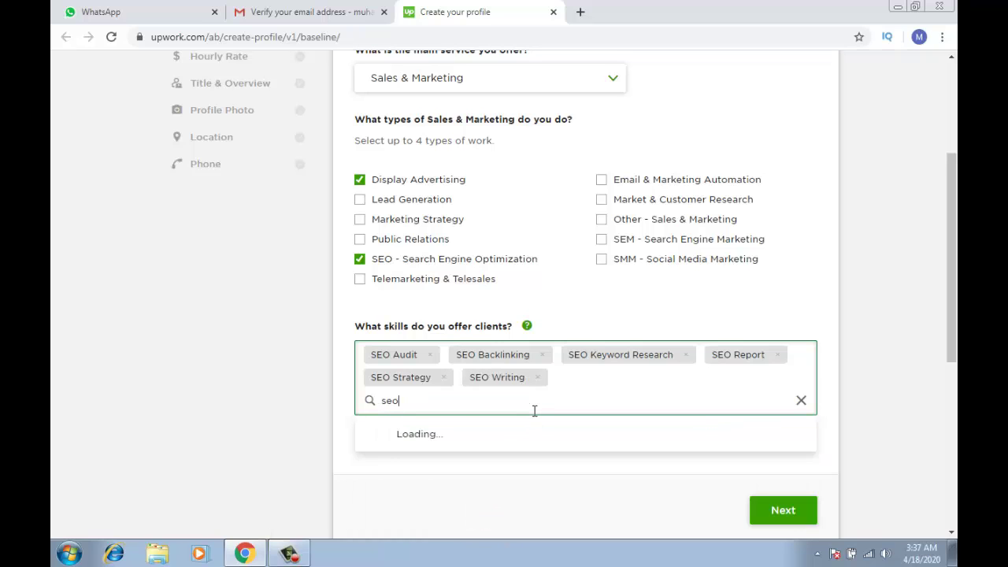
# Add SEO-based Website and On-Page SEO as skills
pyautogui.moveTo(952, 263); pyautogui.dragTo(950, 312)
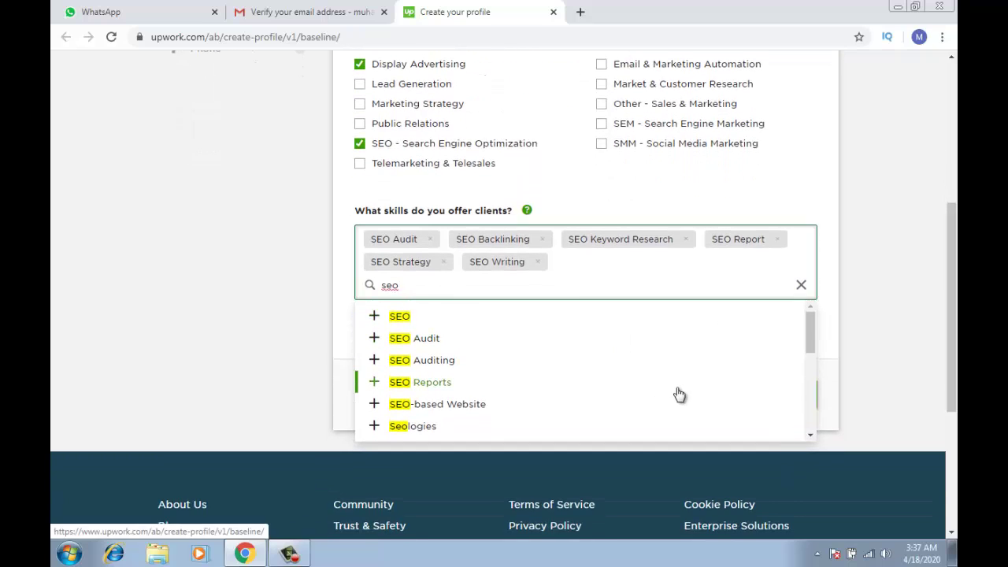
pyautogui.click(584, 406)
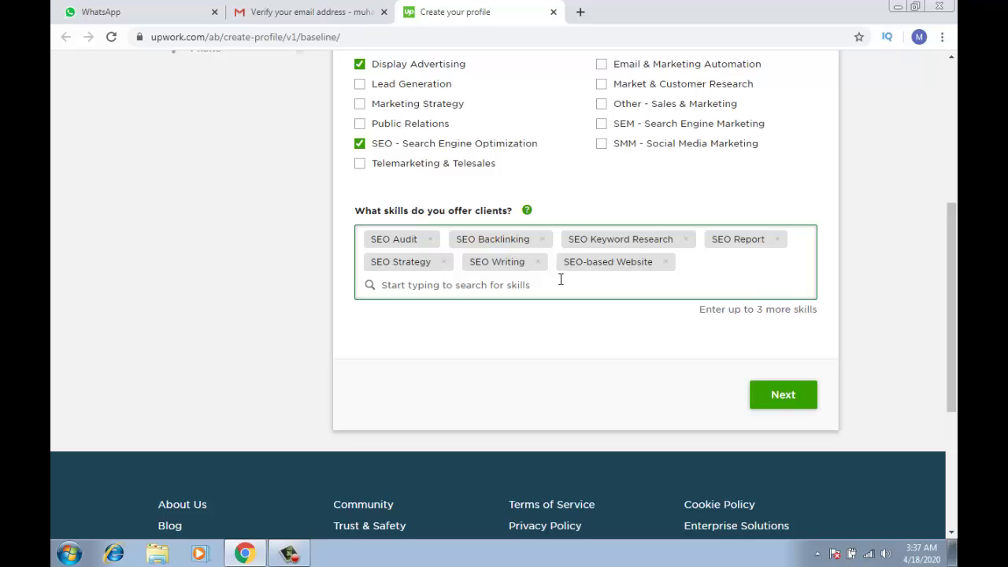
pyautogui.write('seo')
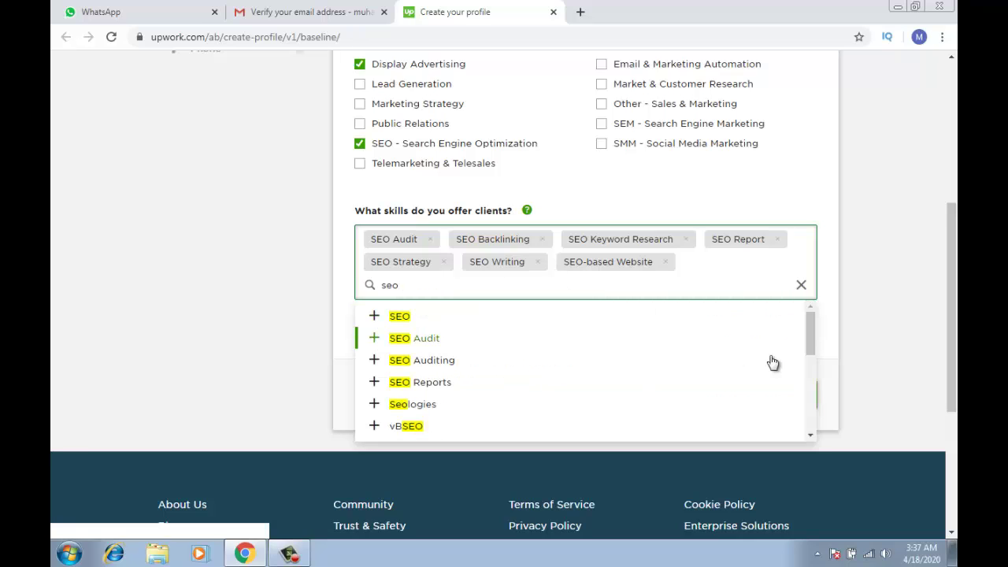
pyautogui.moveTo(814, 344); pyautogui.dragTo(815, 401)
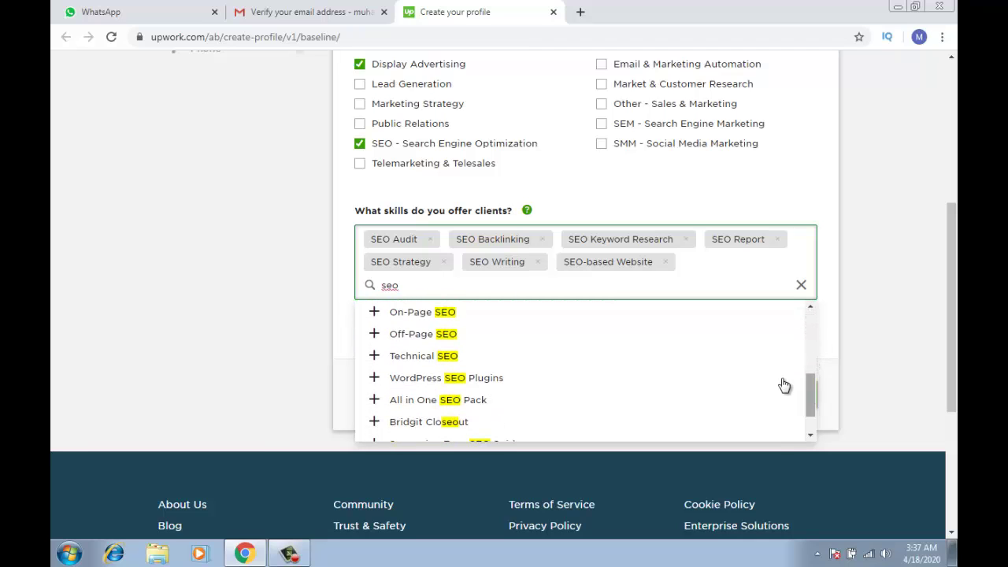
pyautogui.click(474, 316)
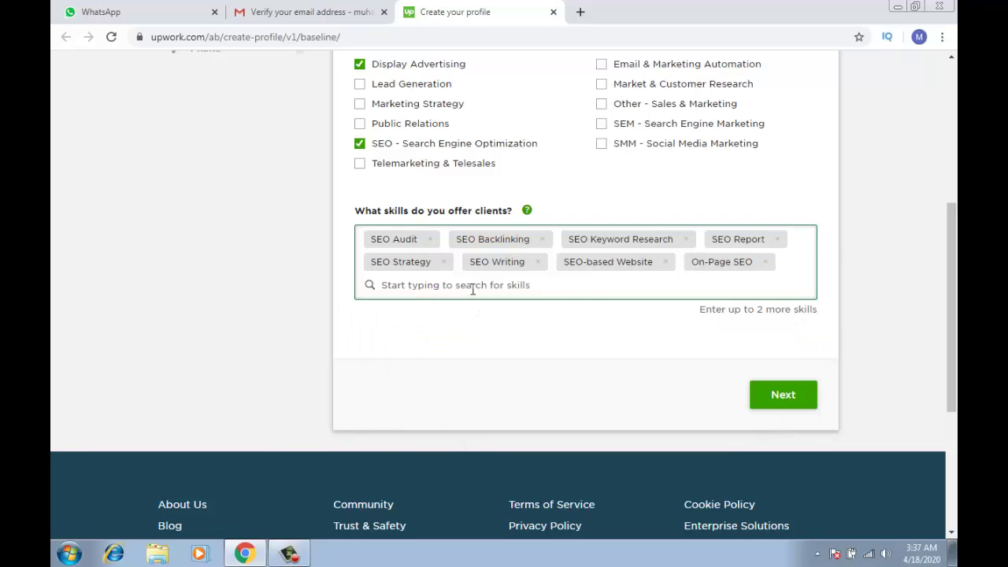
# Add Off-Page SEO and Yoast SEO as skills, bringing the total to ten
pyautogui.write('of')
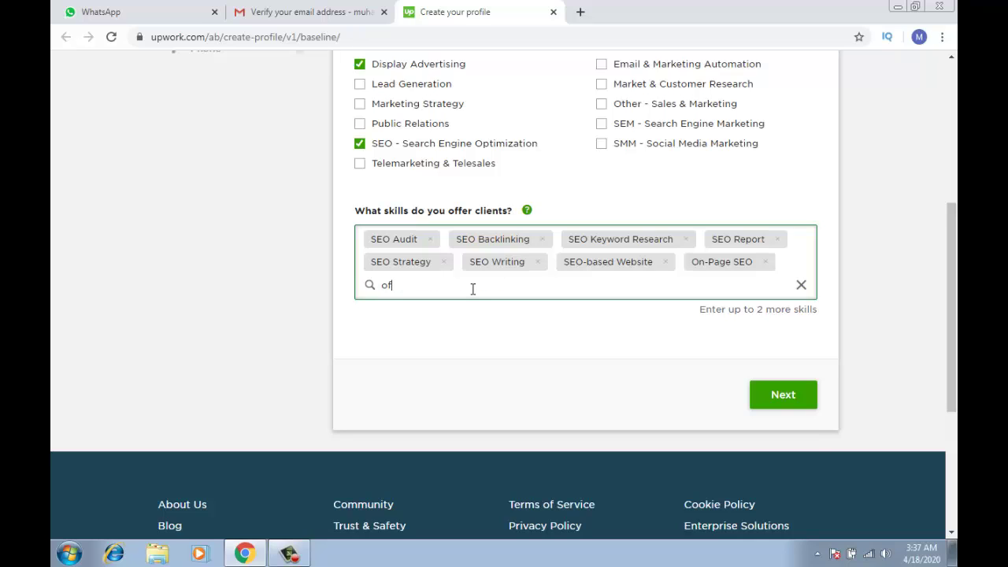
pyautogui.write('f p')
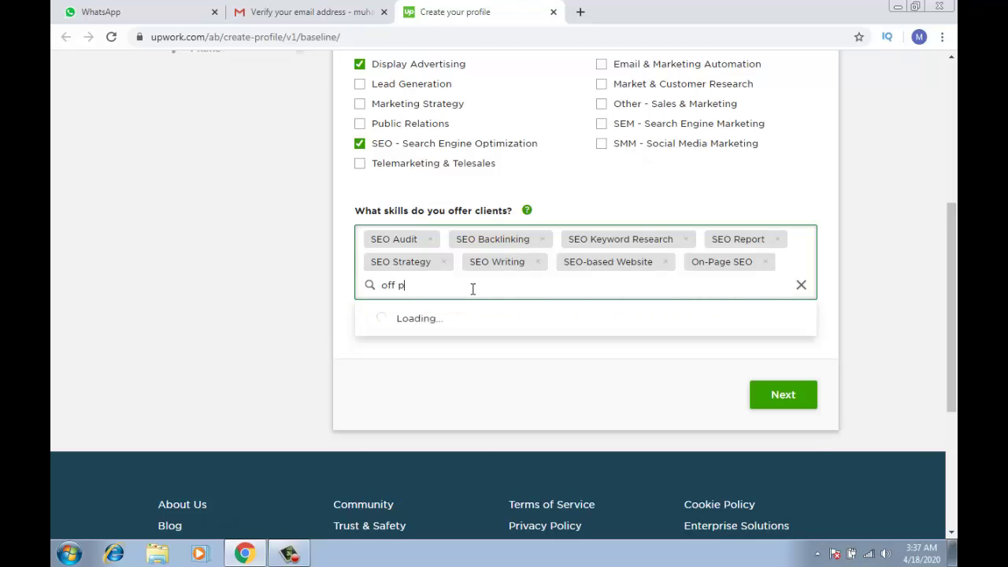
pyautogui.press('BackSpace')
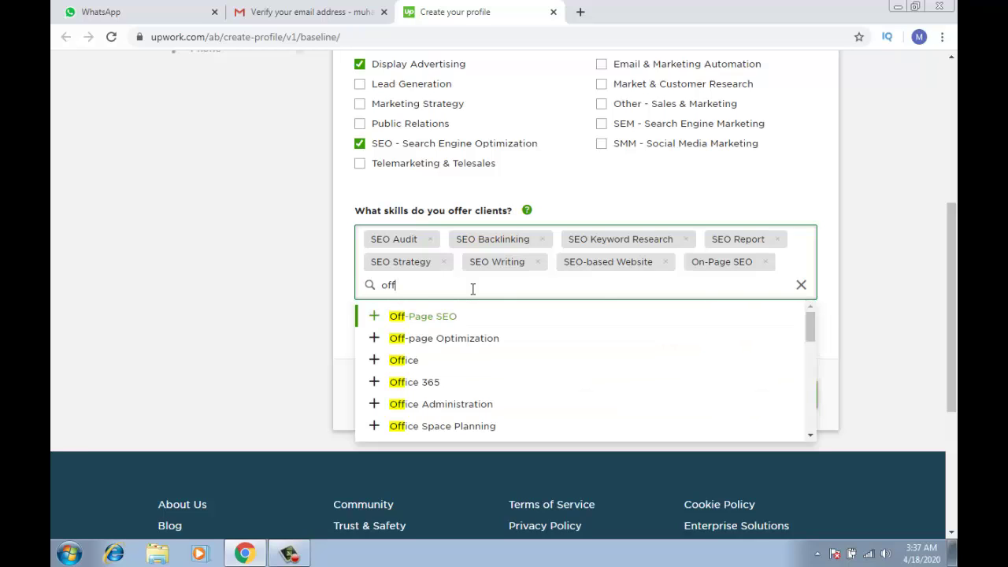
pyautogui.click(454, 318)
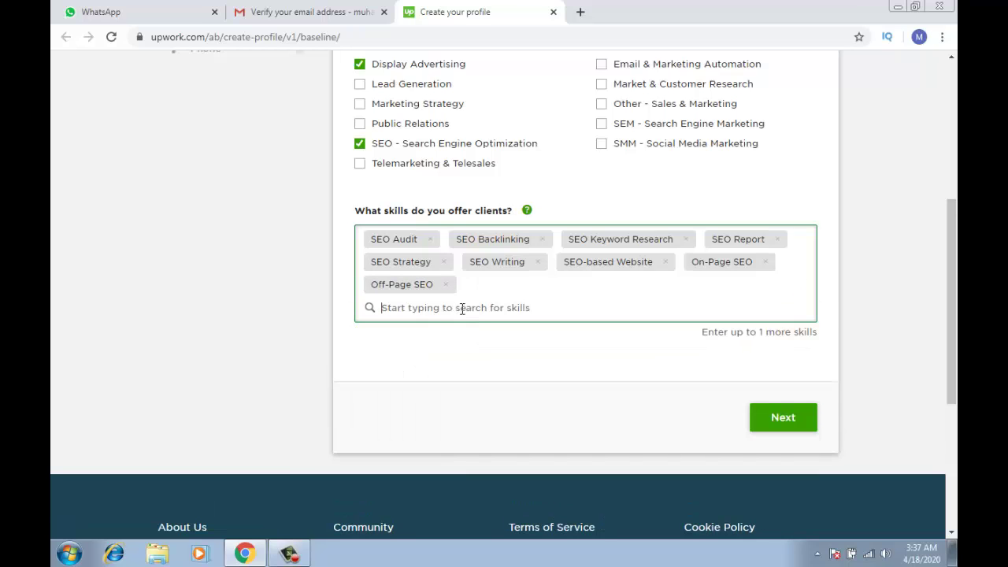
pyautogui.write('s')
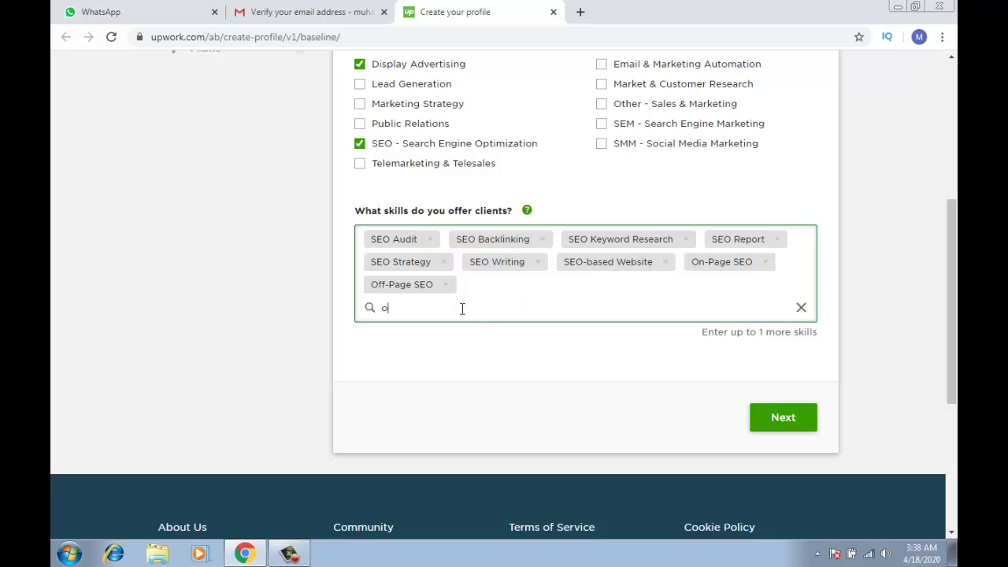
pyautogui.press('BackSpace')
pyautogui.write('se')
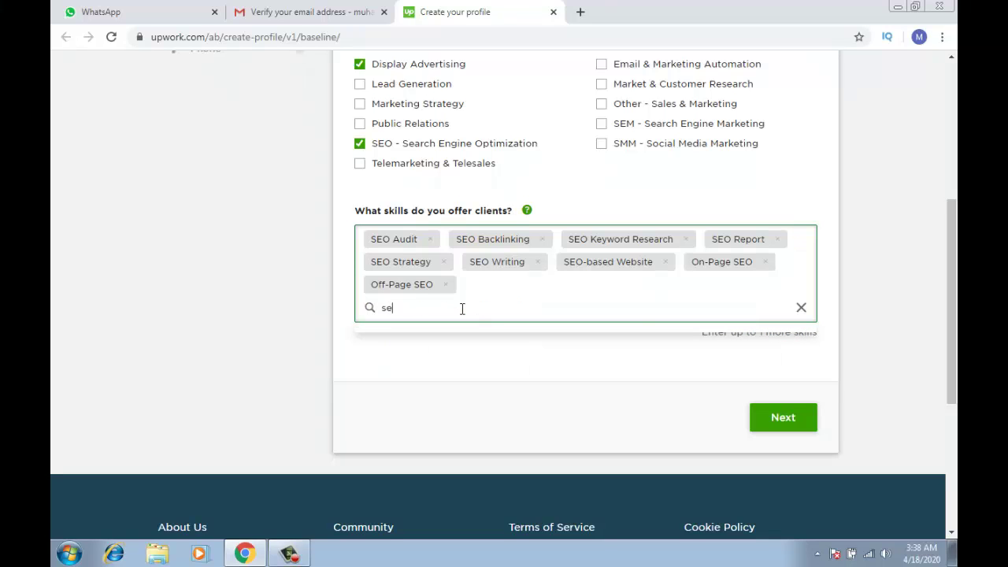
pyautogui.write('o')
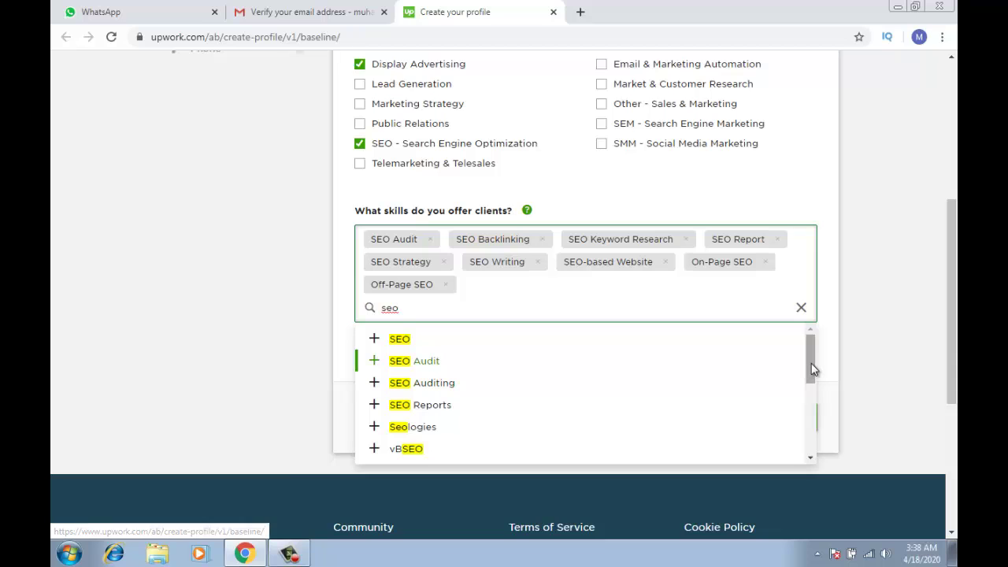
pyautogui.moveTo(813, 370); pyautogui.dragTo(808, 412)
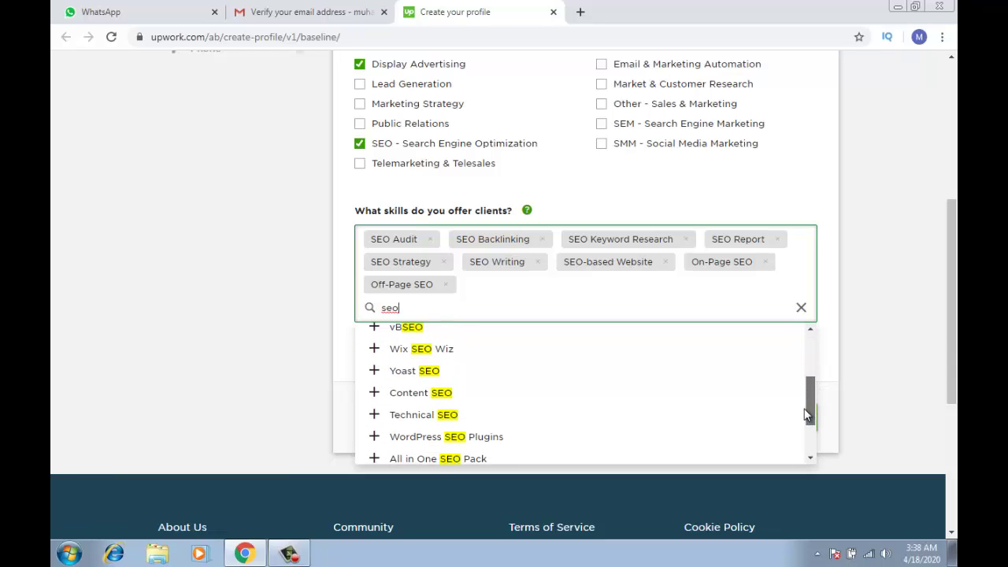
pyautogui.click(472, 379)
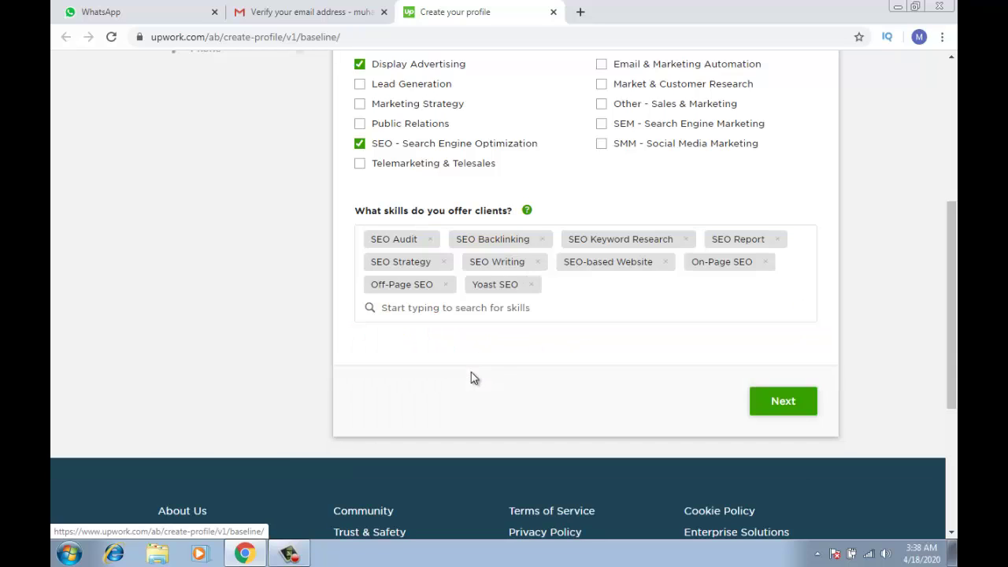
# Advance past the skills step and pick Intermediate as the expertise level
pyautogui.click(779, 406)
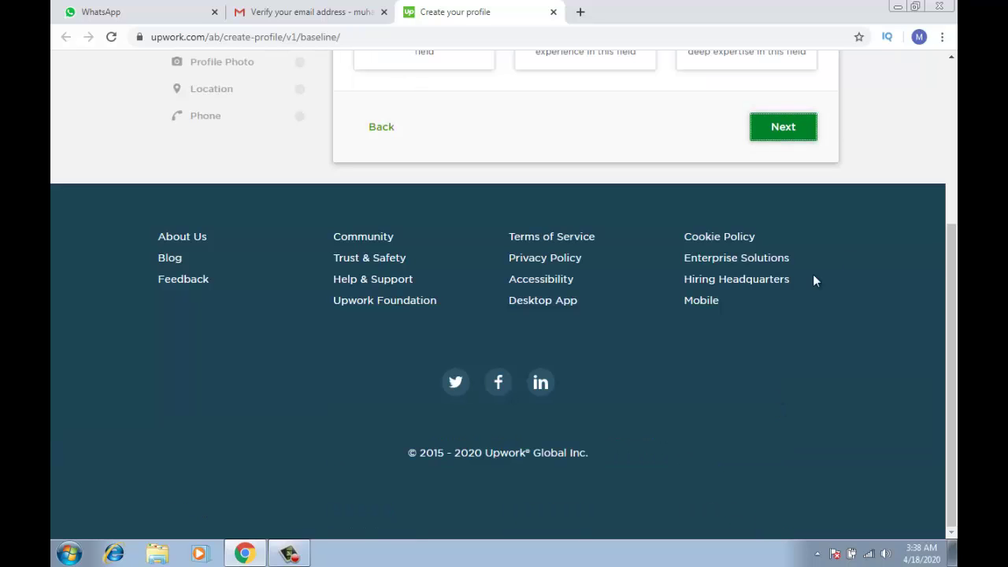
pyautogui.moveTo(944, 326); pyautogui.dragTo(954, 175)
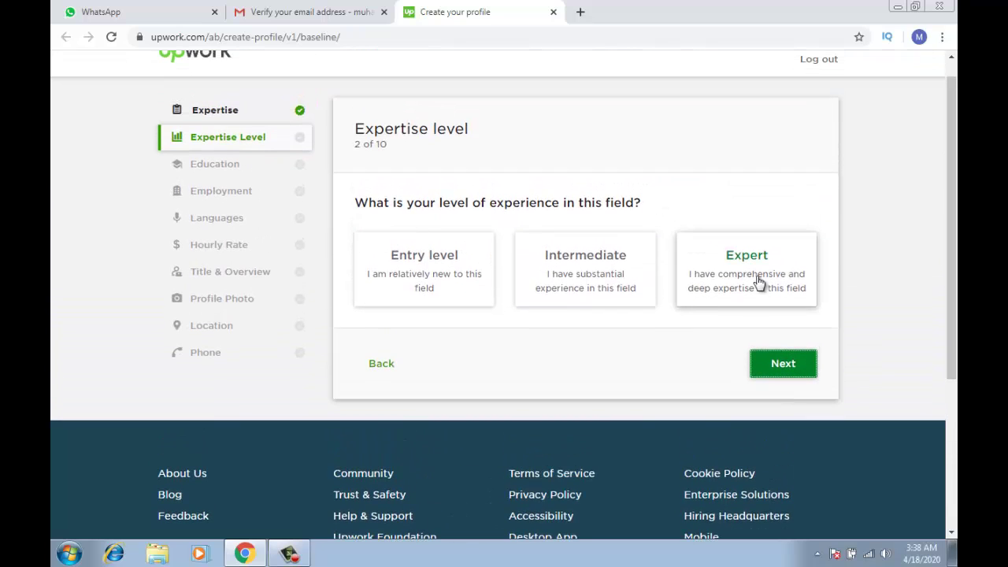
pyautogui.click(612, 271)
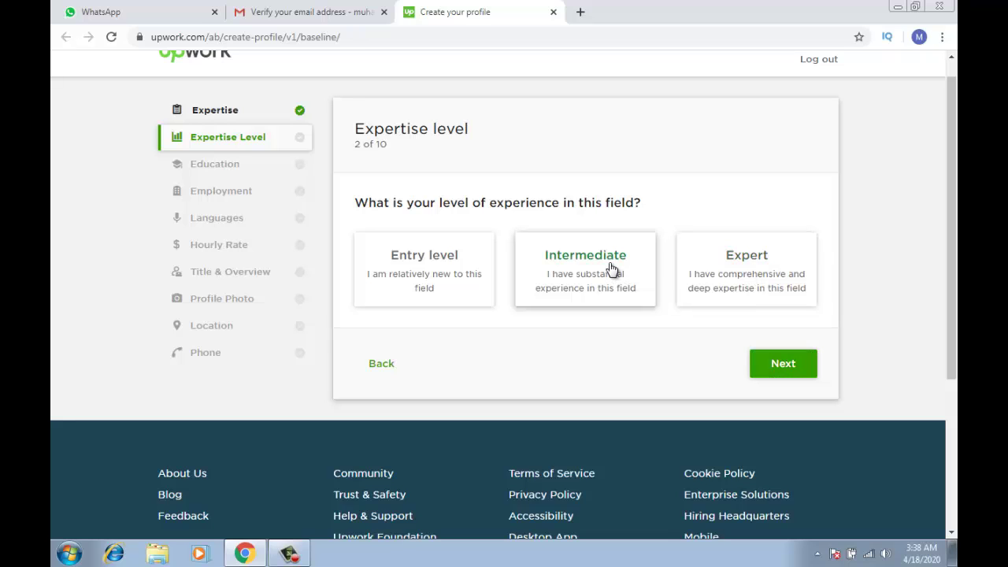
# Confirm the expertise level, then skip the Education step without adding a school
pyautogui.click(786, 366)
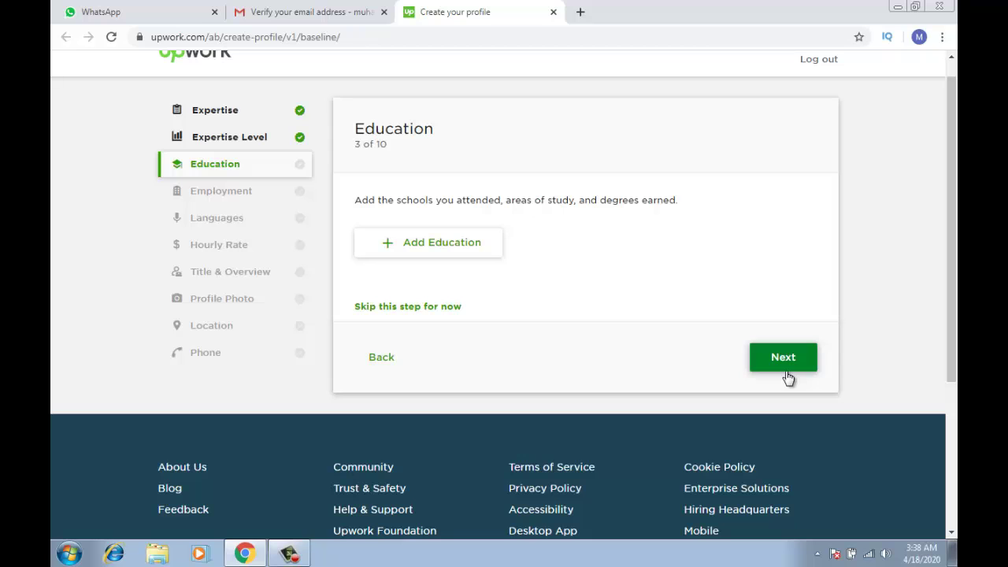
pyautogui.click(439, 244)
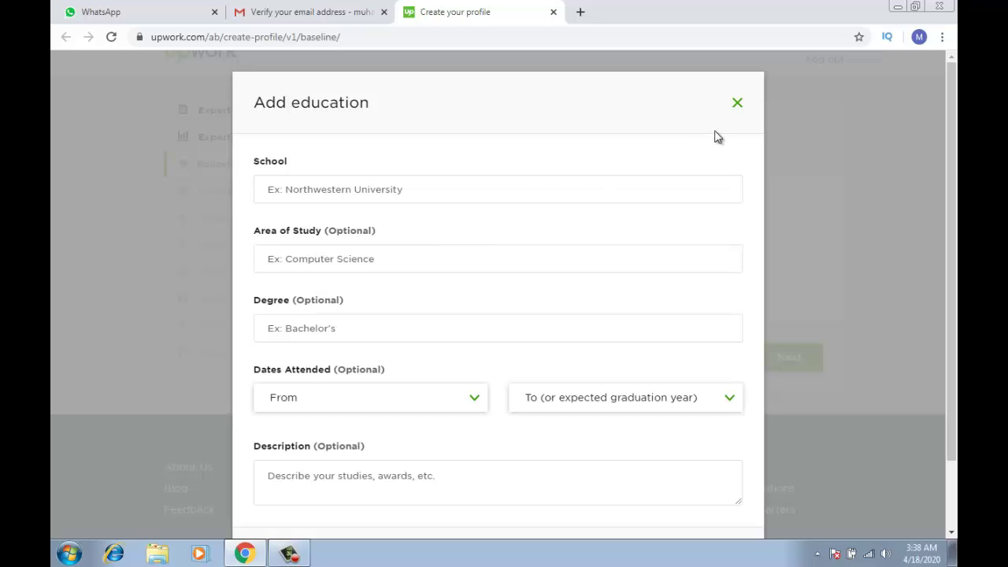
pyautogui.click(737, 104)
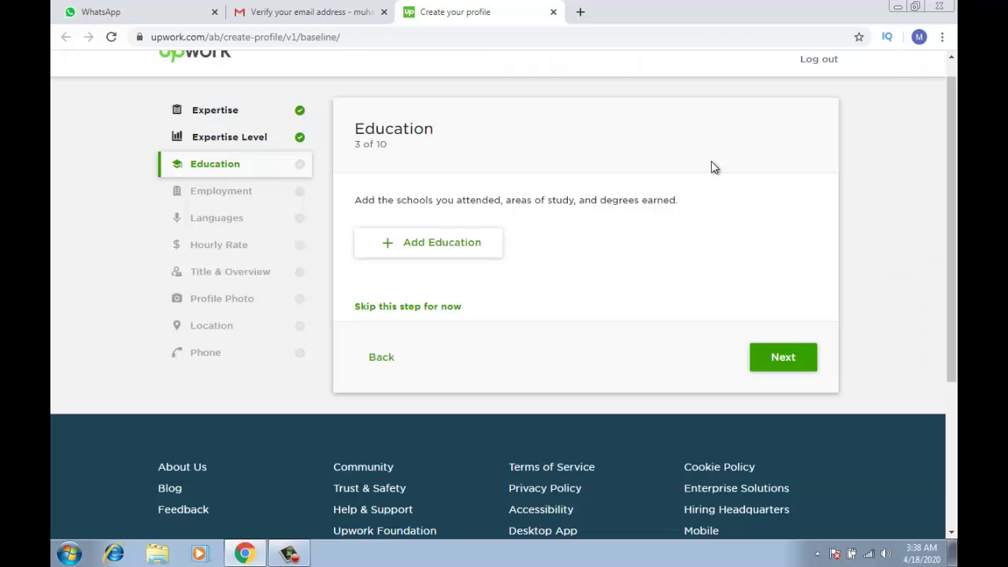
pyautogui.click(432, 307)
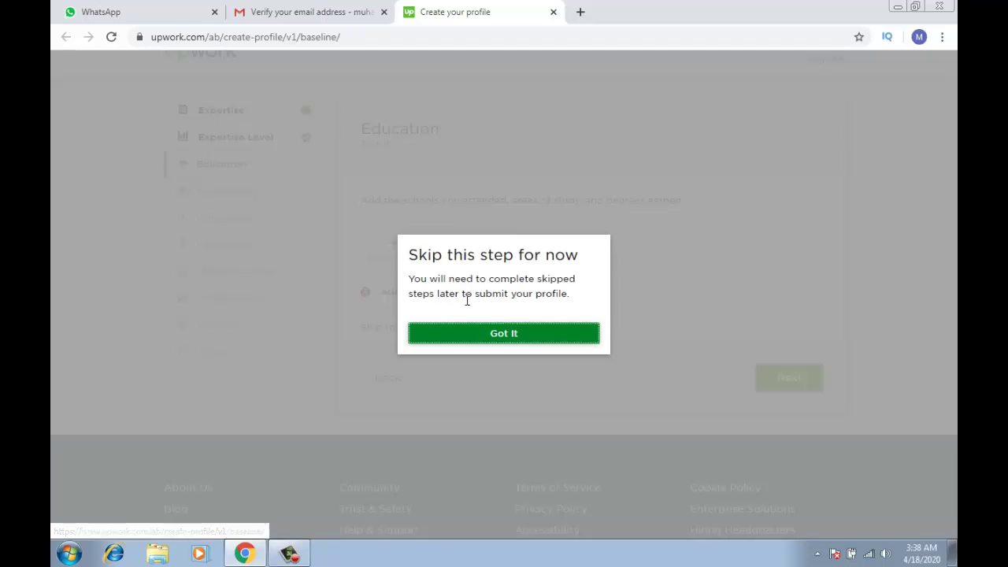
pyautogui.click(516, 334)
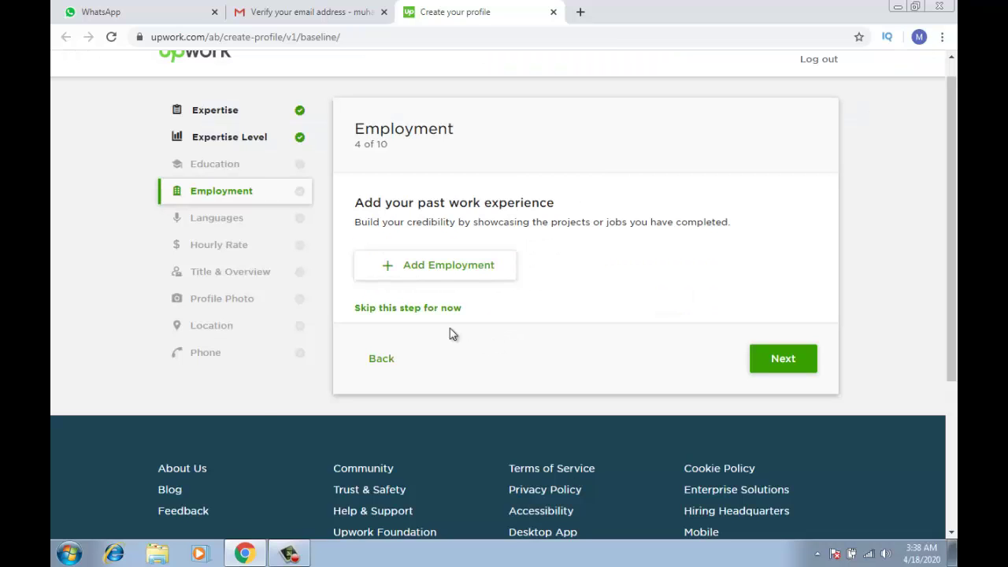
pyautogui.click(488, 268)
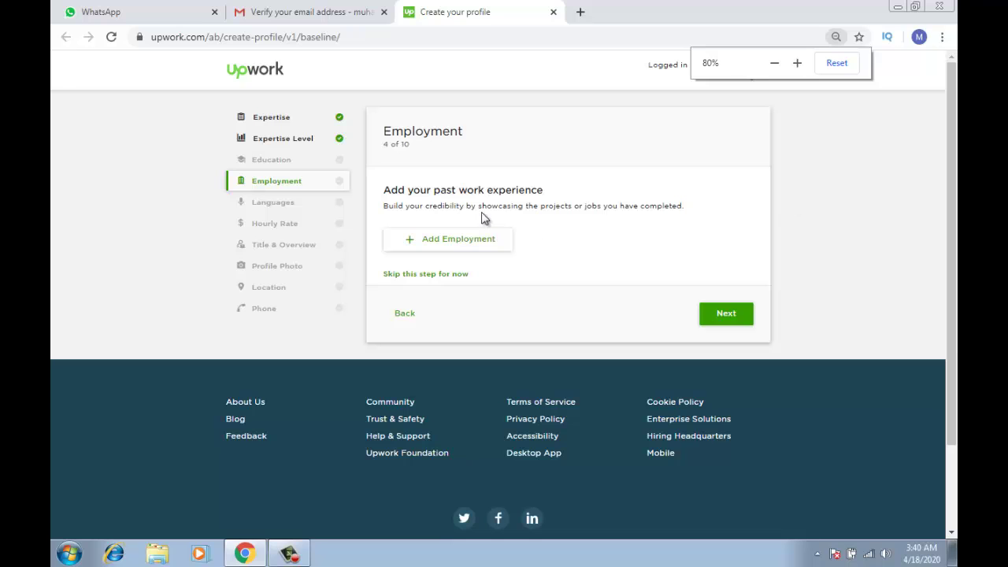
# Start a new employment entry: company 'seven solution', city Islamabad, title IT Specialist
pyautogui.click(478, 238)
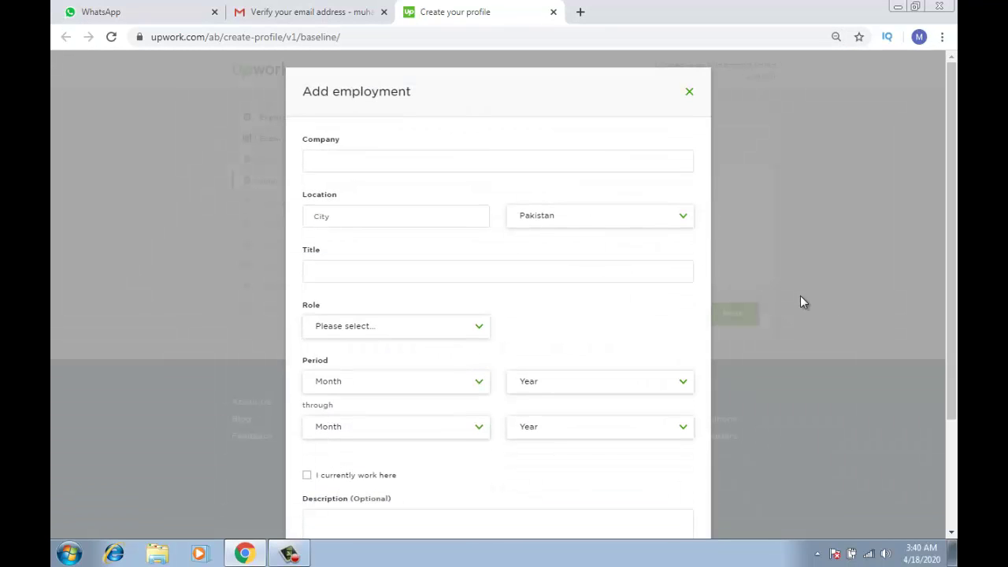
pyautogui.click(955, 370)
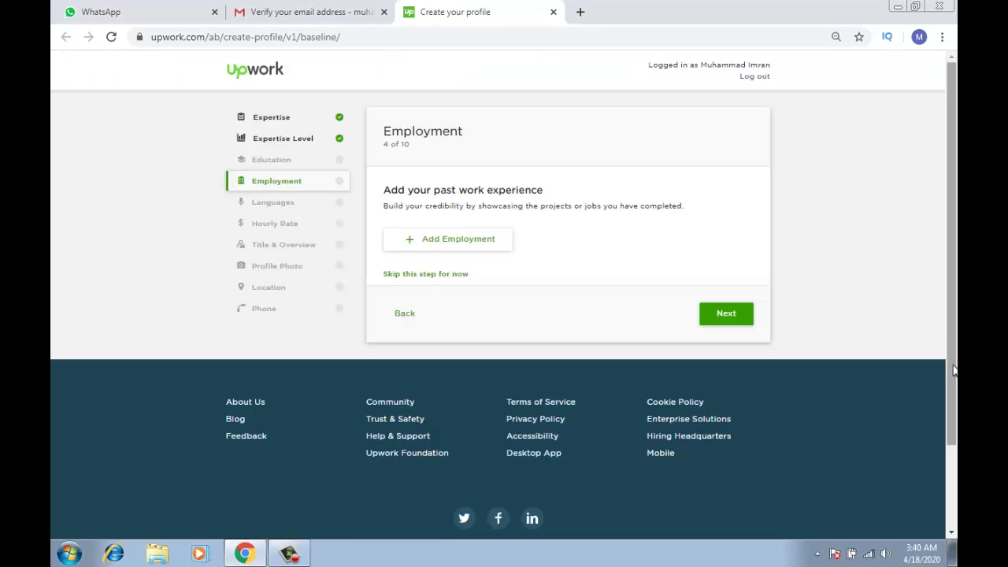
pyautogui.click(490, 244)
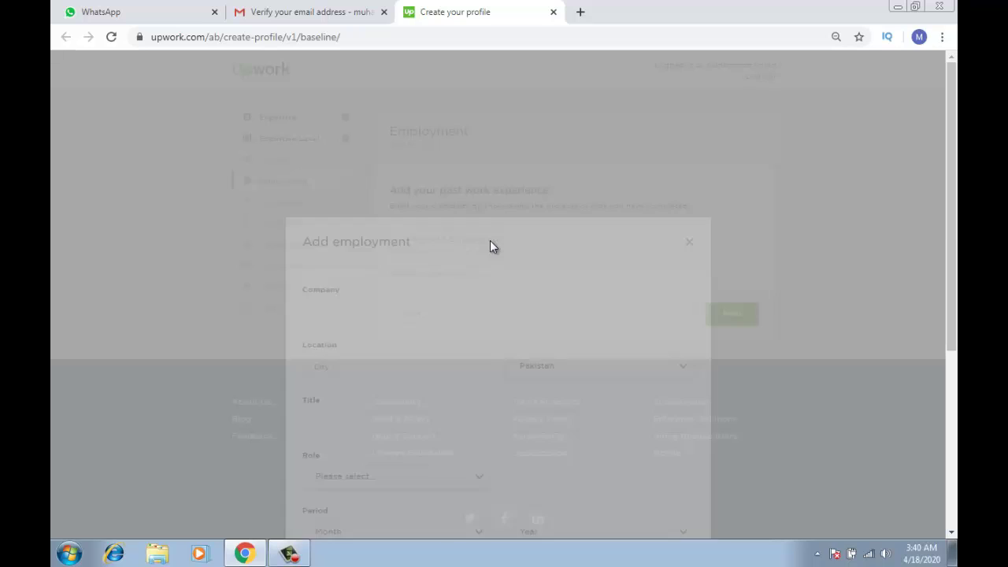
pyautogui.click(445, 162)
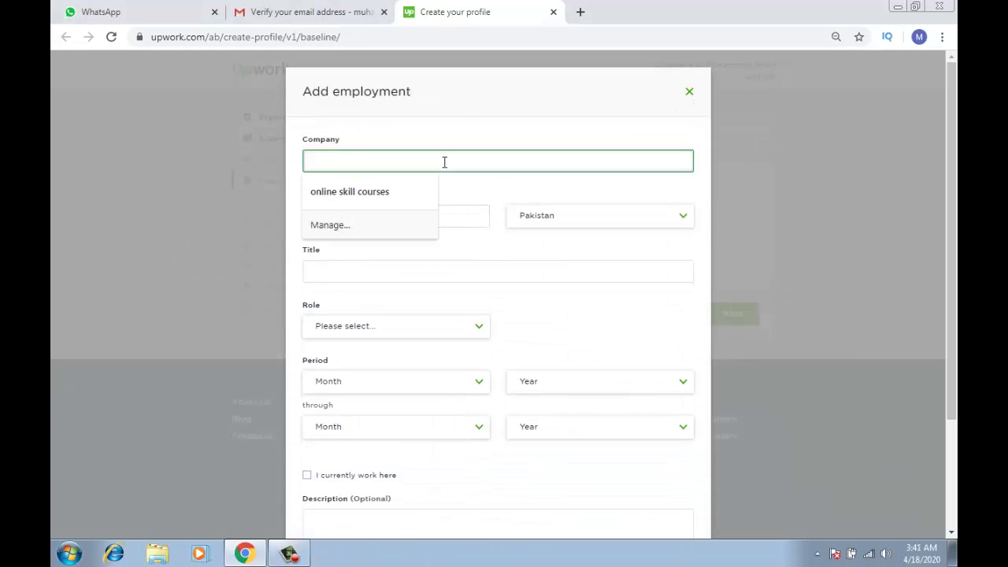
pyautogui.write('seven solut')
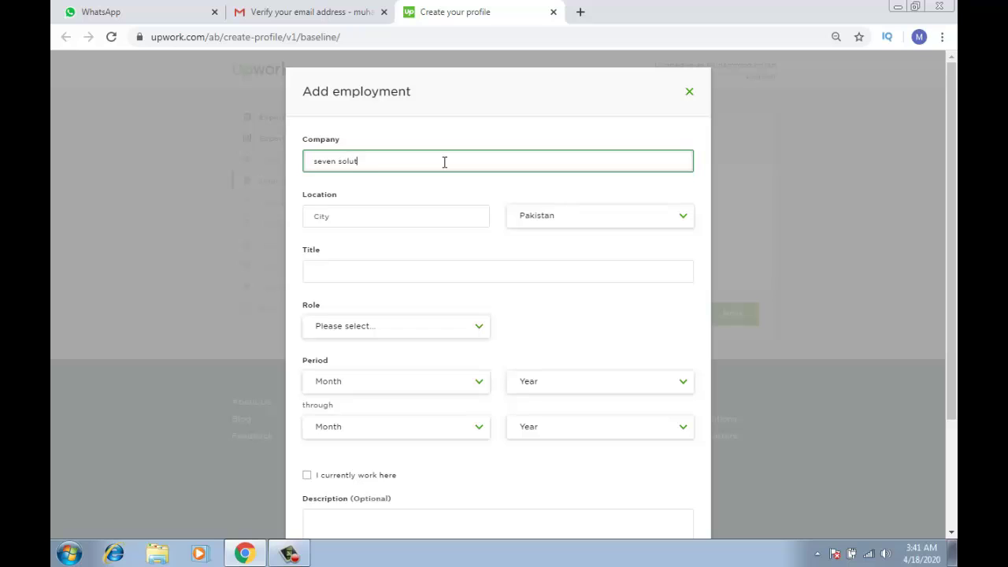
pyautogui.write('ion')
pyautogui.press('Tab')
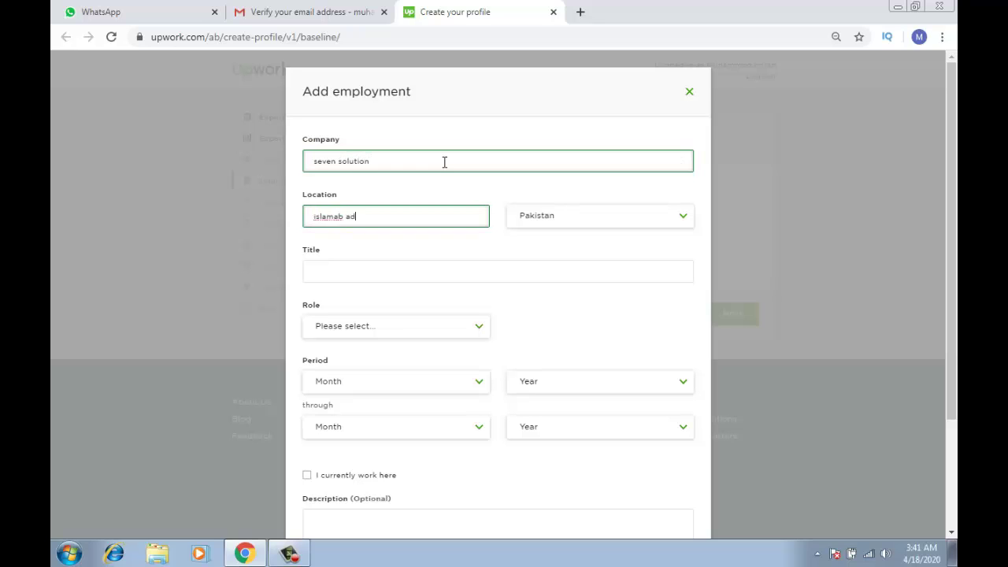
pyautogui.press('Tab')
pyautogui.press('Tab')
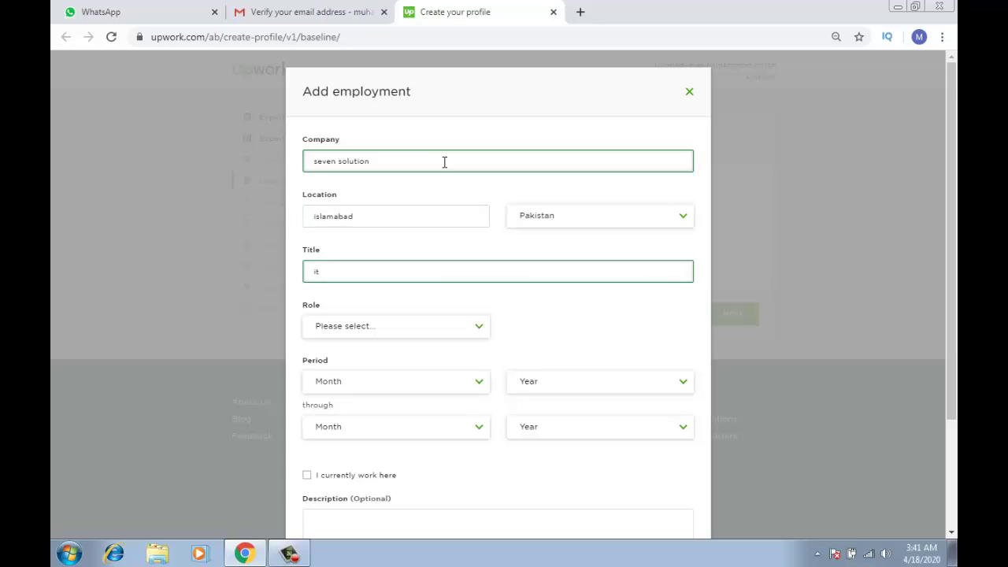
pyautogui.write('it')
pyautogui.click(387, 335)
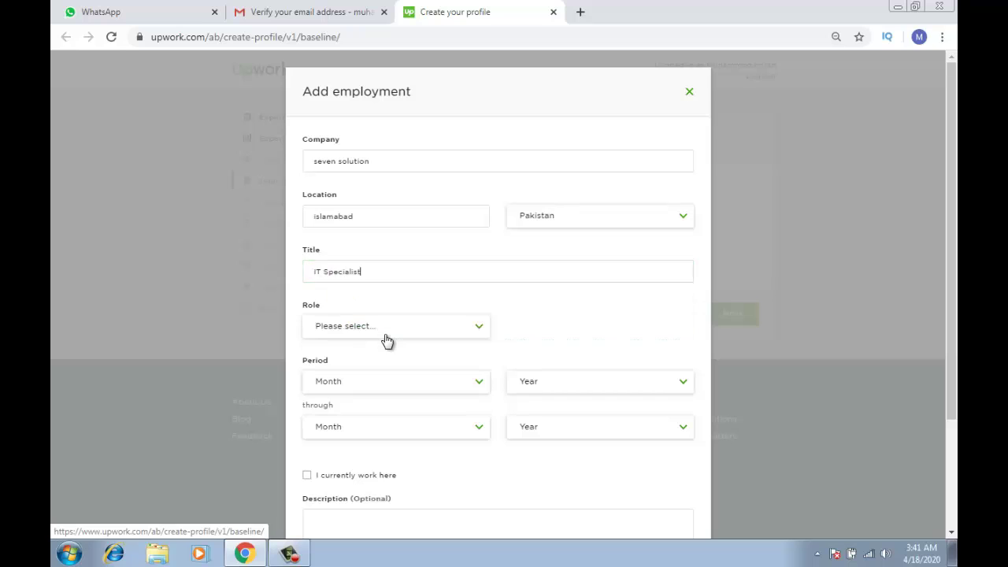
# Set the role to Manager, starting January 2007 and currently working there
pyautogui.click(385, 337)
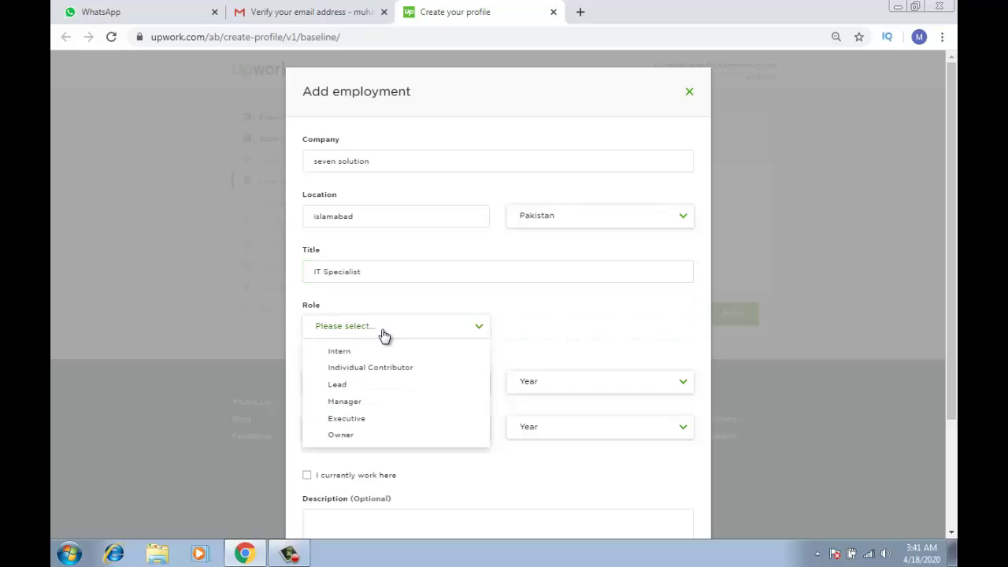
pyautogui.click(360, 402)
pyautogui.click(371, 386)
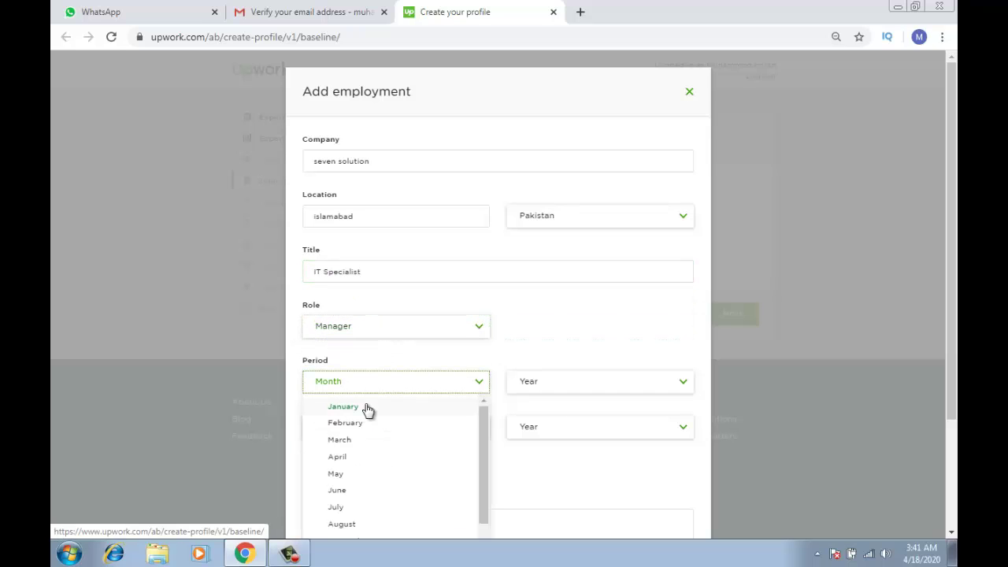
pyautogui.click(367, 408)
pyautogui.click(541, 382)
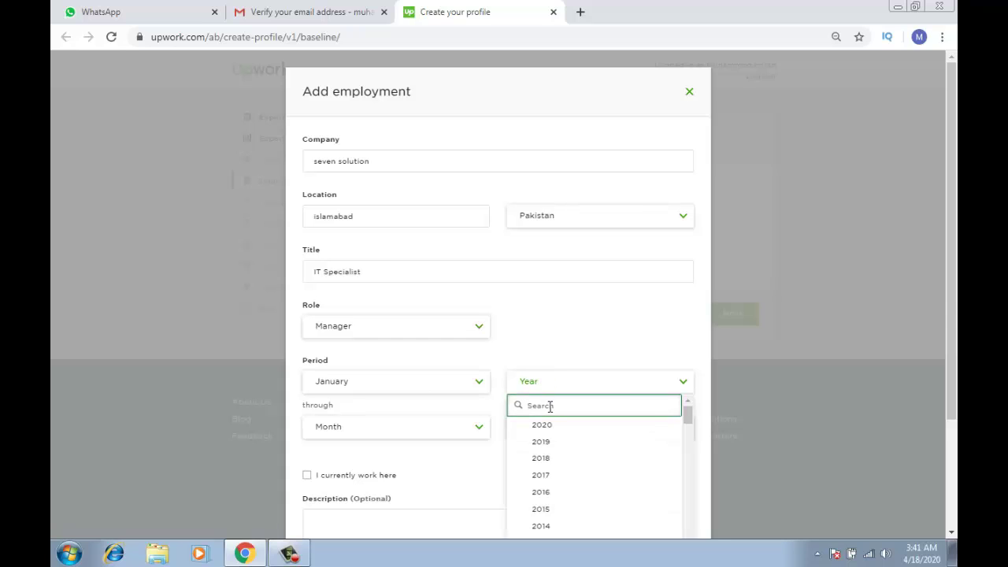
pyautogui.write('2007')
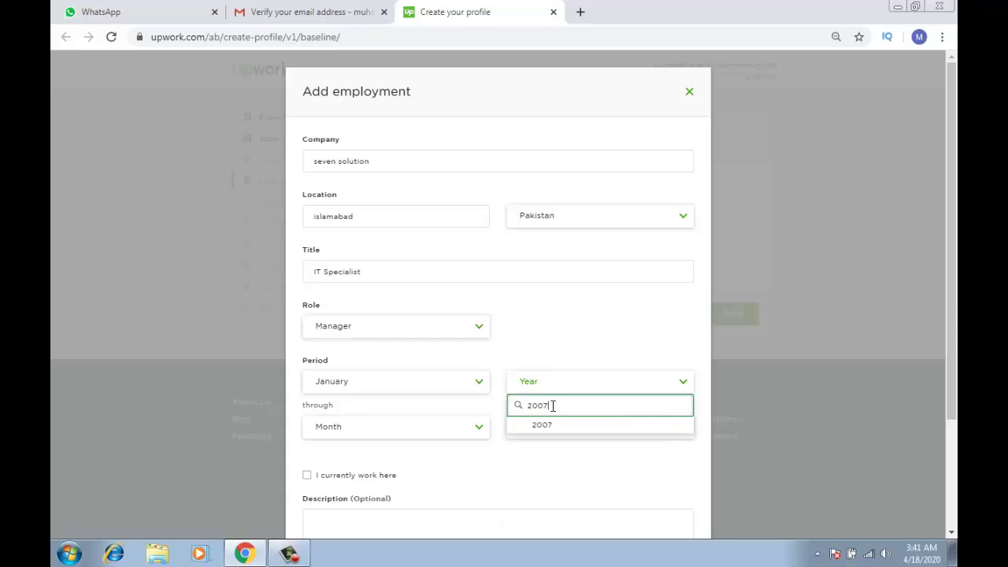
pyautogui.click(551, 426)
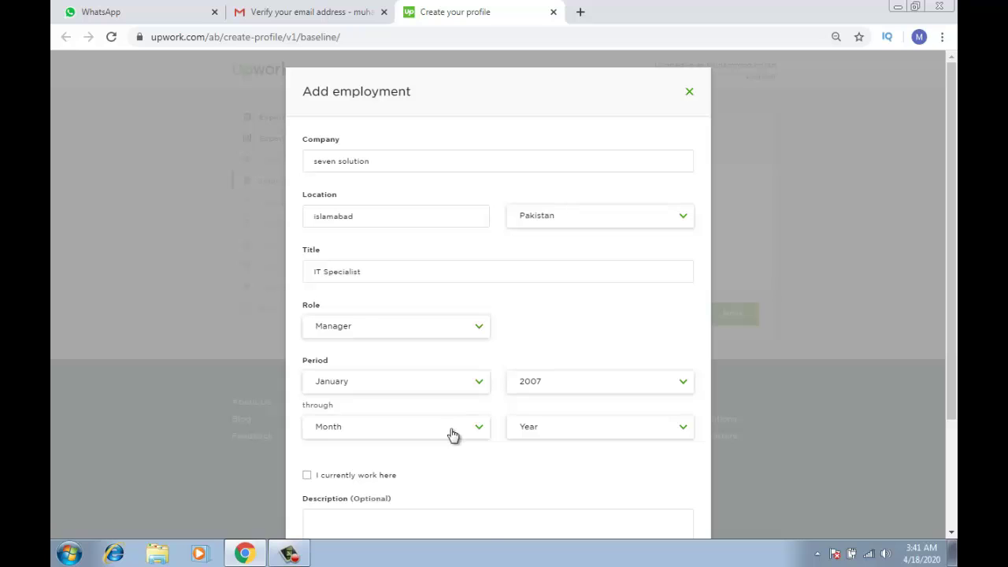
pyautogui.click(451, 434)
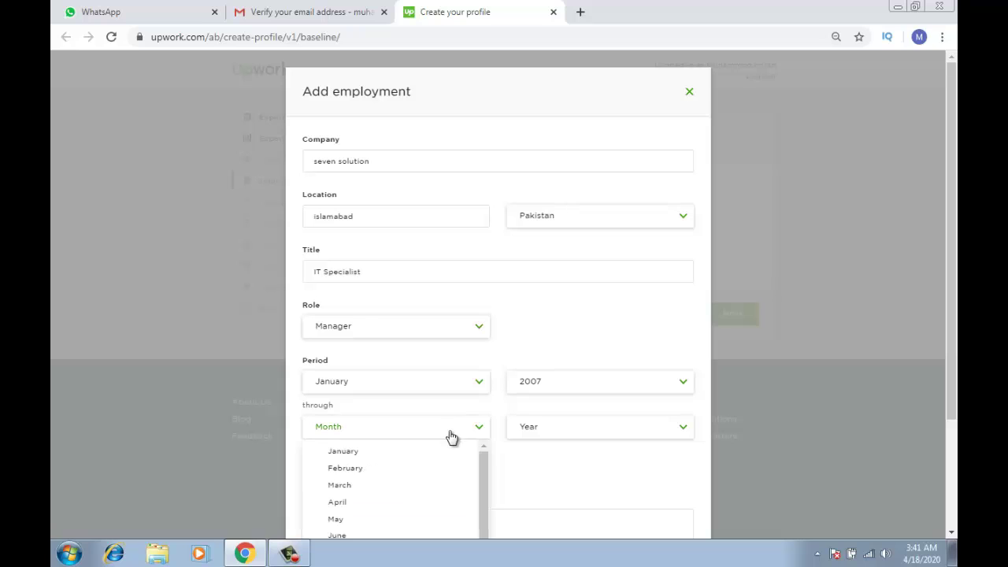
pyautogui.click(431, 471)
pyautogui.click(538, 438)
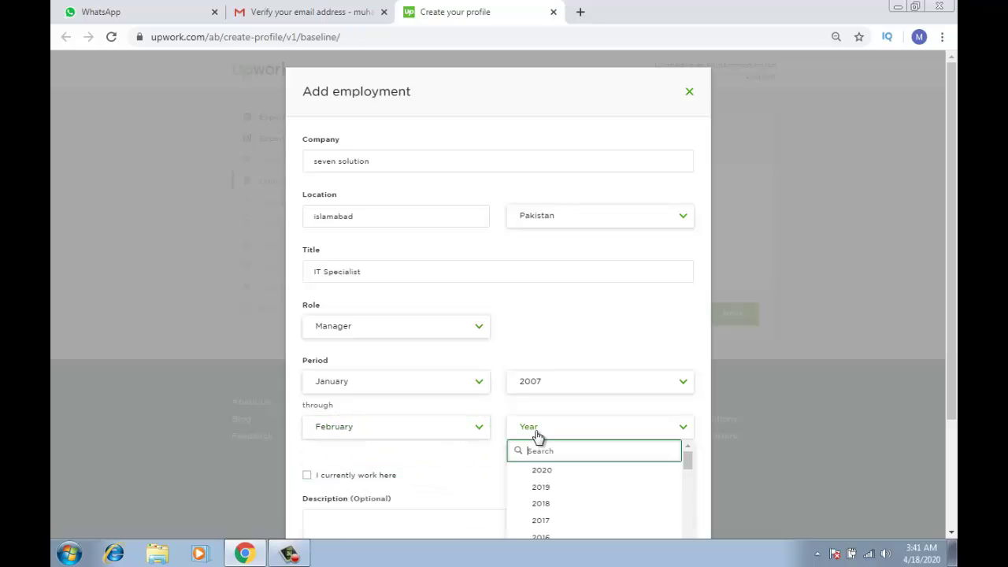
pyautogui.click(541, 471)
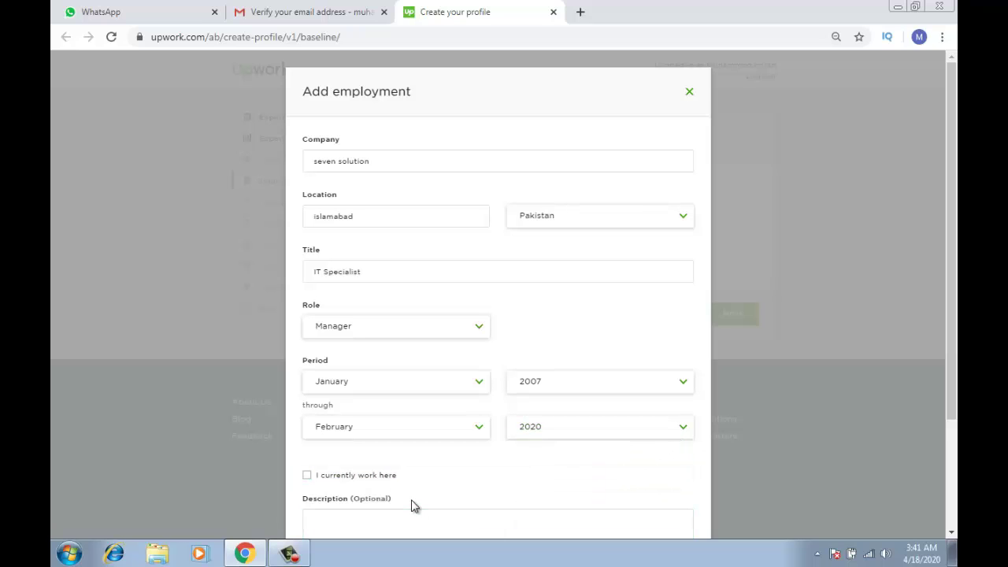
pyautogui.click(307, 477)
# Add the description 'i own this company' and save the employment entry
pyautogui.click(361, 512)
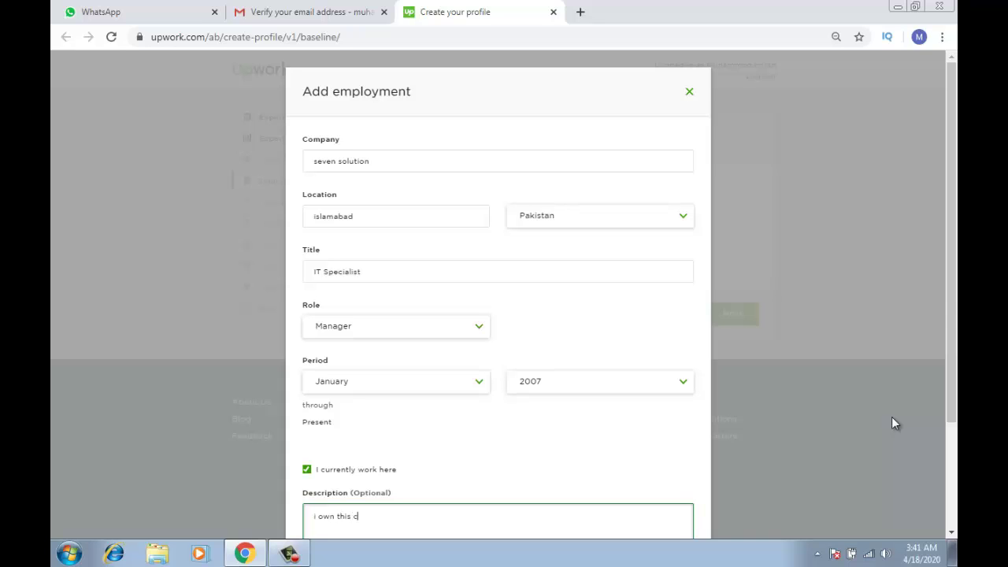
pyautogui.write('ny')
pyautogui.press('Tab')
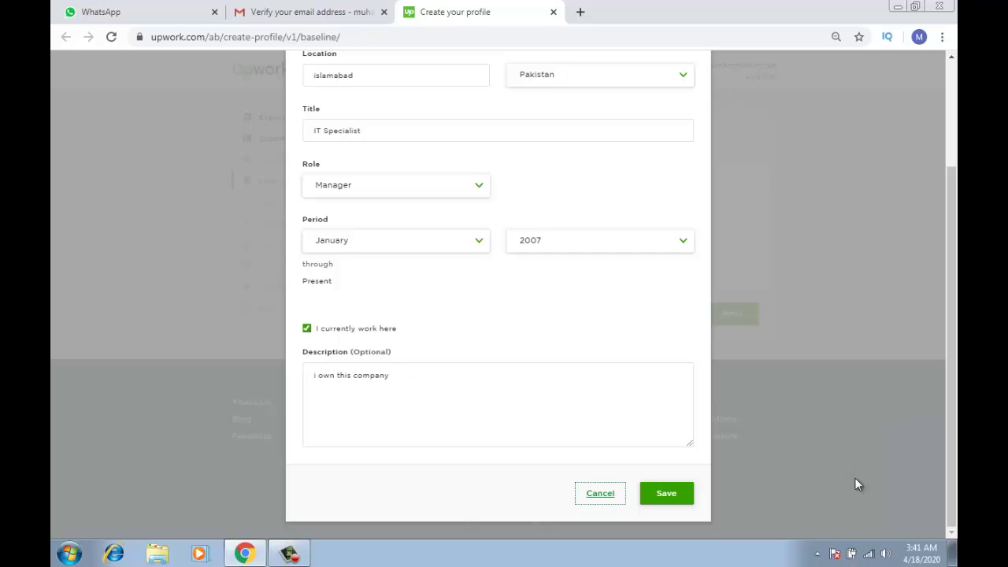
pyautogui.click(686, 497)
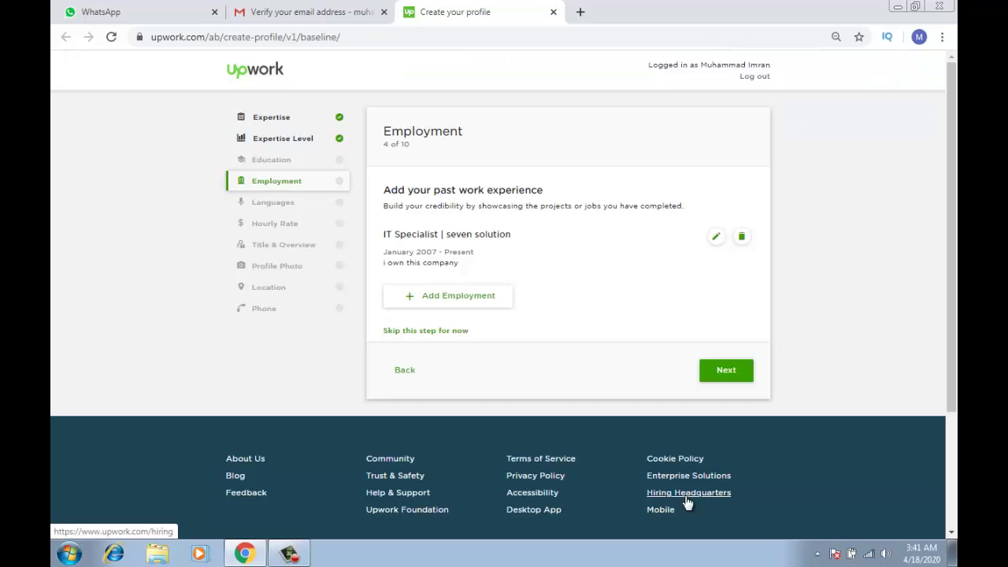
pyautogui.hotkey('ctrl', '+')
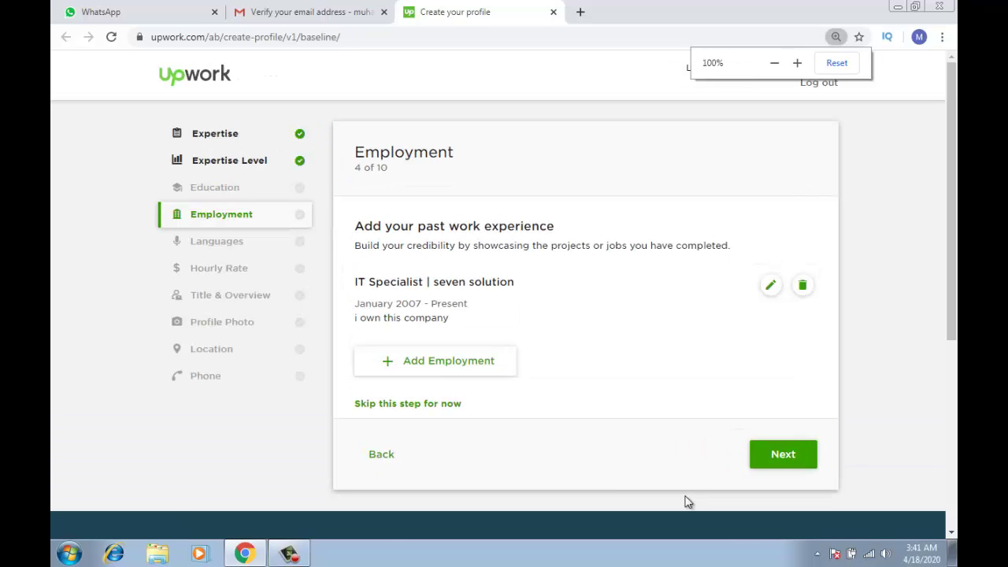
# On the Languages step, set English proficiency to Basic
pyautogui.click(775, 452)
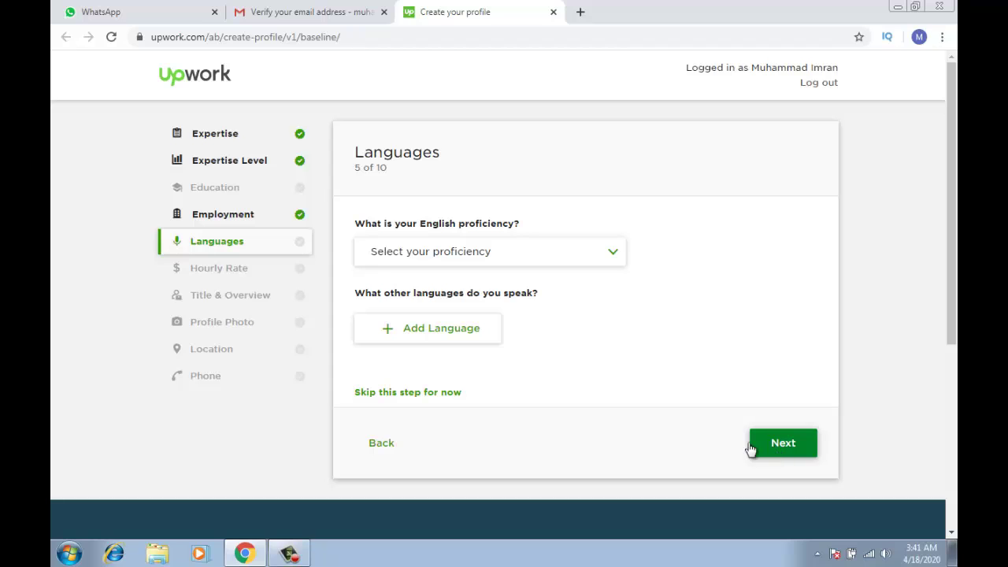
pyautogui.click(607, 249)
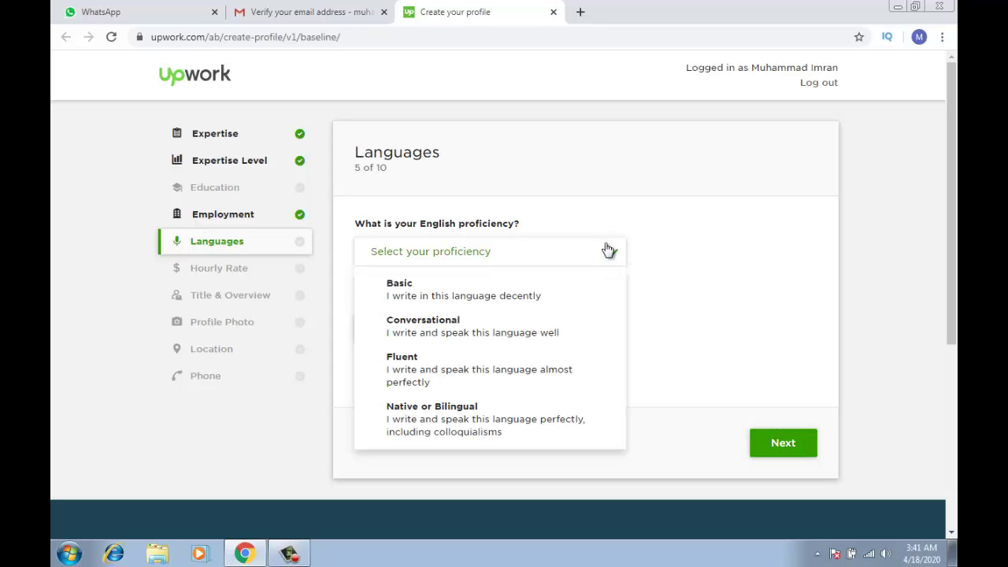
pyautogui.click(542, 297)
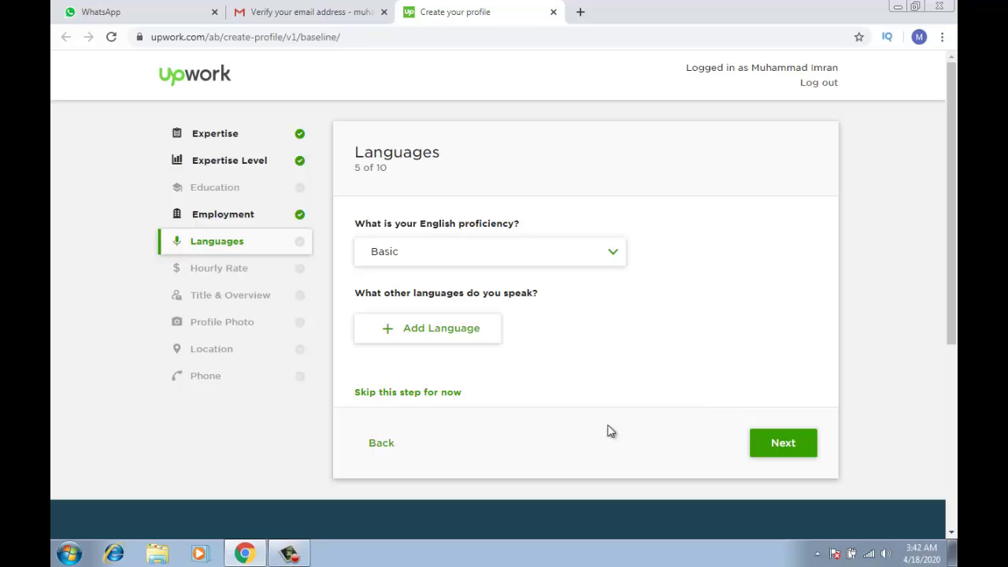
# Add Urdu as a second language at Fluent proficiency and continue to Hourly Rate
pyautogui.click(438, 339)
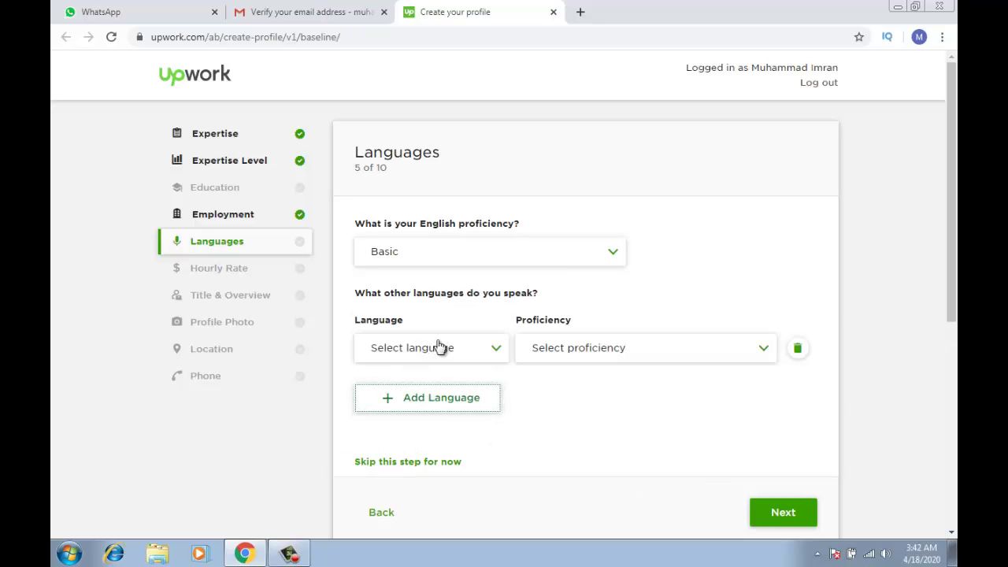
pyautogui.click(444, 350)
pyautogui.write('urdu')
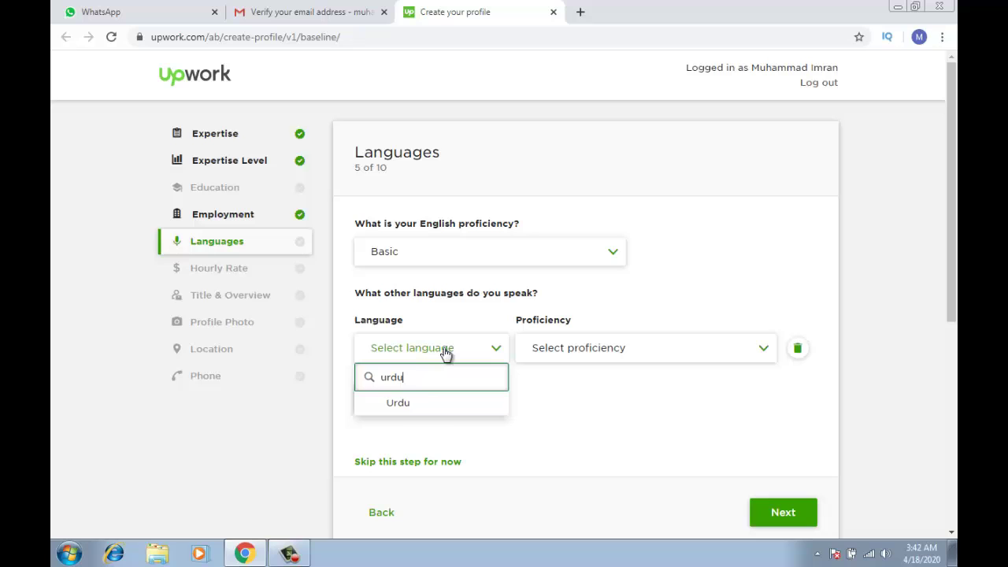
pyautogui.click(428, 406)
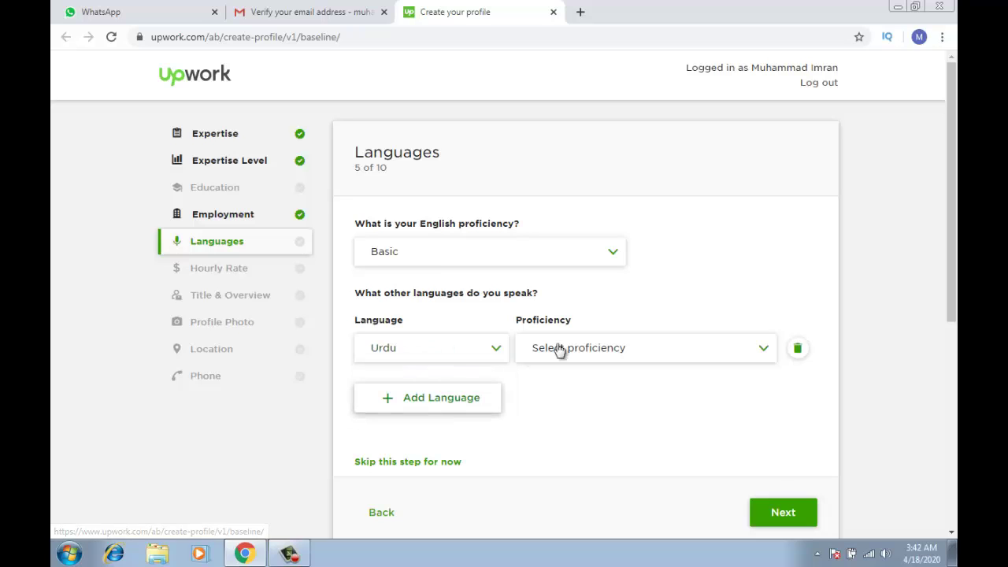
pyautogui.click(591, 354)
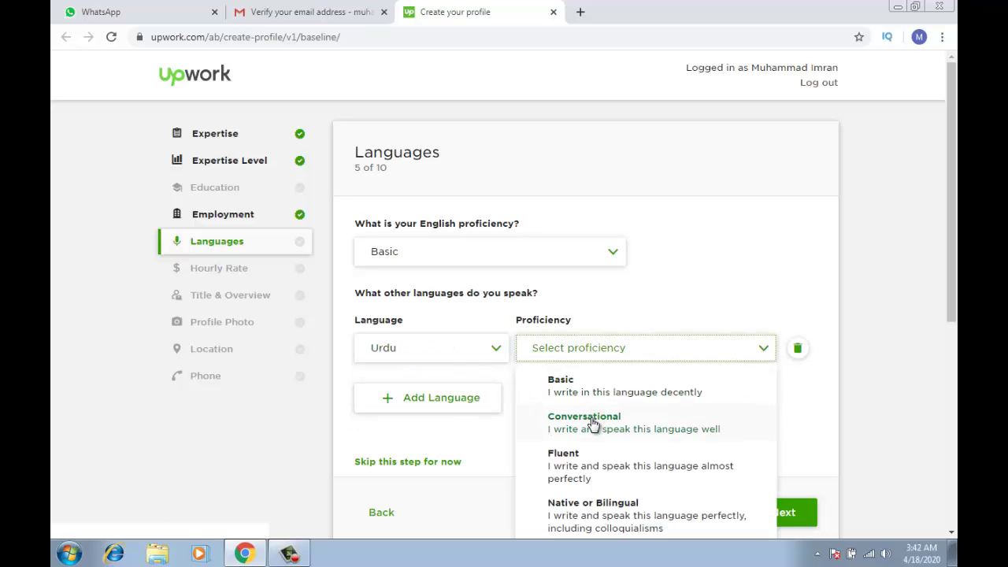
pyautogui.click(584, 467)
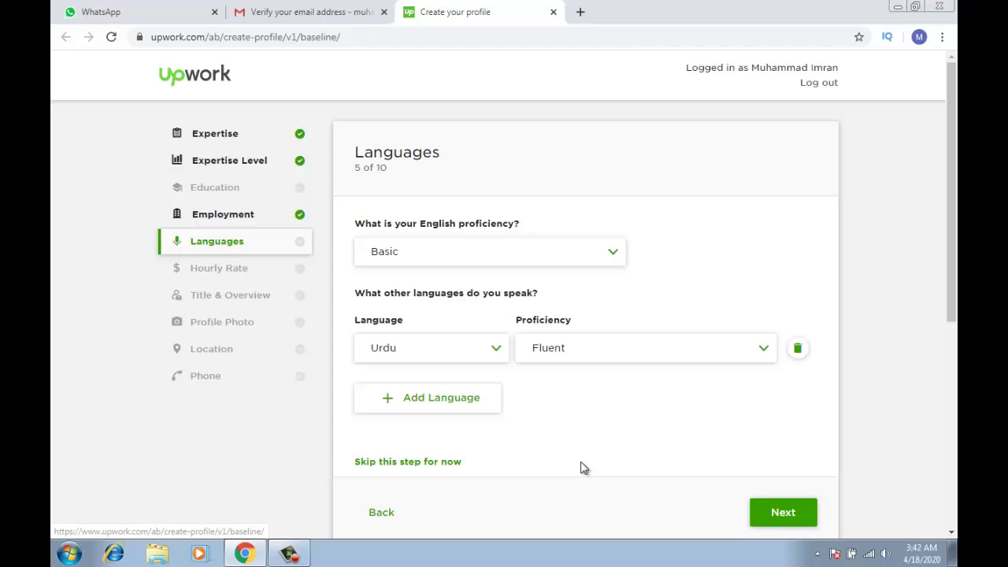
pyautogui.click(782, 513)
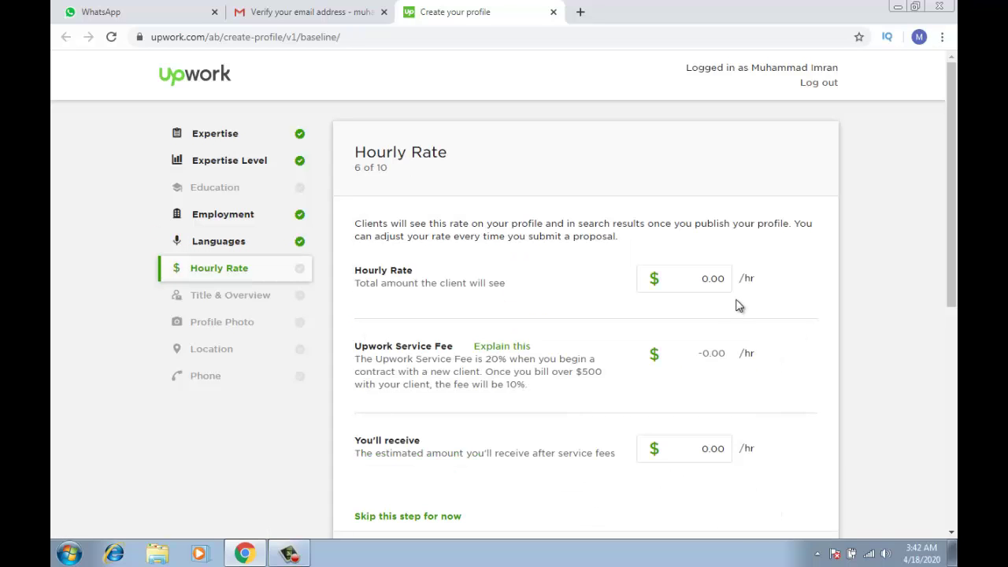
# Enter a $20 hourly rate, leaving $16 after fees, and continue to Title & Overview
pyautogui.click(705, 288)
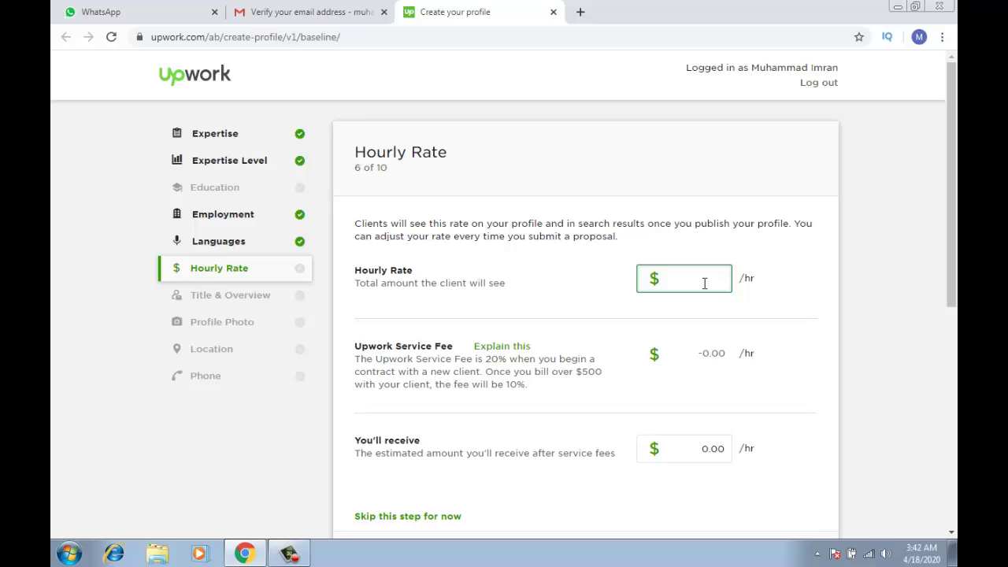
pyautogui.write('20')
pyautogui.moveTo(955, 270); pyautogui.dragTo(946, 333)
pyautogui.click(781, 384)
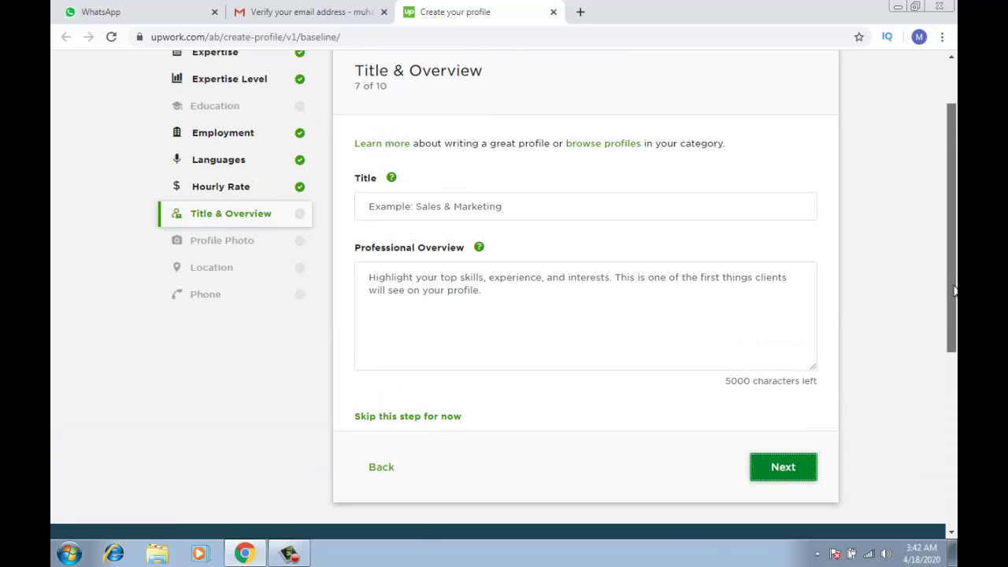
# Title the profile 'SEO Services', write an overview about white hat SEO services in Pakistan, and continue
pyautogui.click(627, 206)
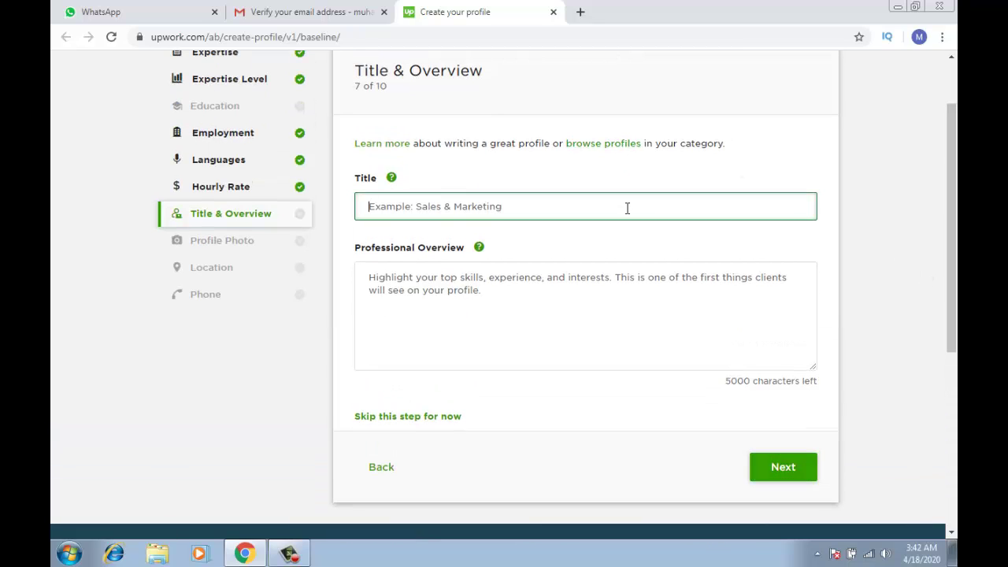
pyautogui.write('SEO Ser')
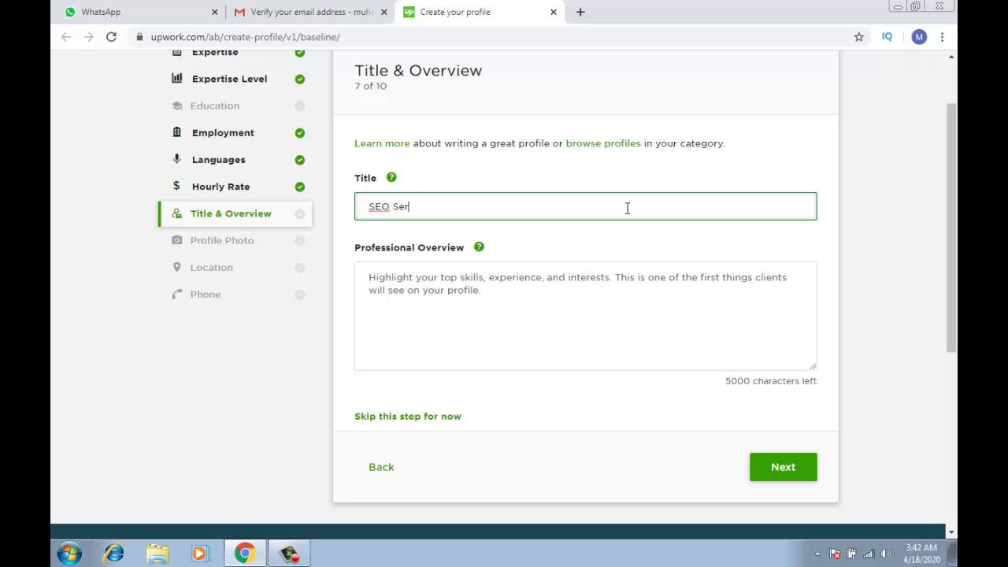
pyautogui.write('vices')
pyautogui.click(590, 293)
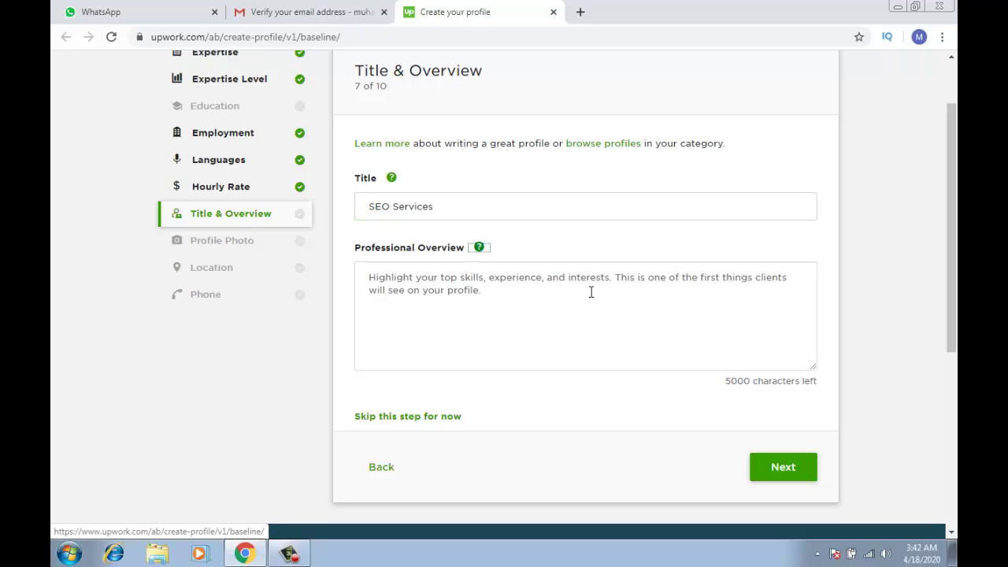
pyautogui.write('We off')
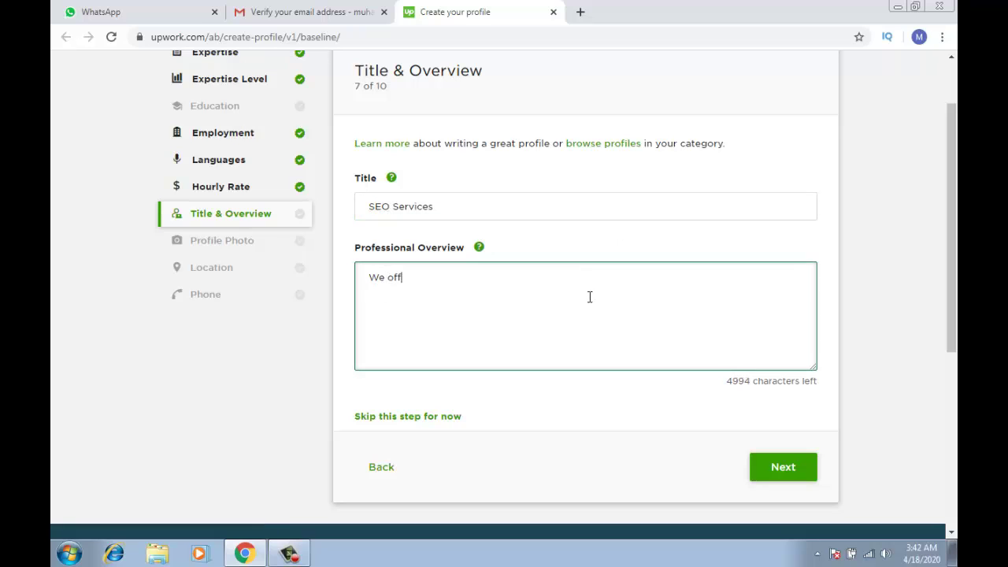
pyautogui.write('er this SEO C')
pyautogui.write('er')
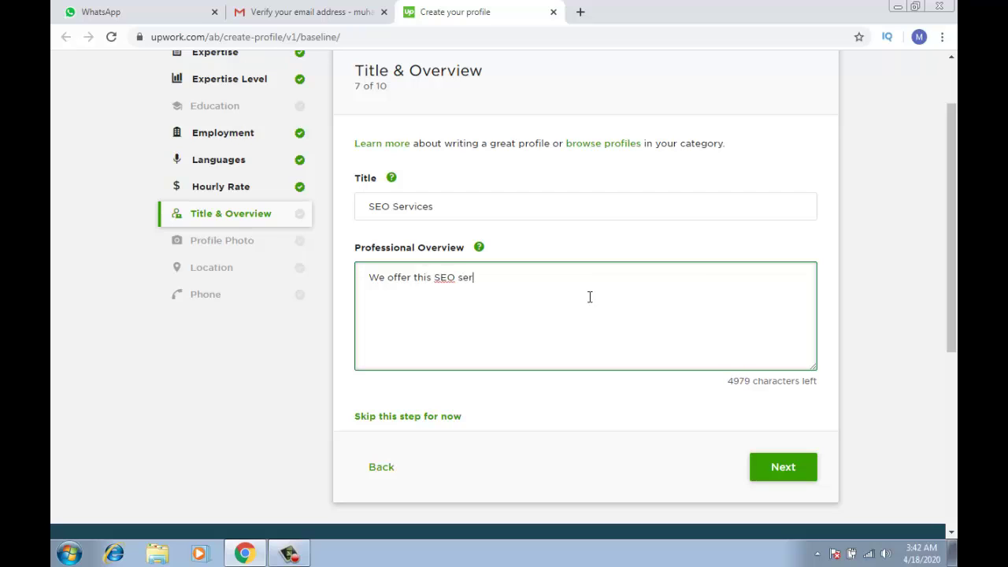
pyautogui.write('vices on pakistan based it and different filed company in pakistan')
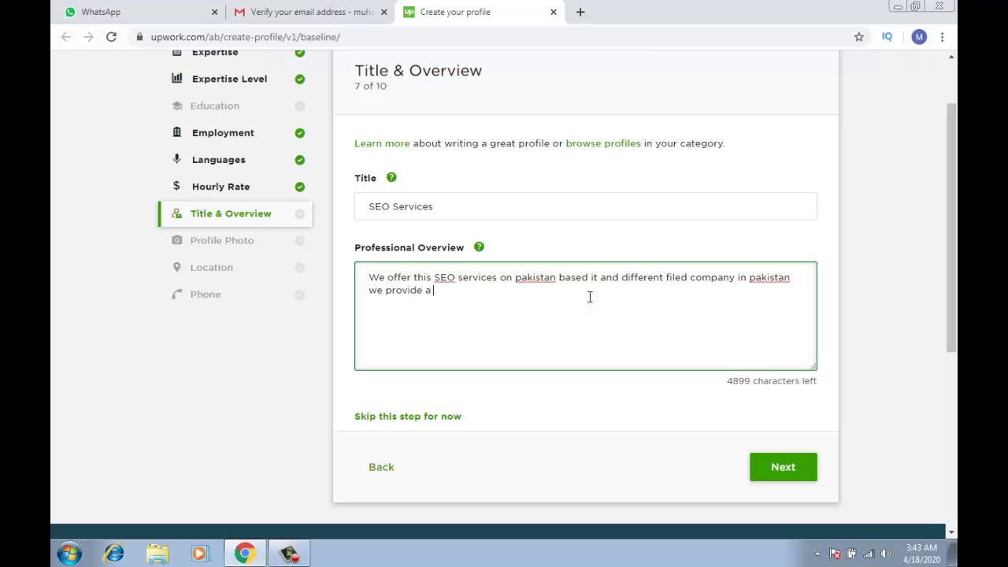
pyautogui.write('hite ah')
pyautogui.press('BackSpace')
pyautogui.press('BackSpace')
pyautogui.press('BackSpace')
pyautogui.write('hat seo services in')
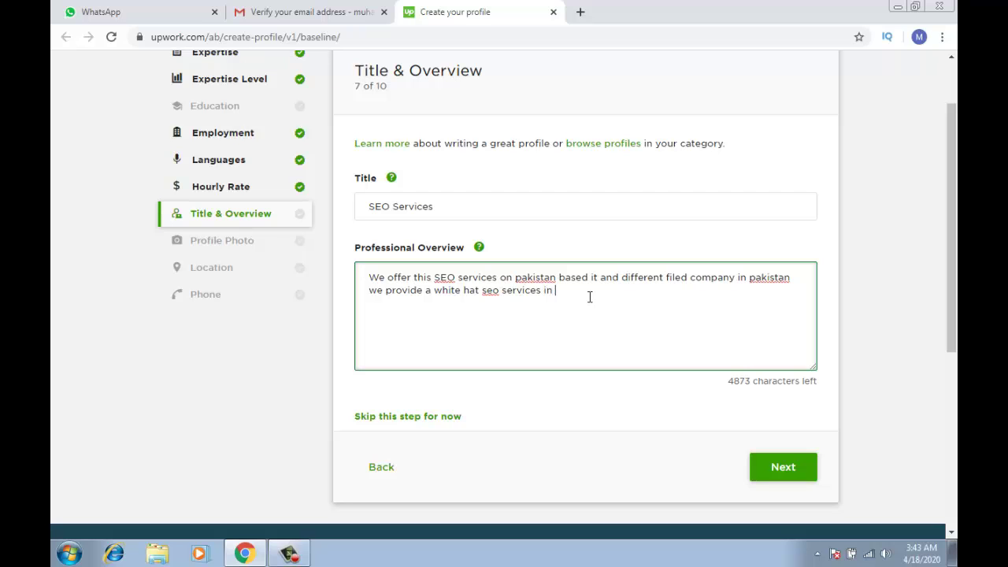
pyautogui.write(' pakistan')
pyautogui.click(780, 471)
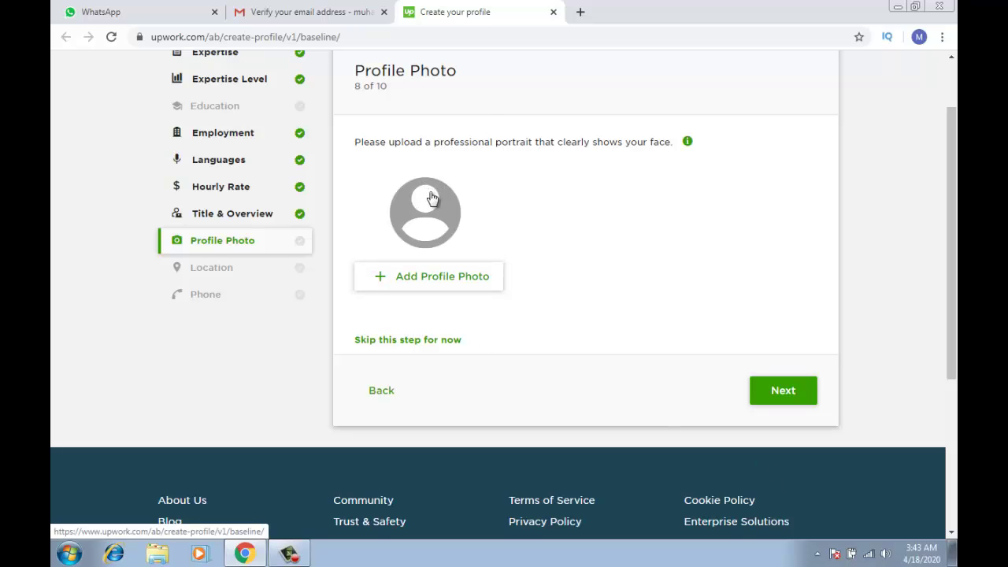
# Search Google for facebook in a new browser tab
pyautogui.click(580, 13)
pyautogui.write('f')
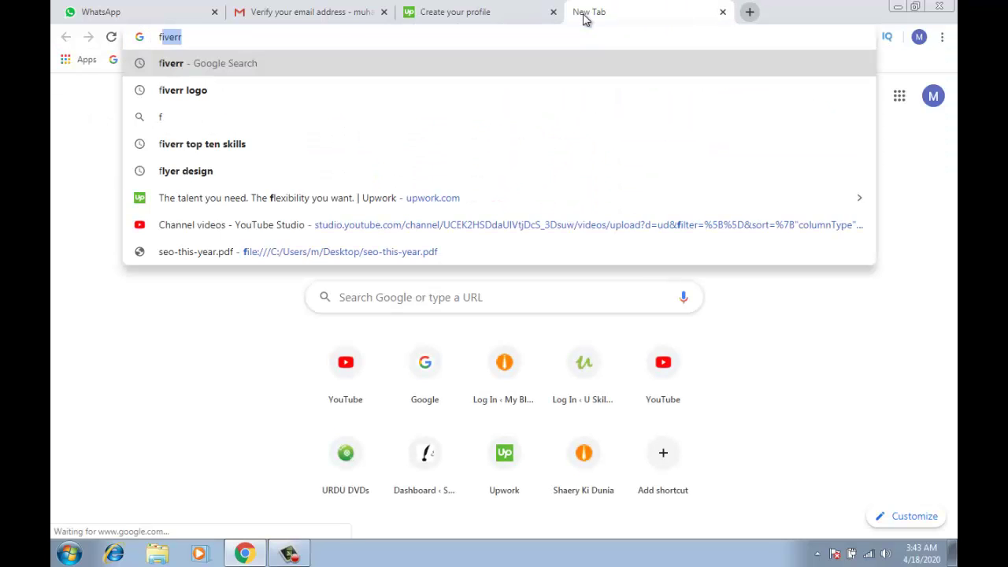
pyautogui.write('ace')
pyautogui.press('BackSpace')
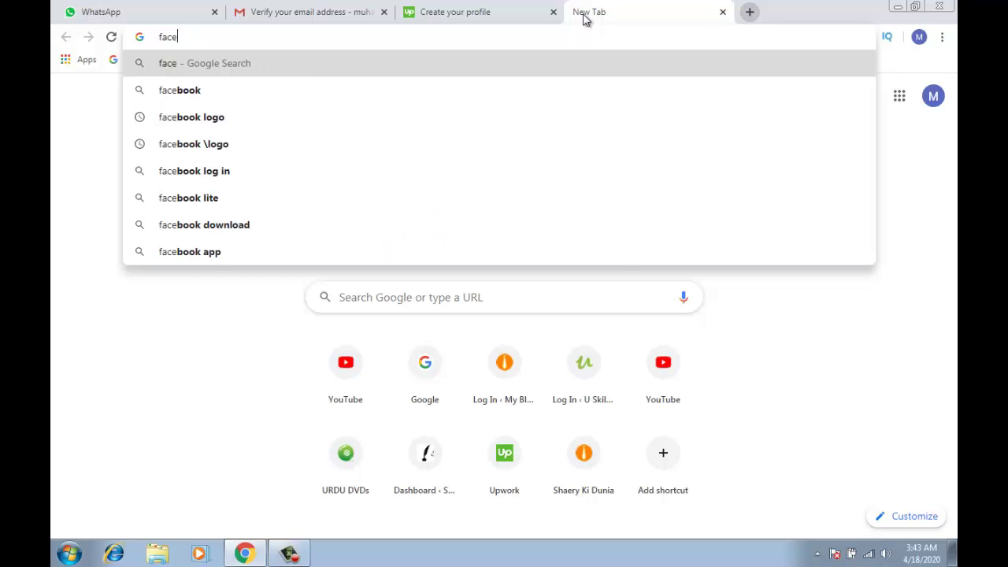
pyautogui.press('Down')
pyautogui.press('Return')
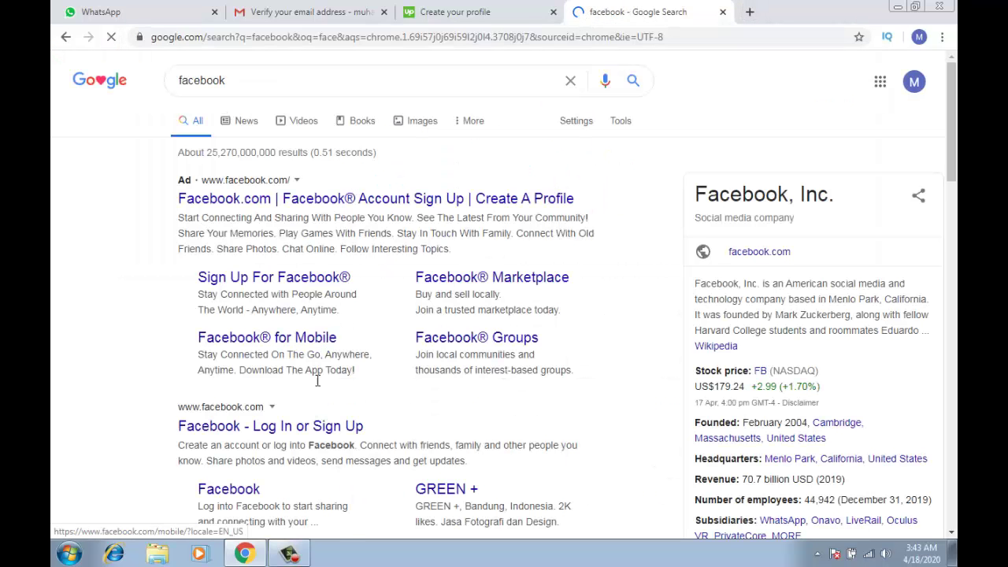
# Open the Facebook result from the Google search
pyautogui.click(305, 427)
pyautogui.click(434, 8)
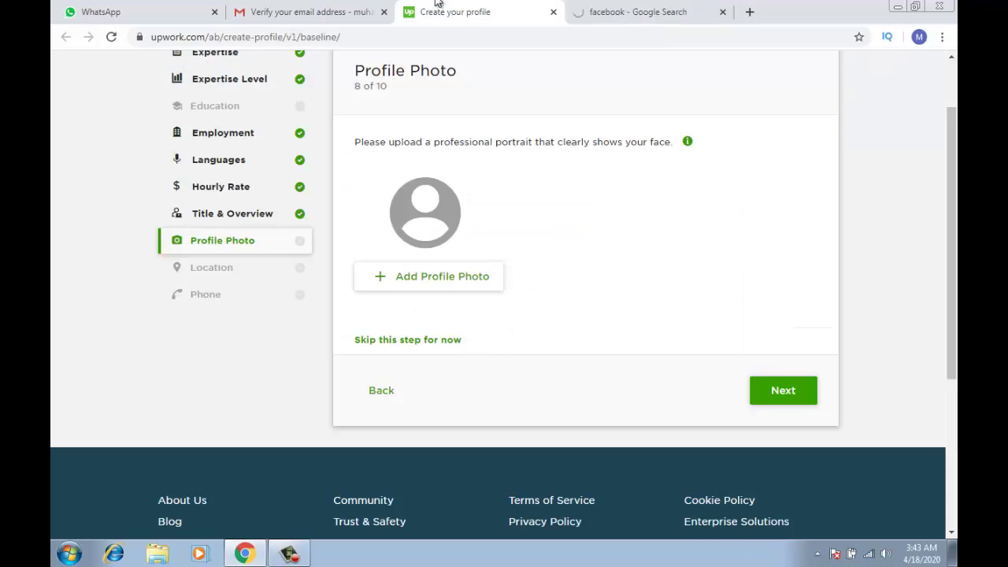
pyautogui.click(640, 7)
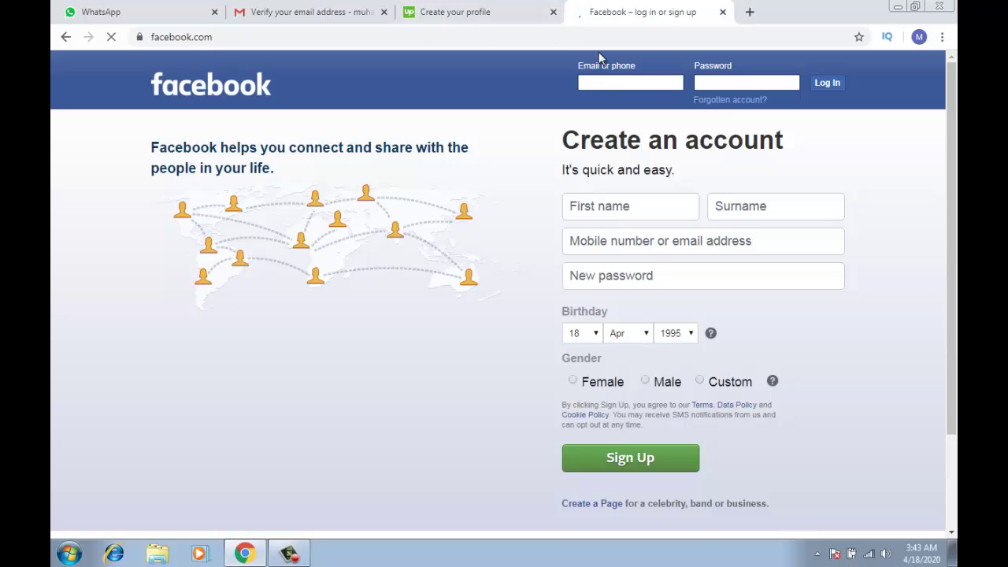
# Search Google for fiverr and open the Fiverr seller dashboard
pyautogui.click(608, 41)
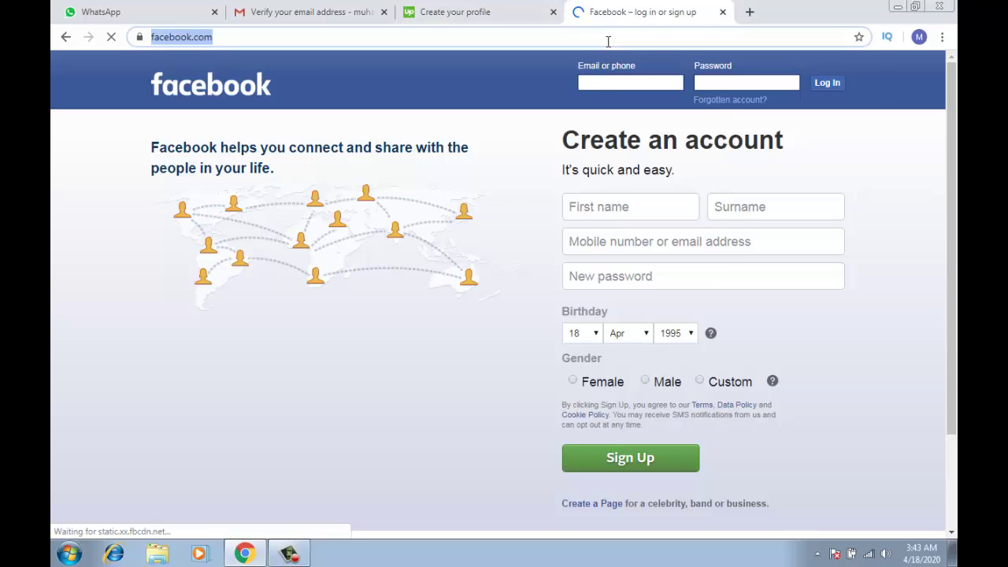
pyautogui.write('fiverr')
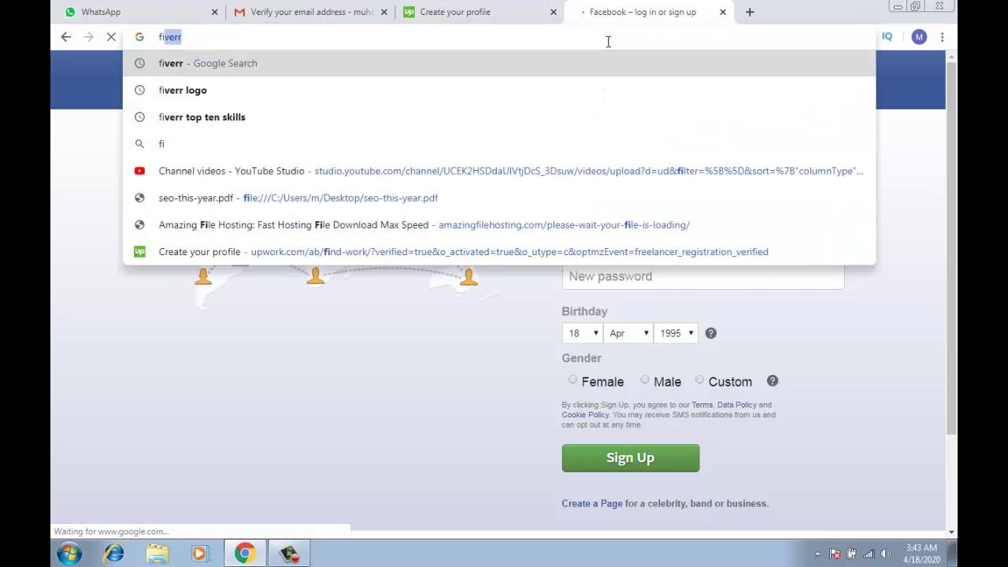
pyautogui.press('Return')
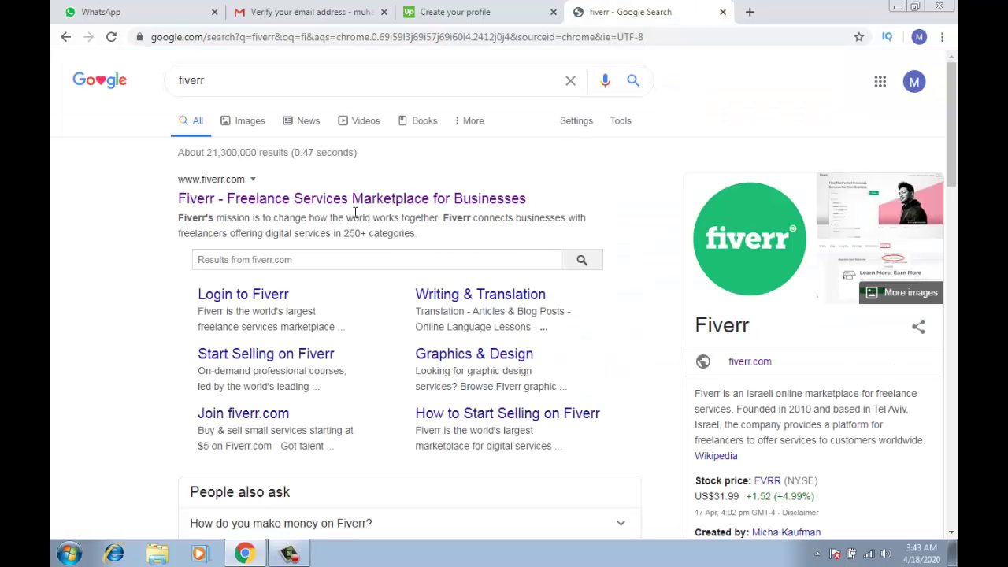
pyautogui.click(354, 200)
pyautogui.click(464, 11)
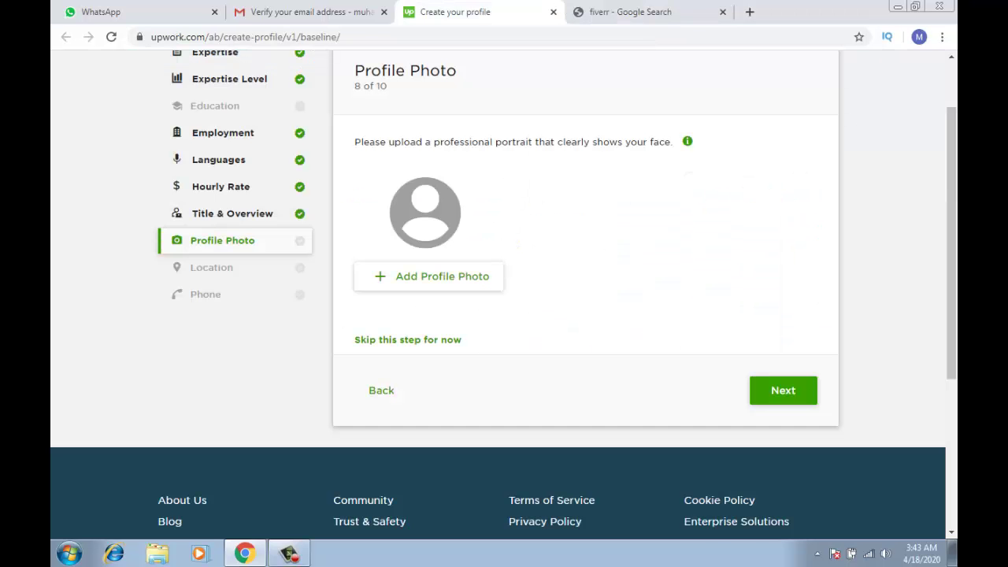
pyautogui.click(605, 3)
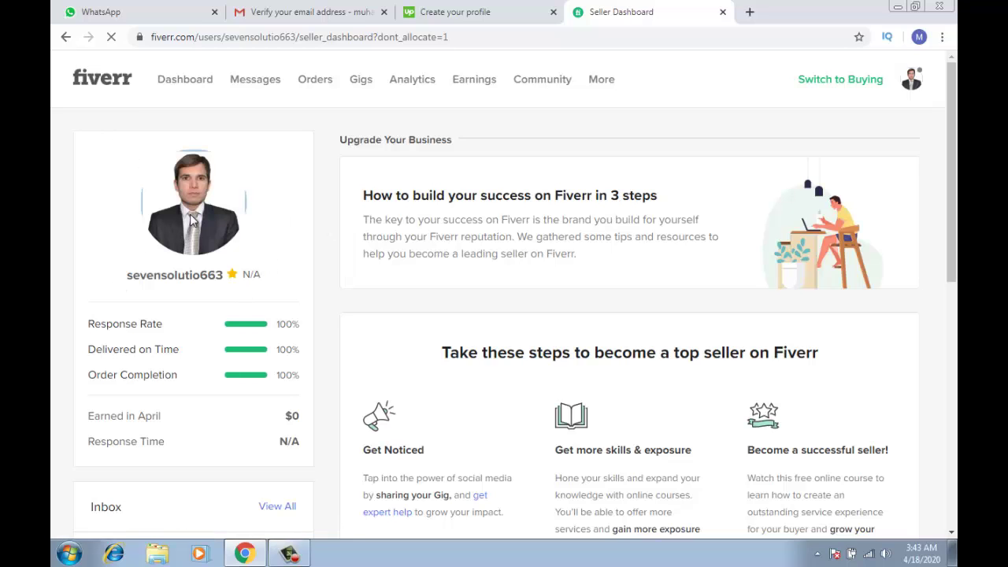
# Save the Fiverr profile picture to the Desktop as a JPEG image
pyautogui.rightClick(190, 214)
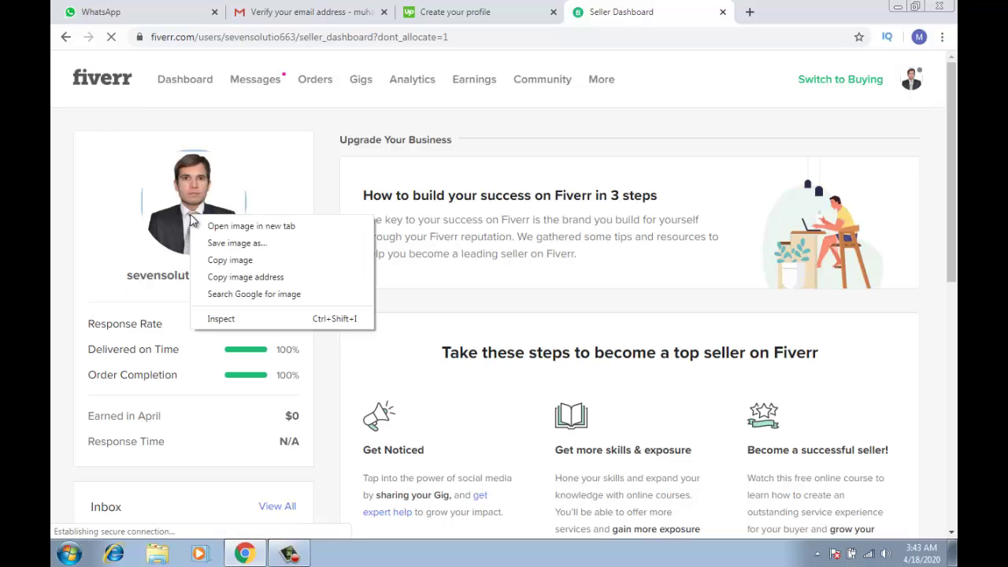
pyautogui.click(228, 244)
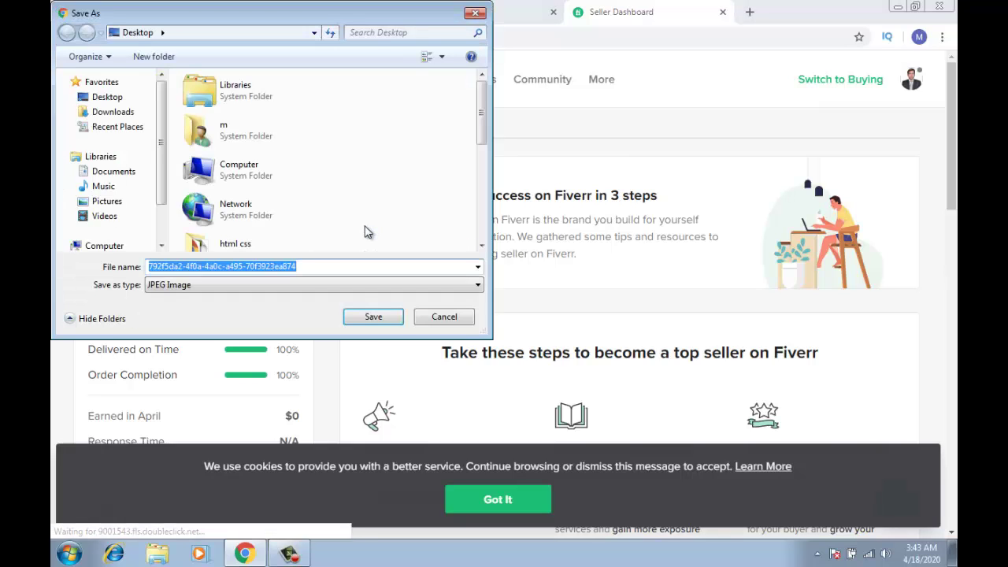
pyautogui.click(375, 316)
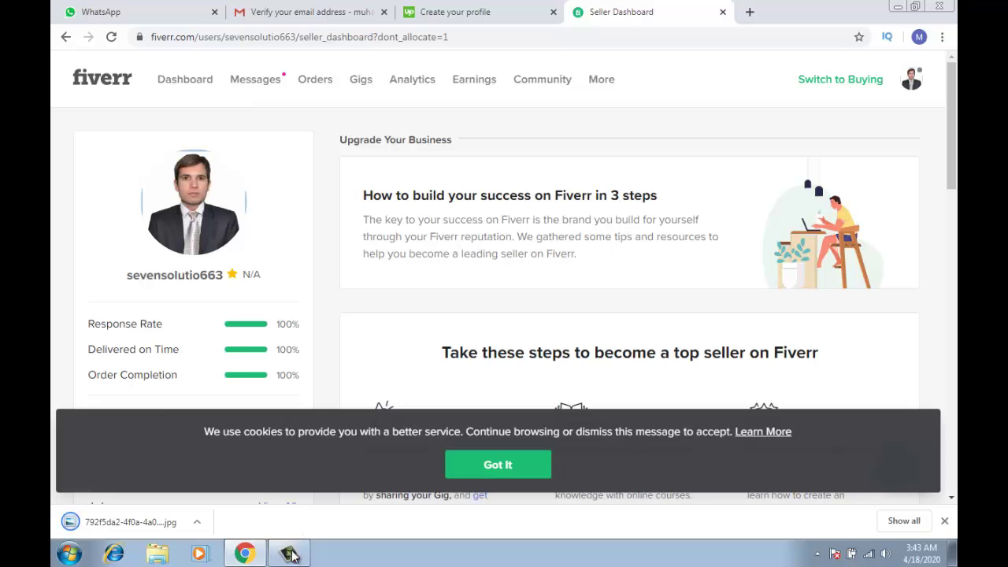
pyautogui.click(291, 555)
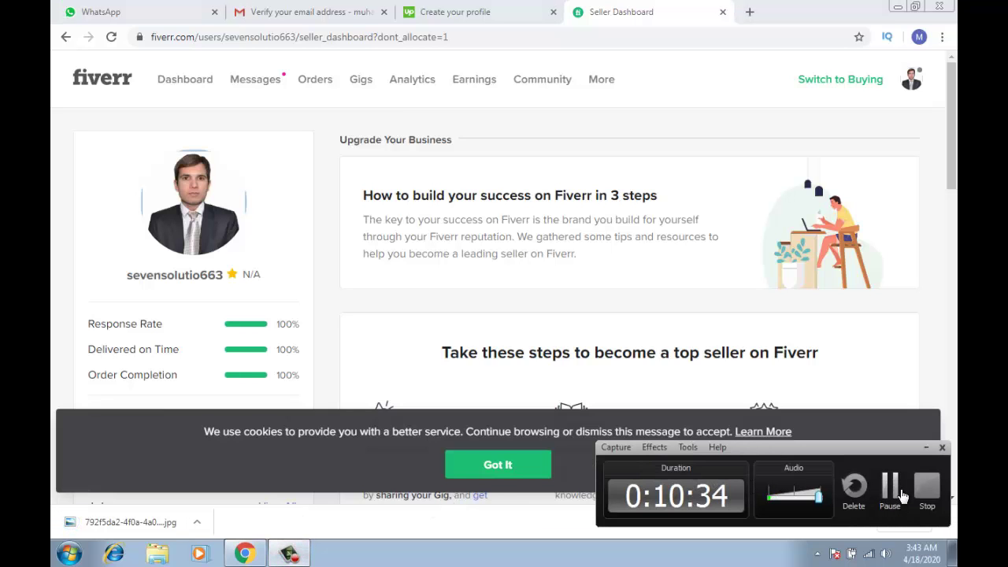
pyautogui.click(903, 494)
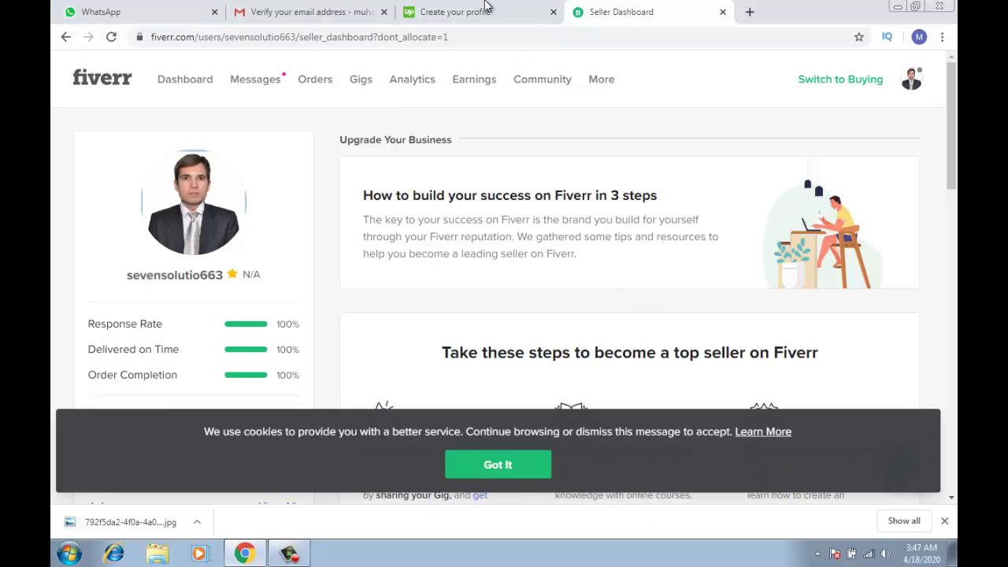
# Back on Upwork, start adding a profile photo and browse the Downloads folder for an image
pyautogui.click(486, 8)
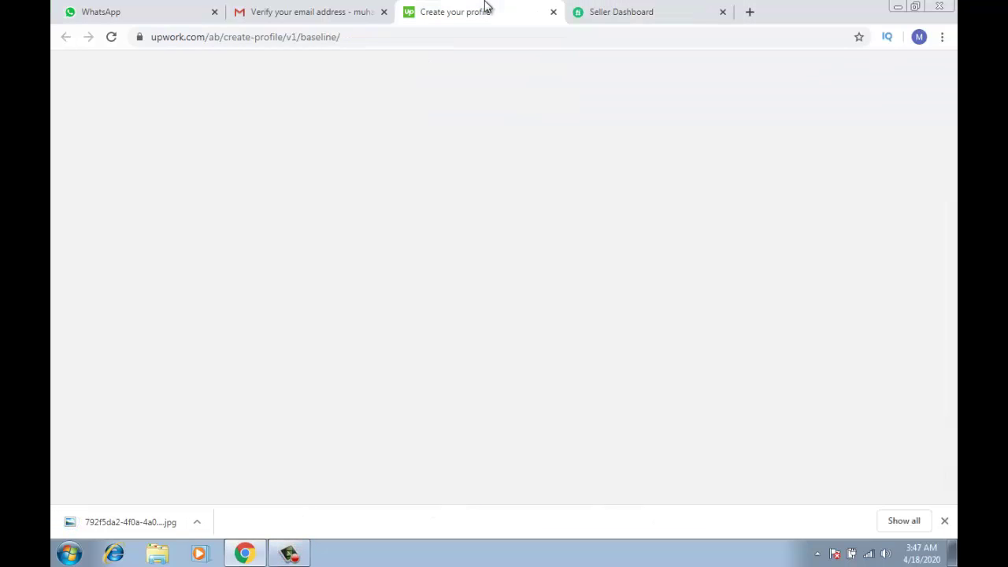
pyautogui.click(448, 279)
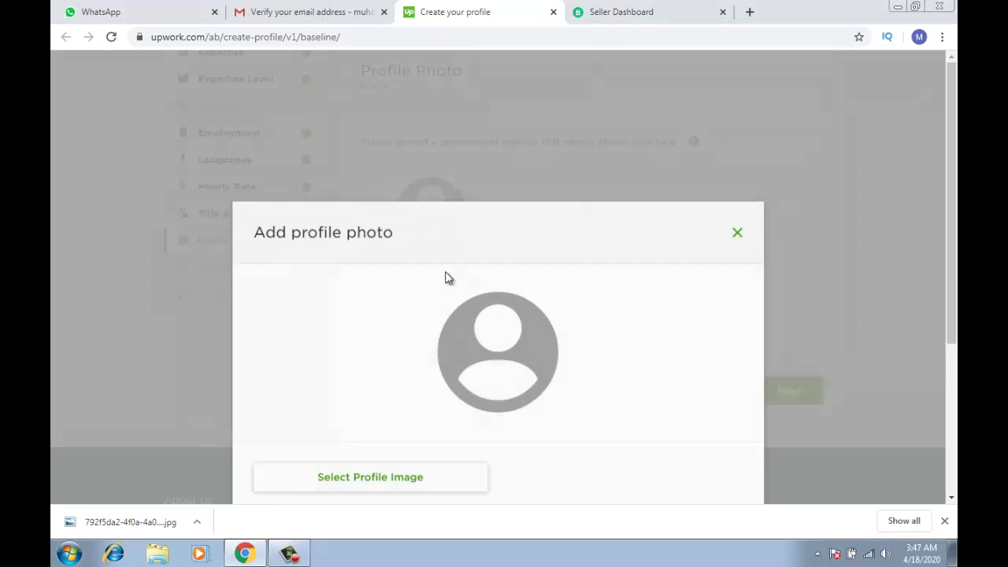
pyautogui.click(408, 345)
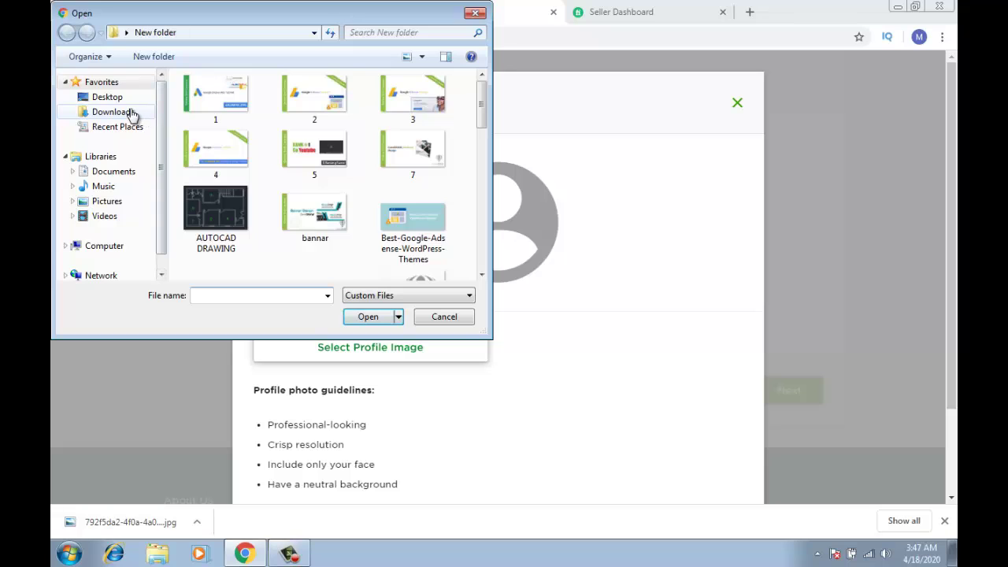
pyautogui.click(132, 115)
pyautogui.moveTo(481, 94); pyautogui.dragTo(475, 288)
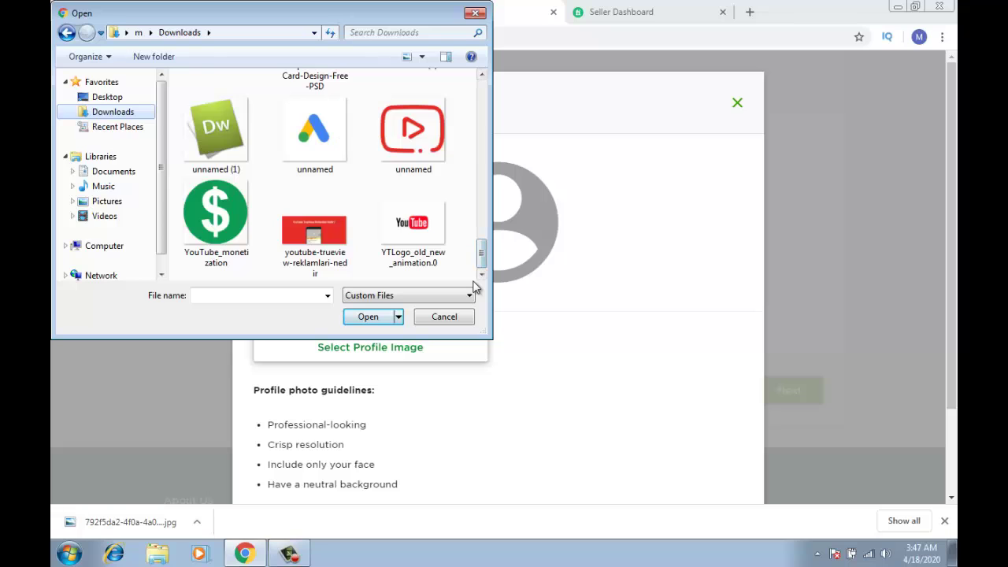
pyautogui.click(332, 229)
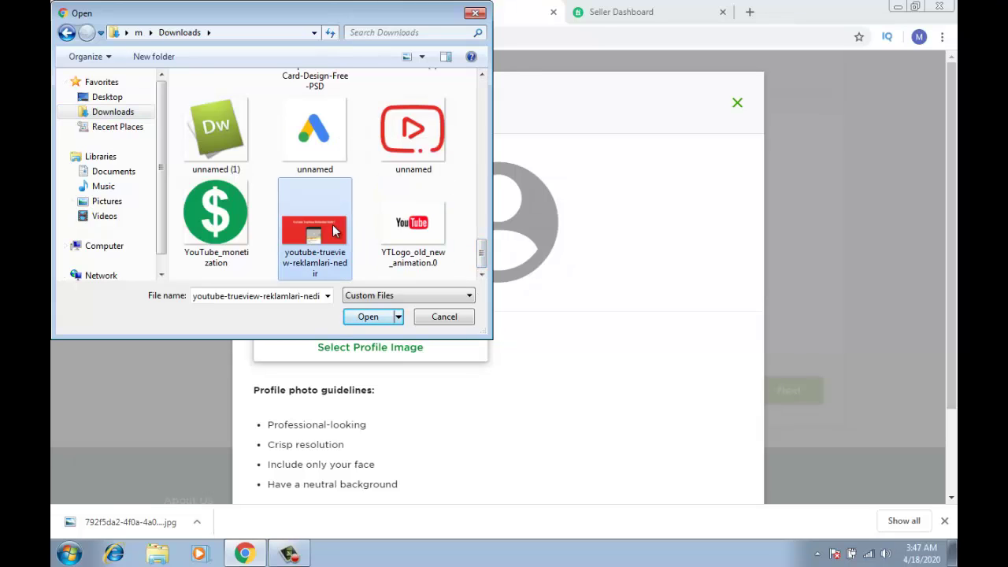
# Pick the Desktop portrait of a man in a suit and save it as the profile photo
pyautogui.click(139, 103)
pyautogui.moveTo(481, 108); pyautogui.dragTo(483, 157)
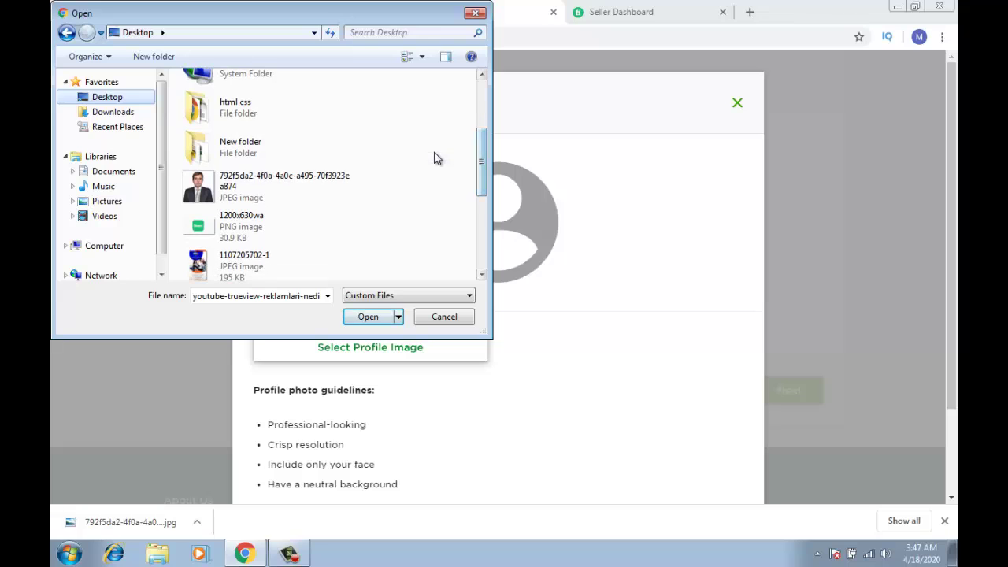
pyautogui.doubleClick(341, 183)
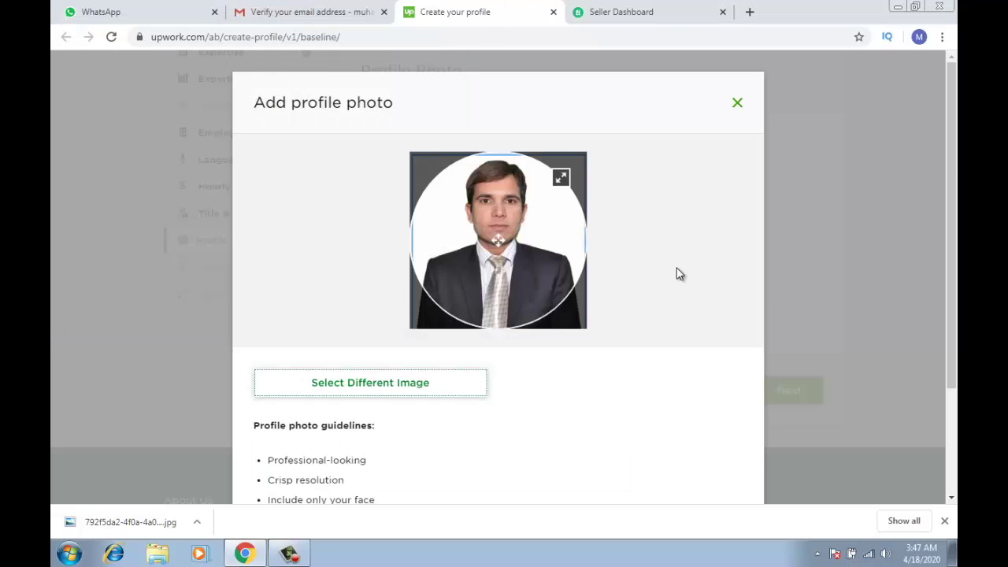
pyautogui.press('Escape')
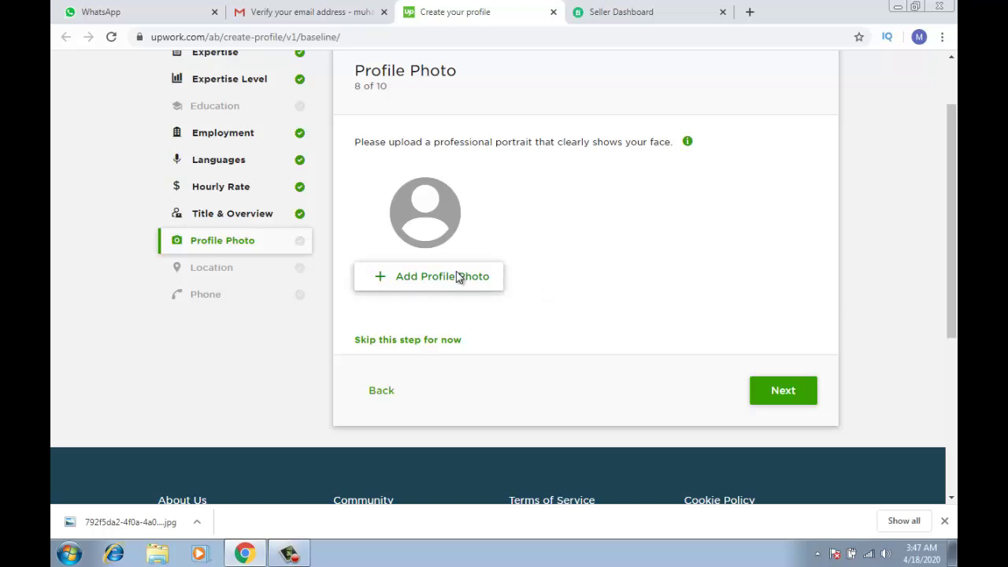
pyautogui.click(457, 276)
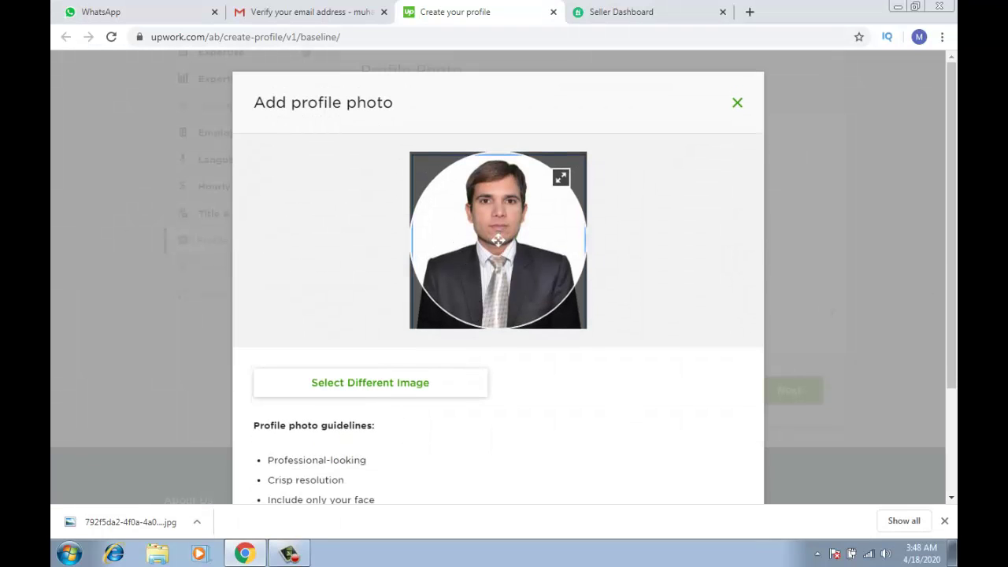
pyautogui.press('Escape')
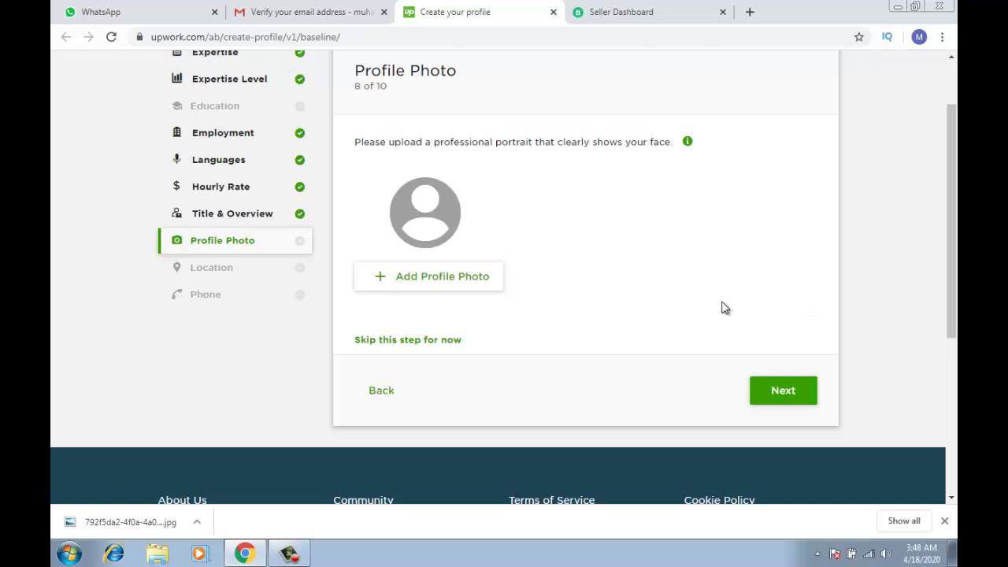
pyautogui.click(472, 281)
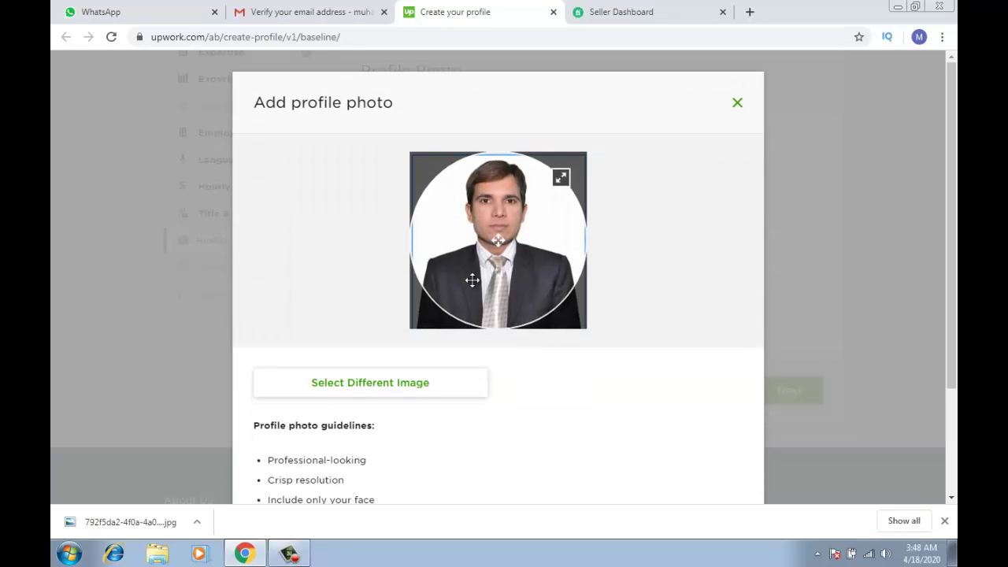
pyautogui.scroll(-3, 504, 440)
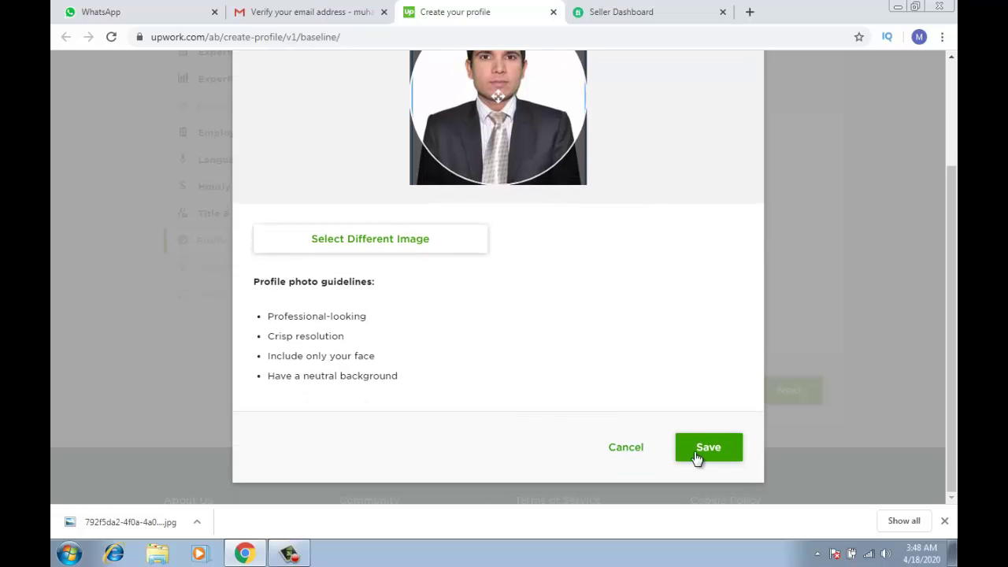
pyautogui.click(737, 455)
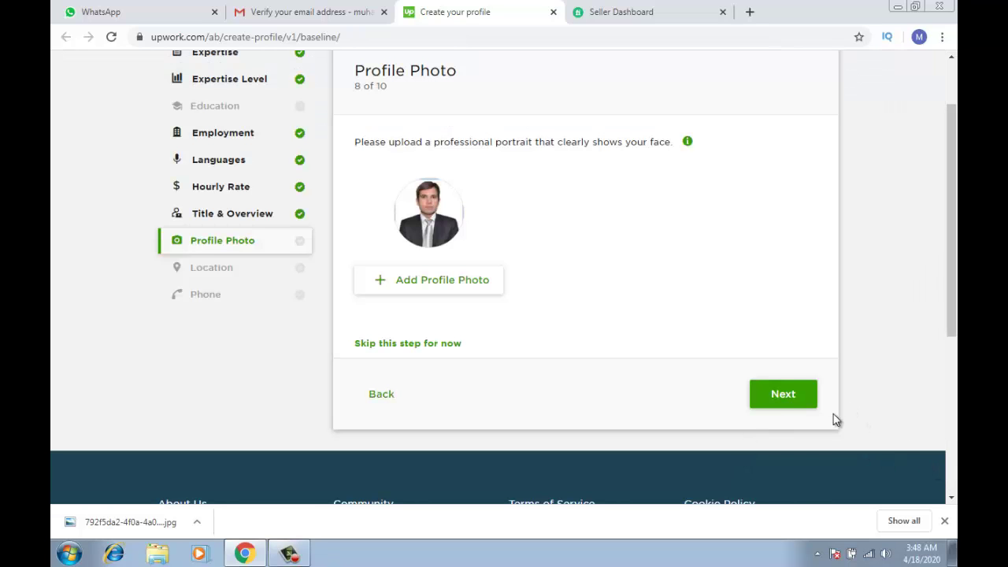
# On the Location step, autofill the street address and clear the wrongly filled Apt/Suite field
pyautogui.click(785, 396)
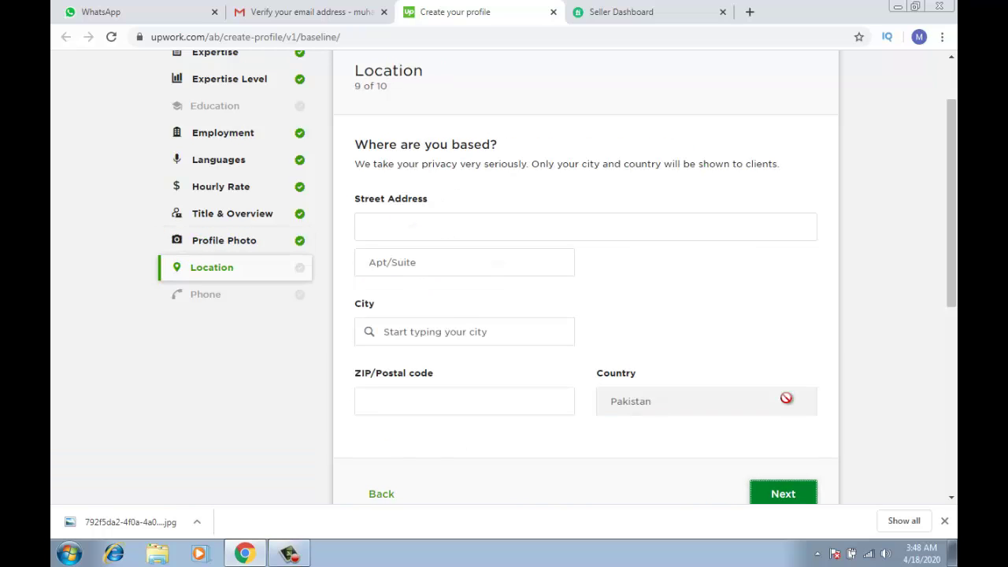
pyautogui.click(708, 215)
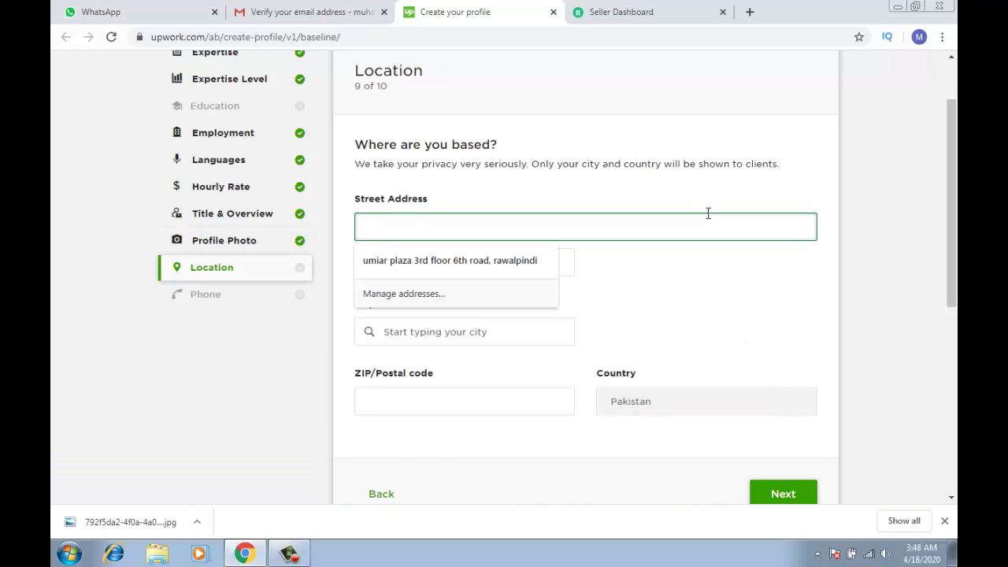
pyautogui.click(527, 257)
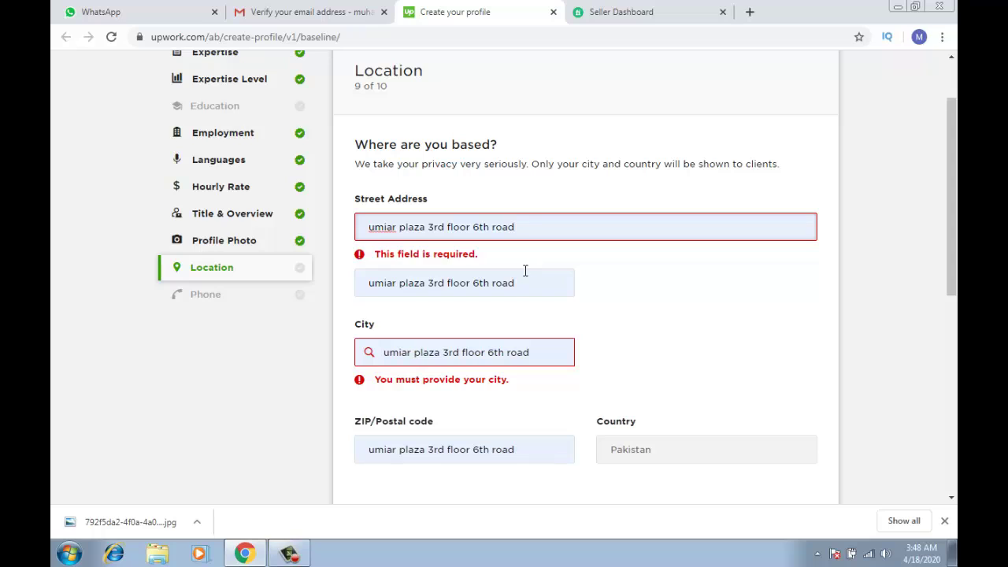
pyautogui.click(526, 282)
pyautogui.click(530, 276)
pyautogui.click(517, 266)
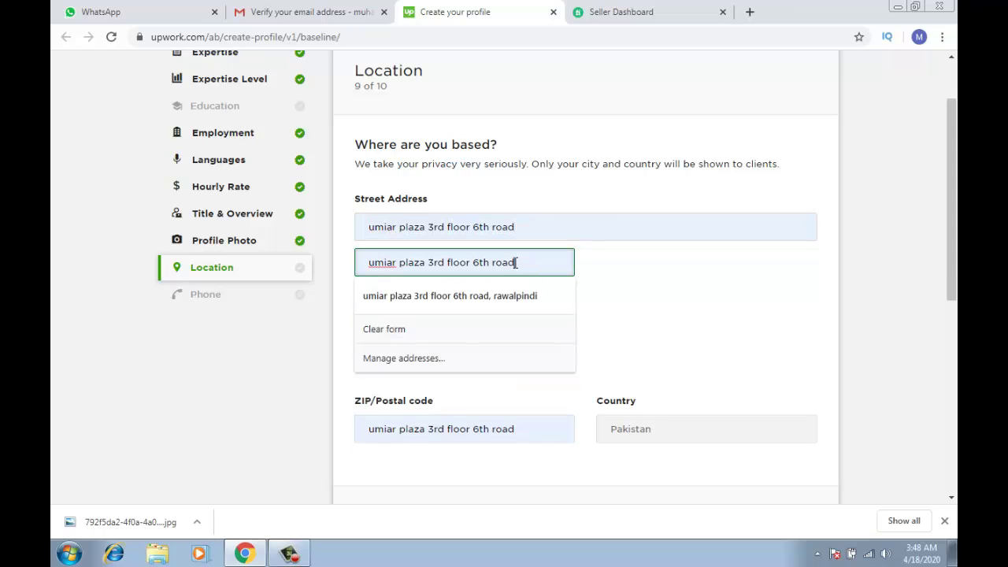
pyautogui.hotkey('ctrl', 'a')
pyautogui.press('BackSpace')
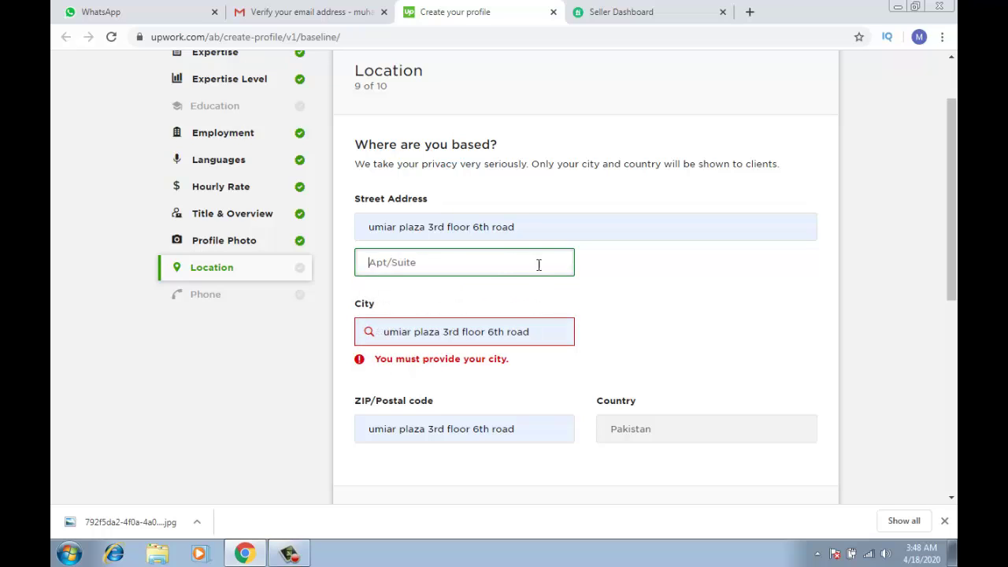
# Set the city to Rawalpindi, Pakistan, correct the postal code, and continue to Phone
pyautogui.click(547, 333)
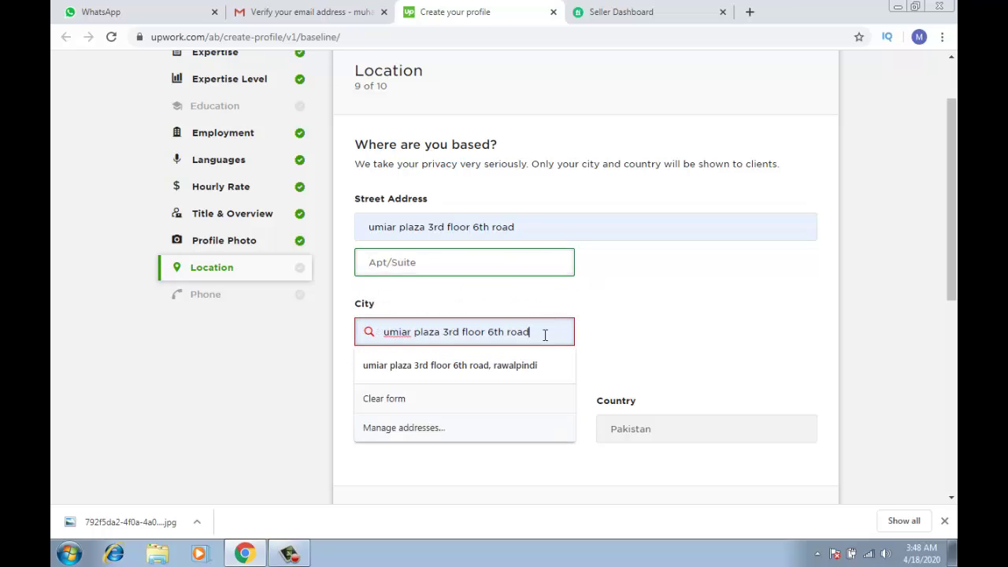
pyautogui.hotkey('ctrl', 'shift', 'Left')
pyautogui.press('BackSpace')
pyautogui.press('BackSpace')
pyautogui.press('BackSpace')
pyautogui.press('BackSpace')
pyautogui.press('BackSpace')
pyautogui.press('BackSpace')
pyautogui.press('BackSpace')
pyautogui.press('BackSpace')
pyautogui.press('BackSpace')
pyautogui.press('BackSpace')
pyautogui.press('BackSpace')
pyautogui.press('BackSpace')
pyautogui.press('BackSpace')
pyautogui.press('BackSpace')
pyautogui.press('BackSpace')
pyautogui.press('BackSpace')
pyautogui.press('BackSpace')
pyautogui.press('BackSpace')
pyautogui.press('BackSpace')
pyautogui.press('BackSpace')
pyautogui.press('BackSpace')
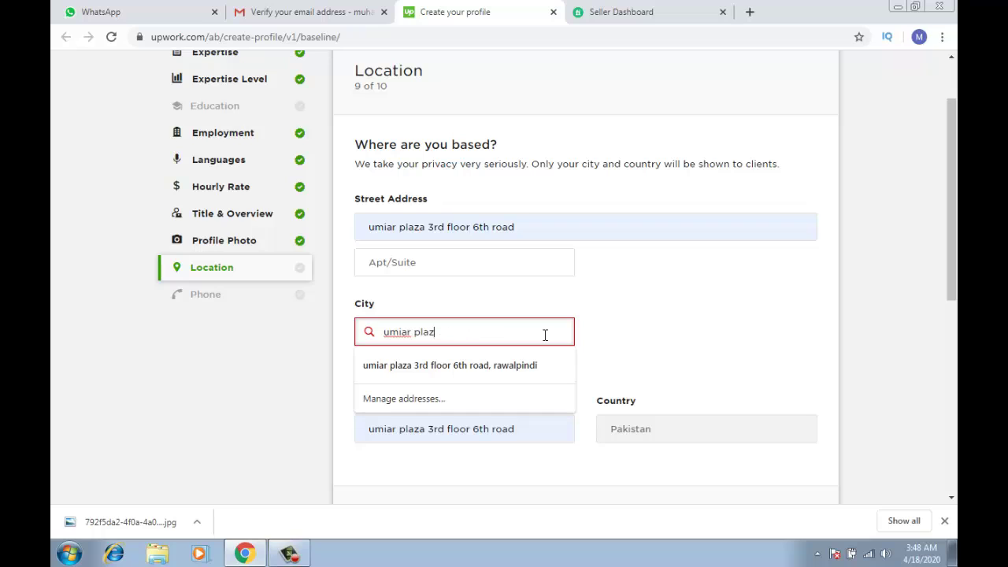
pyautogui.write('ra')
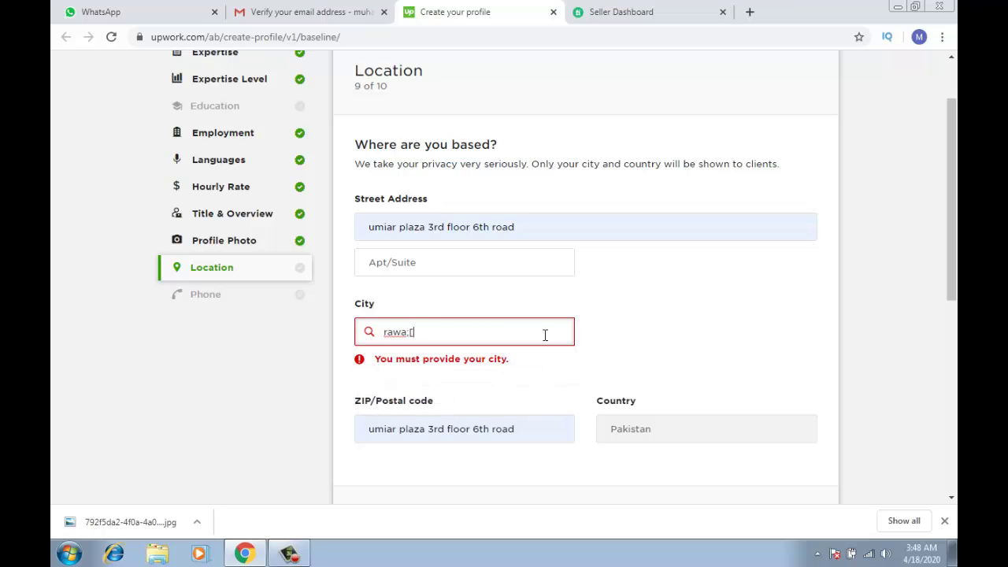
pyautogui.write('walpi')
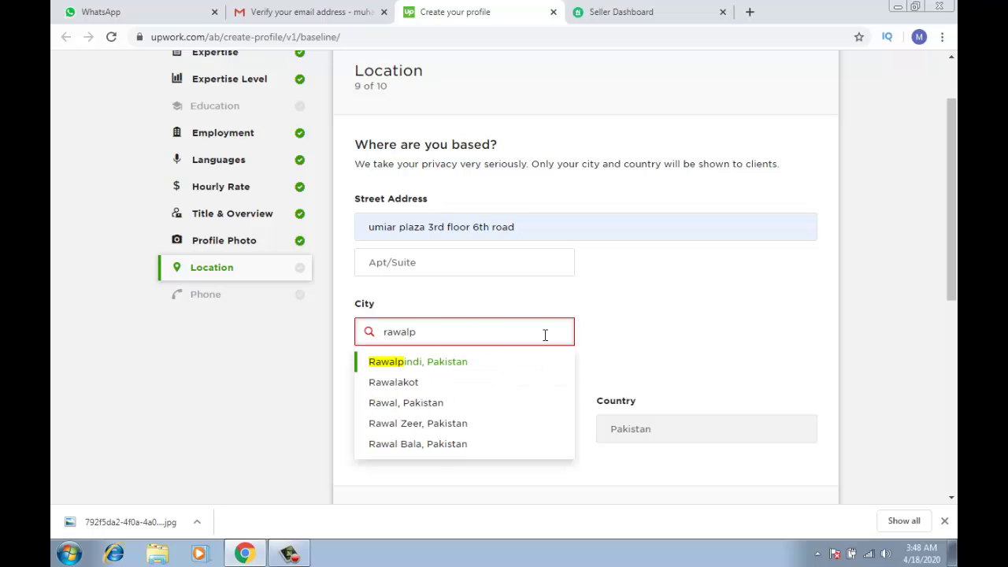
pyautogui.click(484, 364)
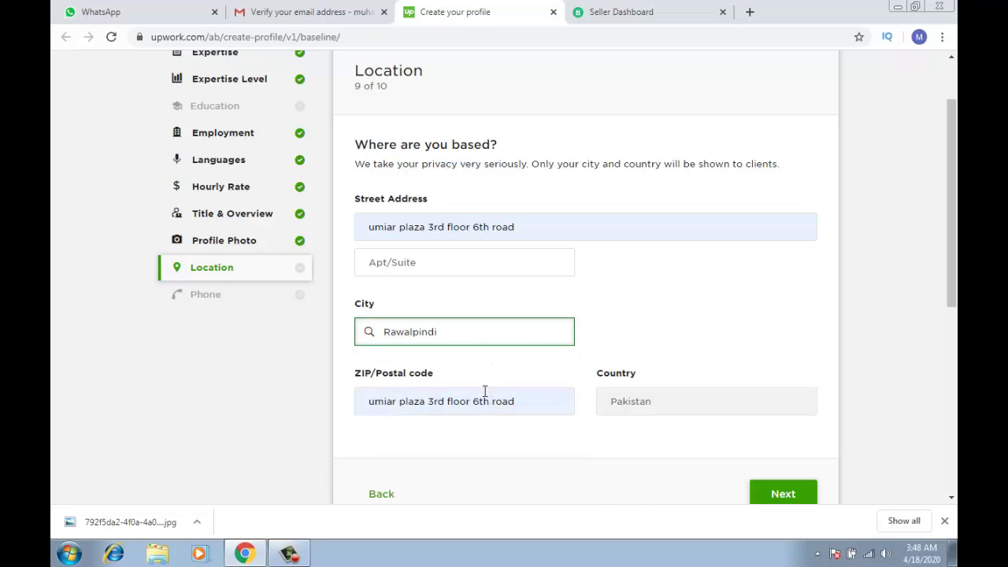
pyautogui.tripleClick(484, 398)
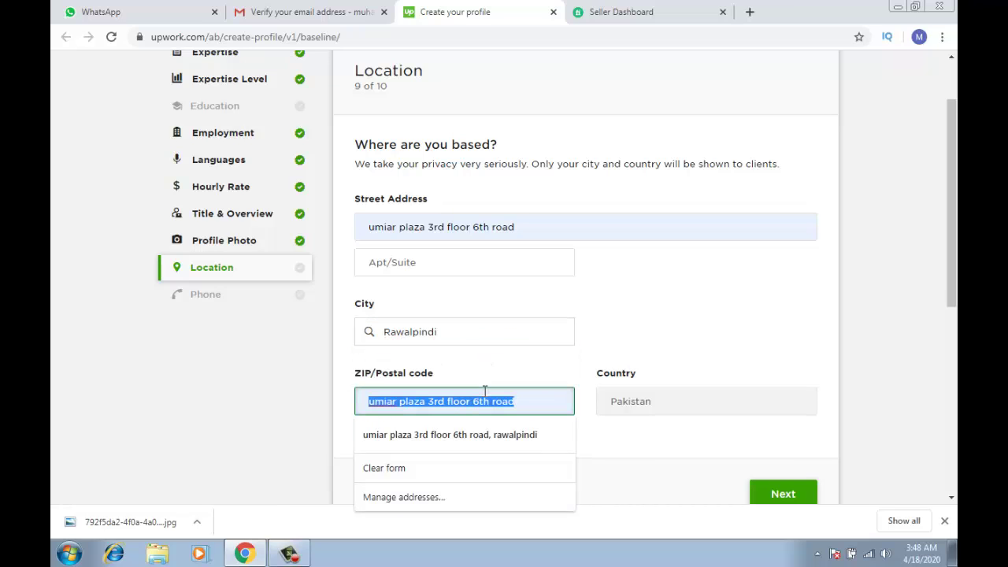
pyautogui.write('46000')
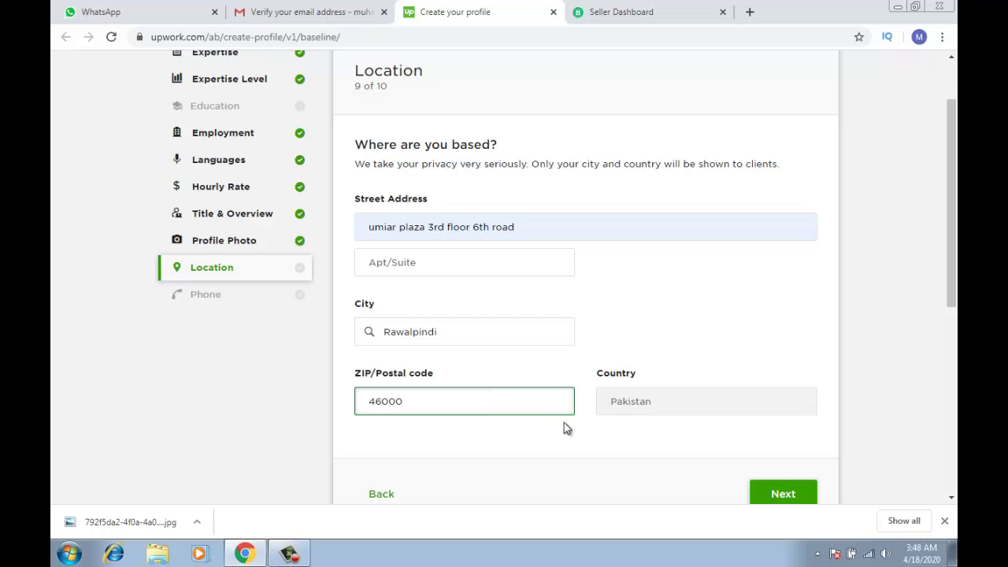
pyautogui.click(580, 431)
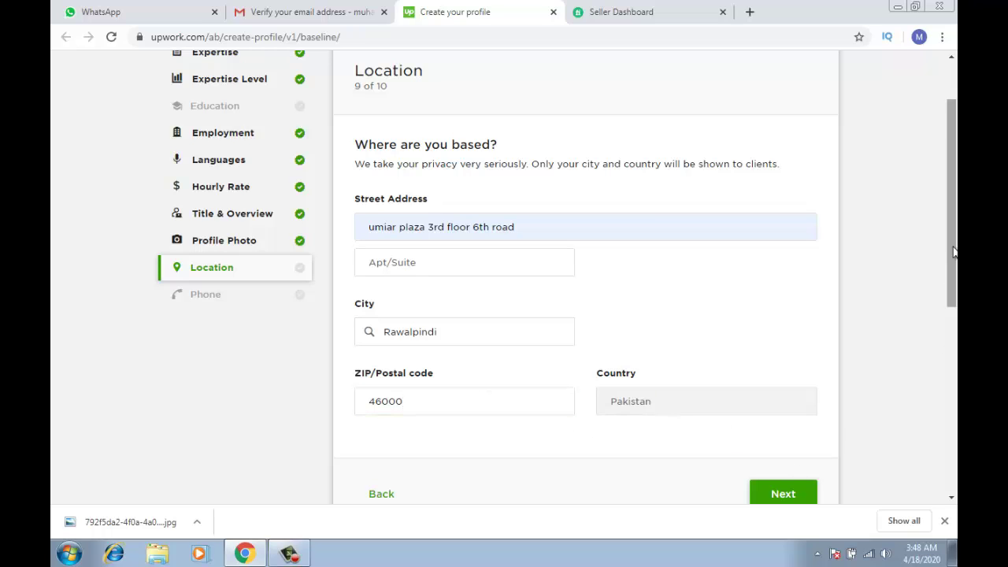
pyautogui.moveTo(953, 260); pyautogui.dragTo(953, 286)
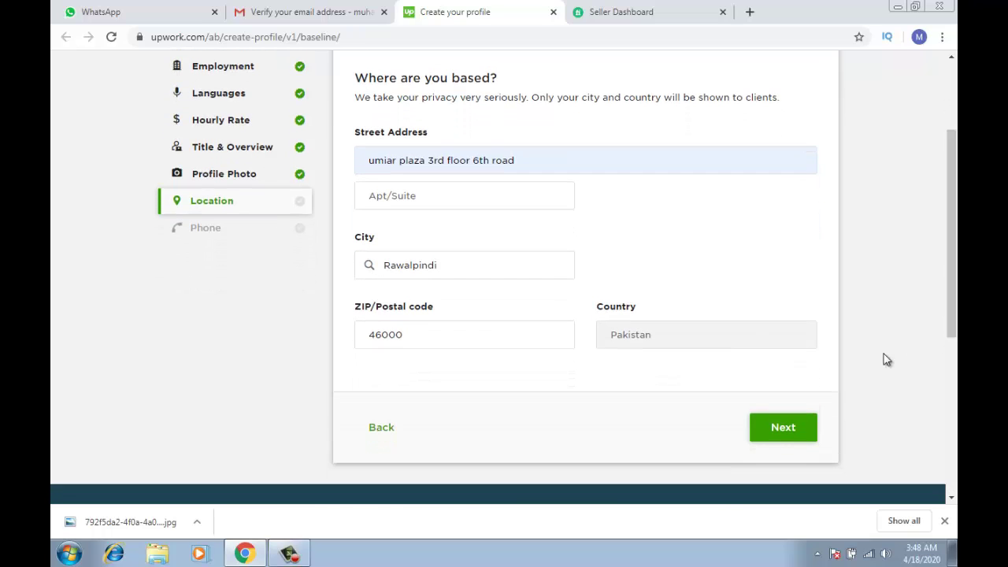
pyautogui.click(798, 432)
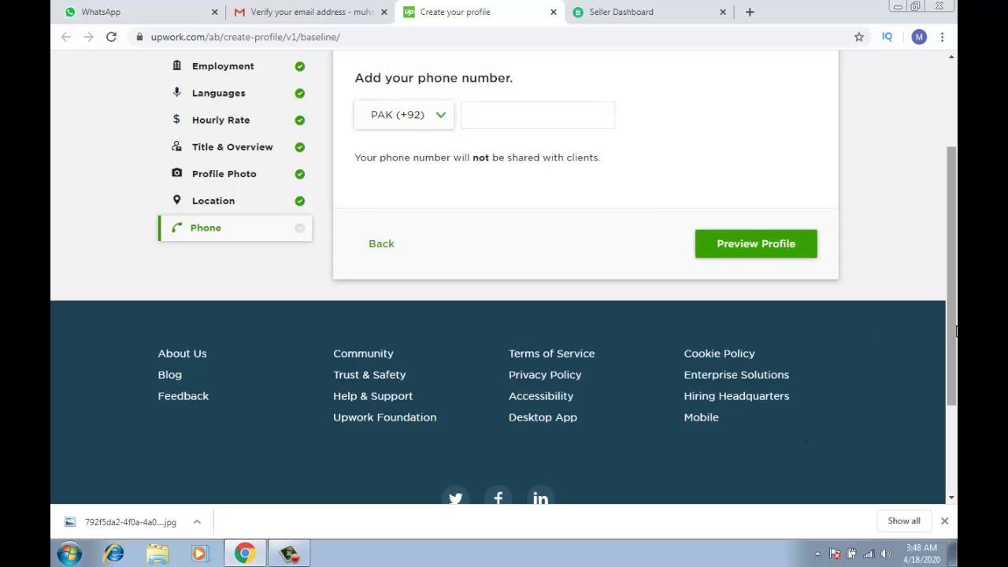
# Enter the Pakistani phone number and submit the profile for preview
pyautogui.moveTo(954, 330); pyautogui.dragTo(855, 252)
pyautogui.click(567, 237)
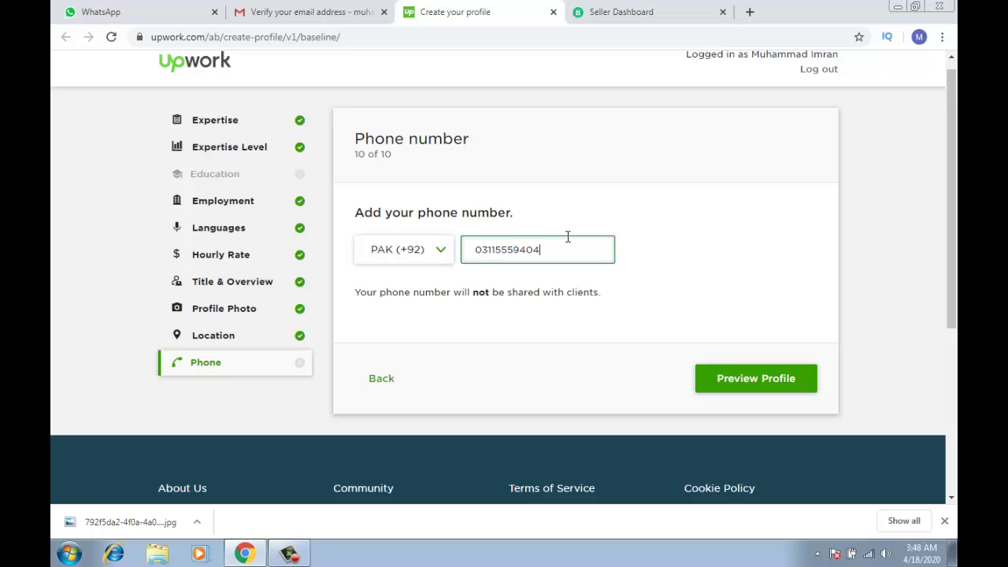
pyautogui.click(718, 386)
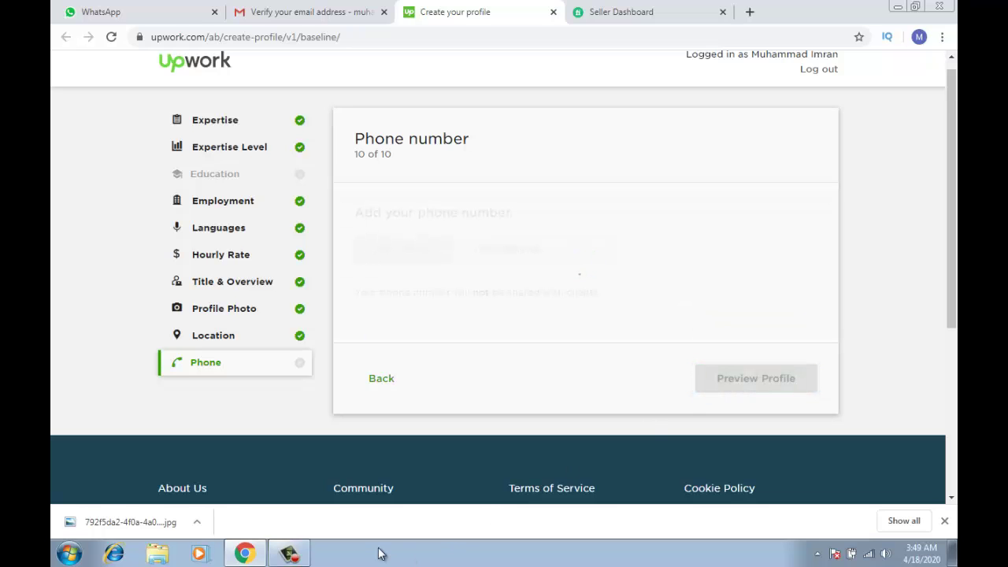